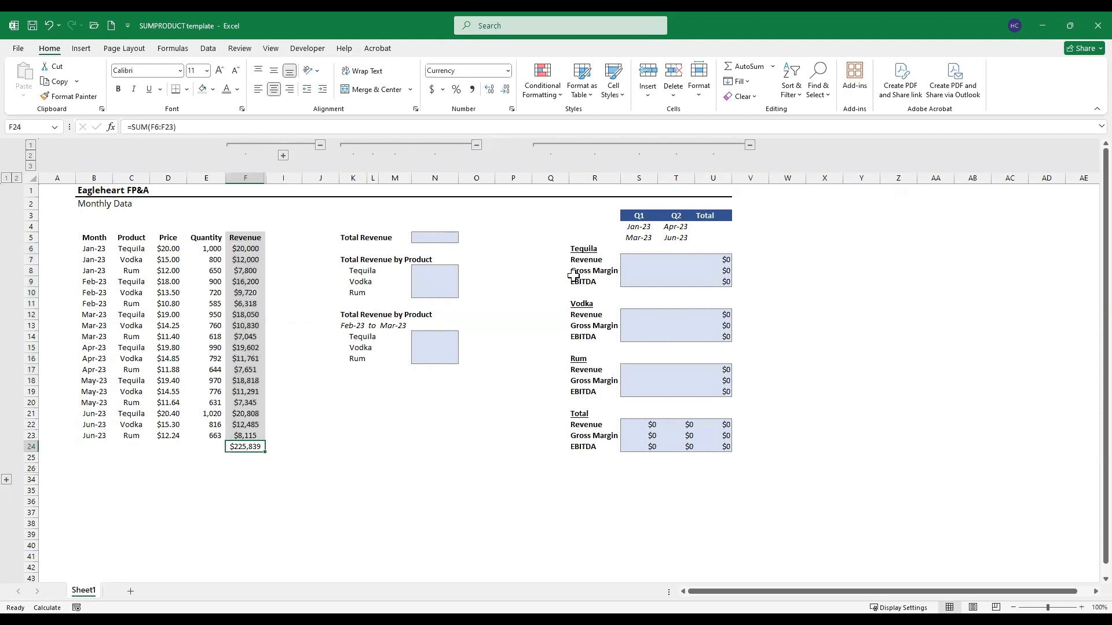
Step: Start a SUMPRODUCT formula in the Total Revenue cell N5 with the price range D6:D23 as the first array
key(ctrl+Up)
key(Right)
key(Right)
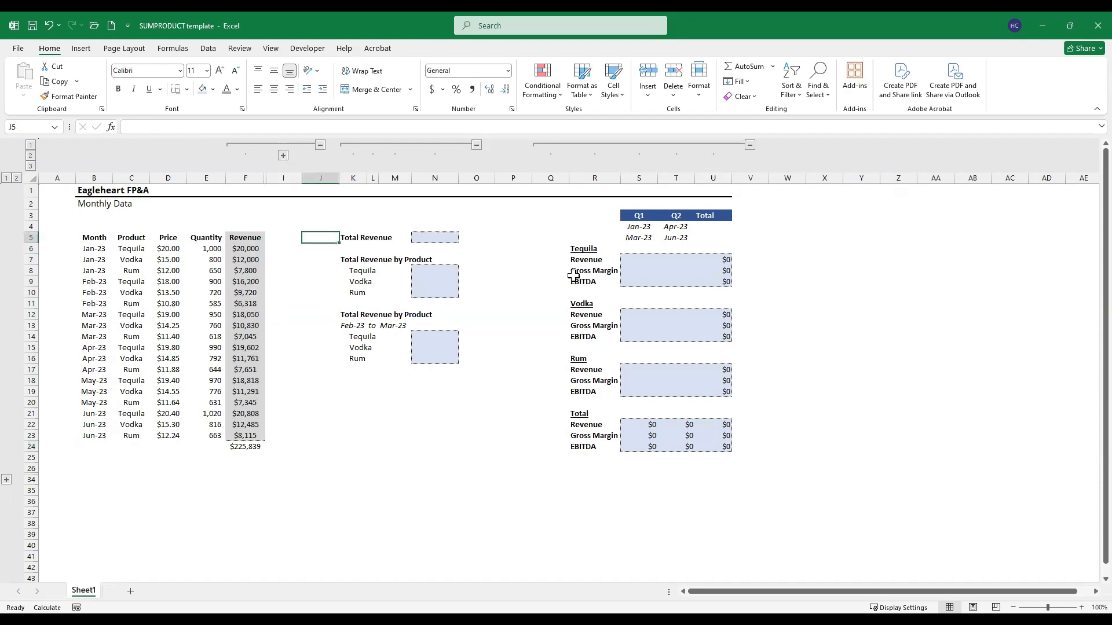
key(Right)
key(Right)
key(Right)
key(Right)
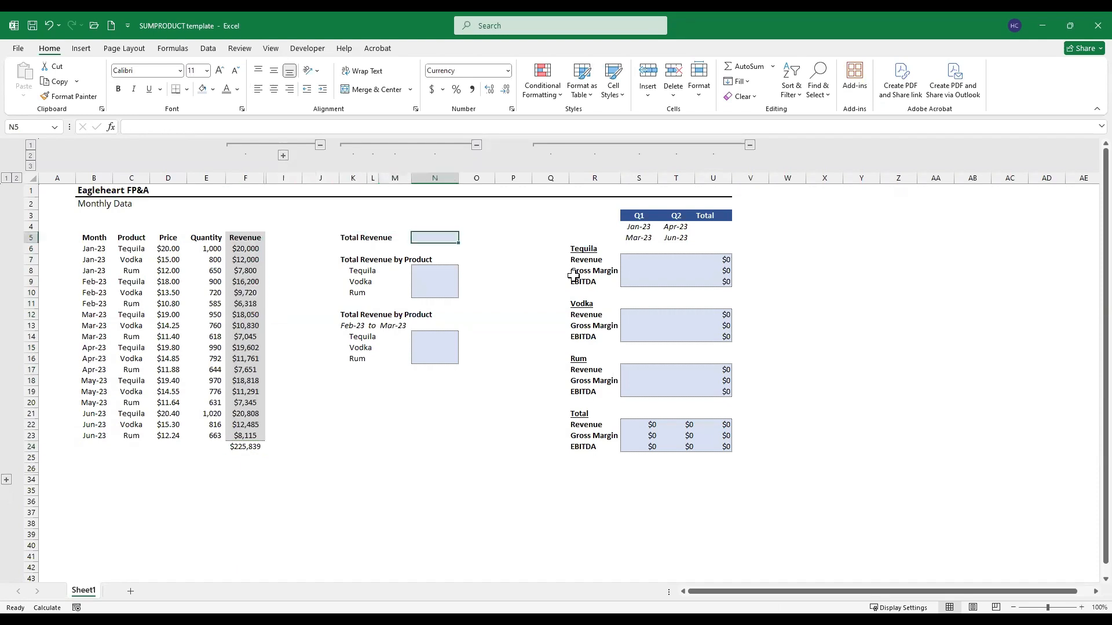
text(=)
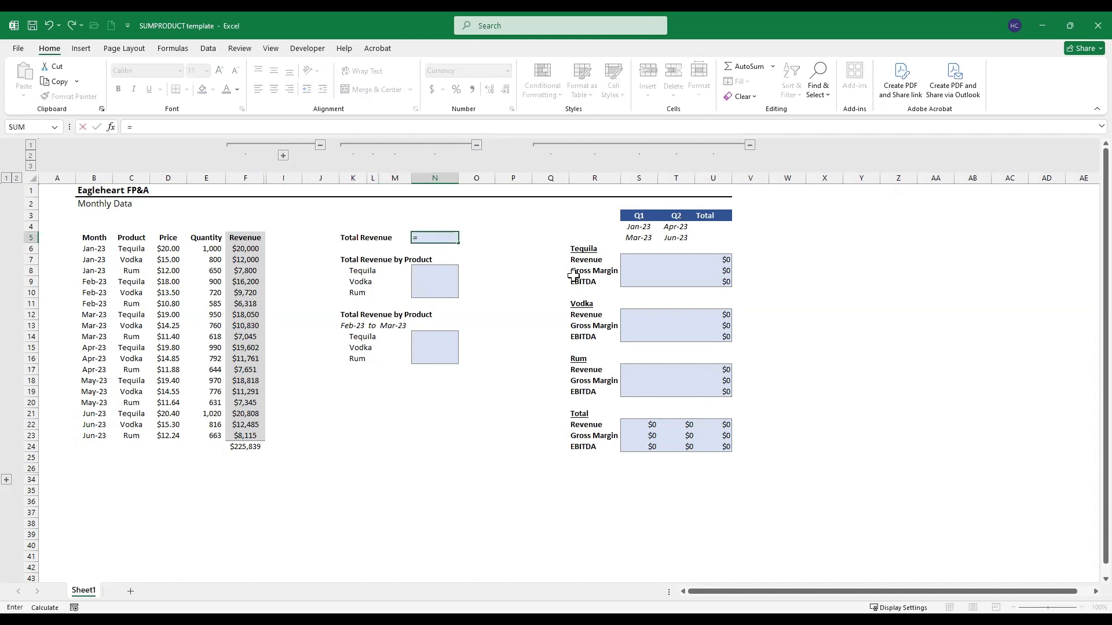
text(sump)
key(Tab)
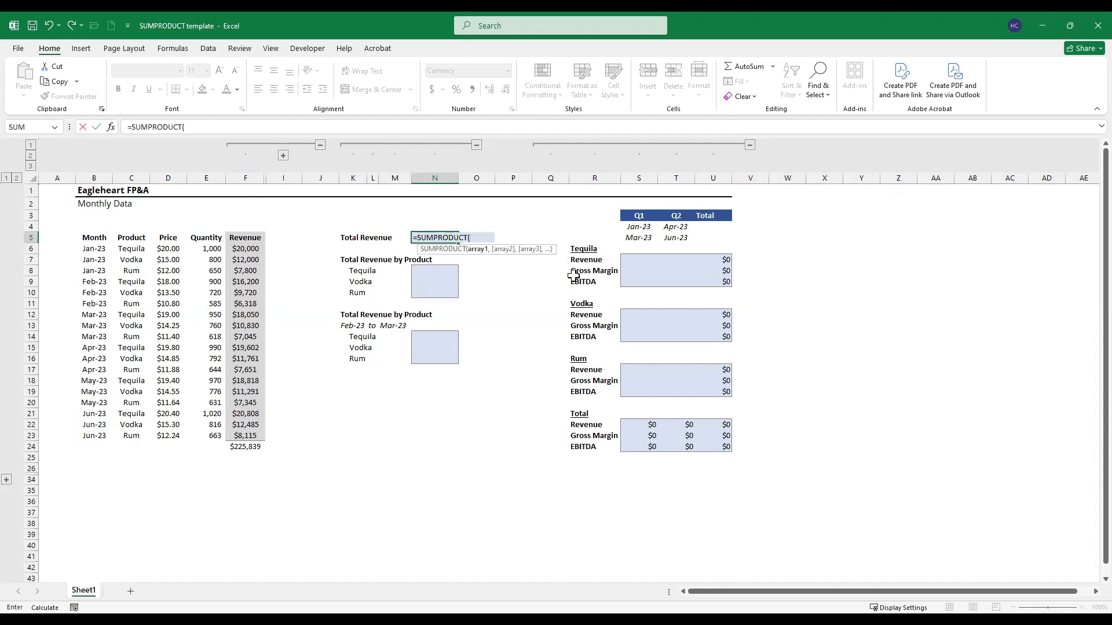
key(Left)
key(Left)
key(Left)
key(Left)
key(Left)
key(Left)
key(Down)
key(Left)
key(Left)
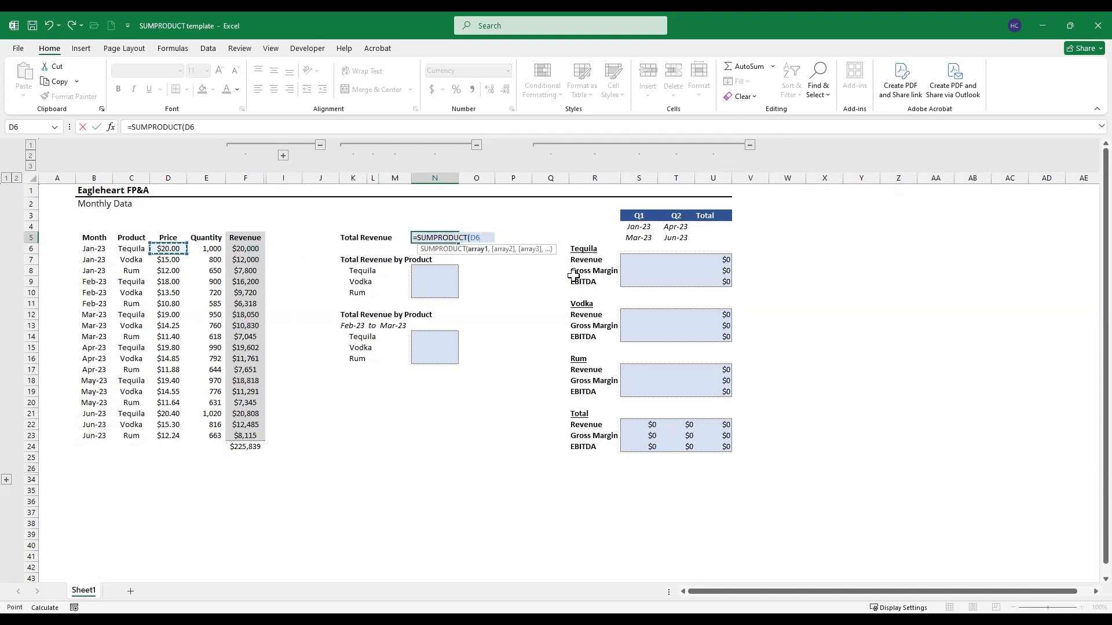
key(ctrl+shift+Down)
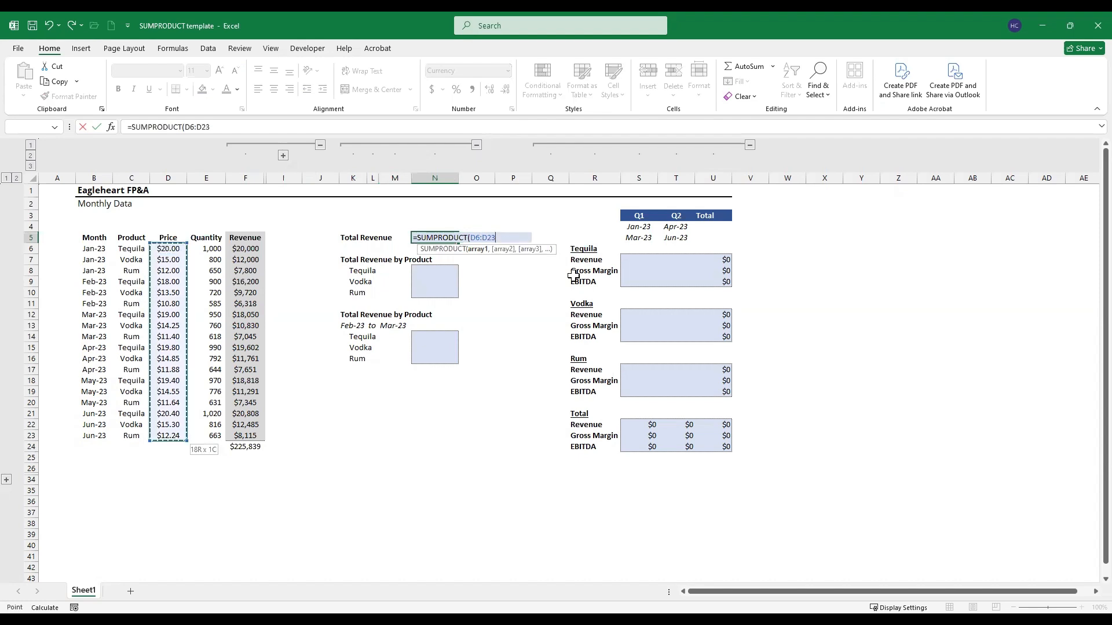
Step: Add the quantity range E6:E23 as the second array and complete the Total Revenue formula
text(,)
key(Left)
key(Left)
key(Left)
key(Down)
key(Left)
key(Left)
key(Left)
key(Left)
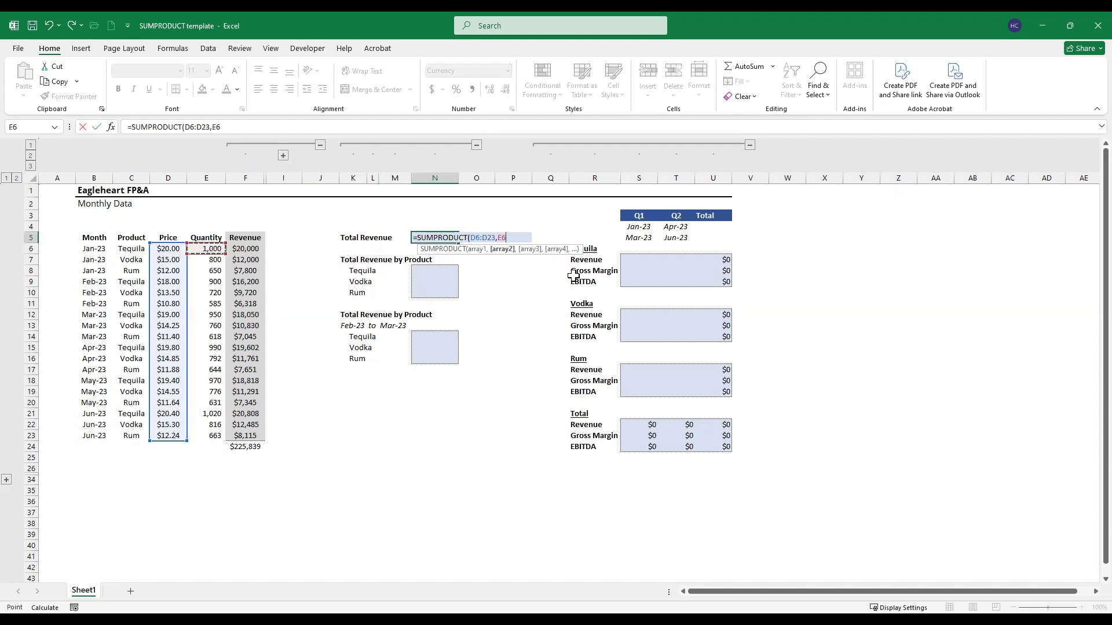
key(ctrl+shift+Down)
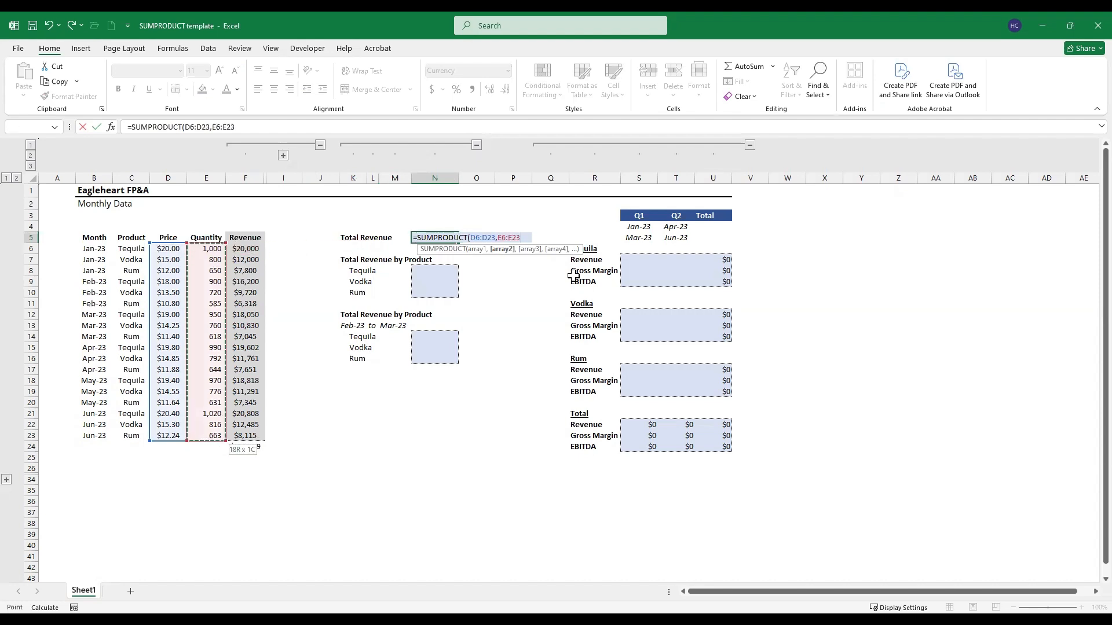
key(ctrl+Return)
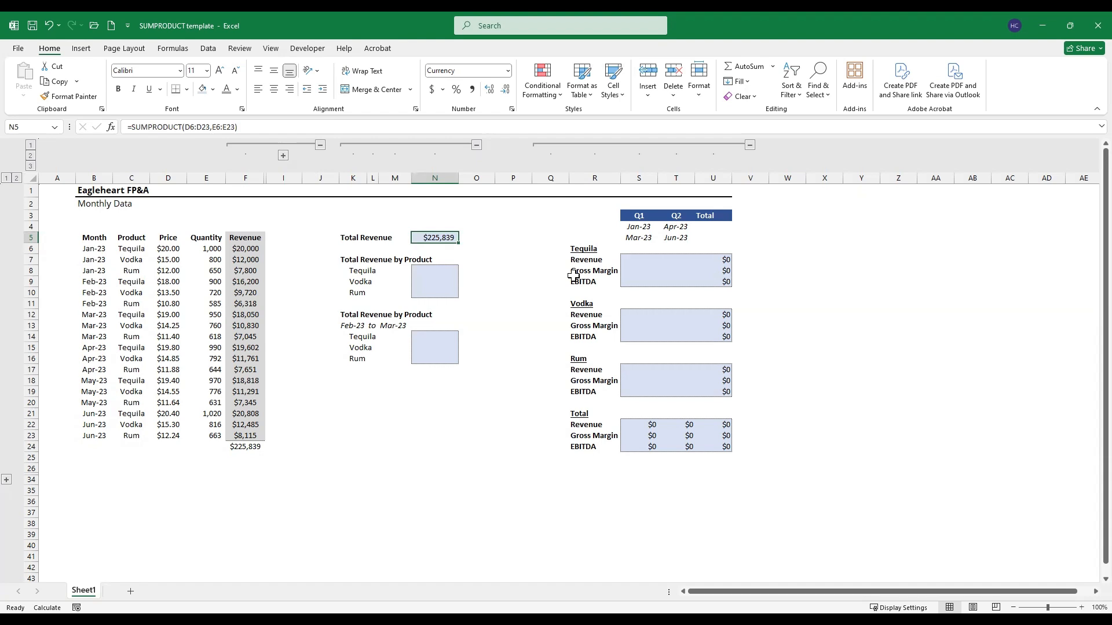
Step: Start a SUMPRODUCT formula in N8 for Tequila's total revenue with the revenue range as the absolute reference $F$6:$F$23
key(Down)
key(Down)
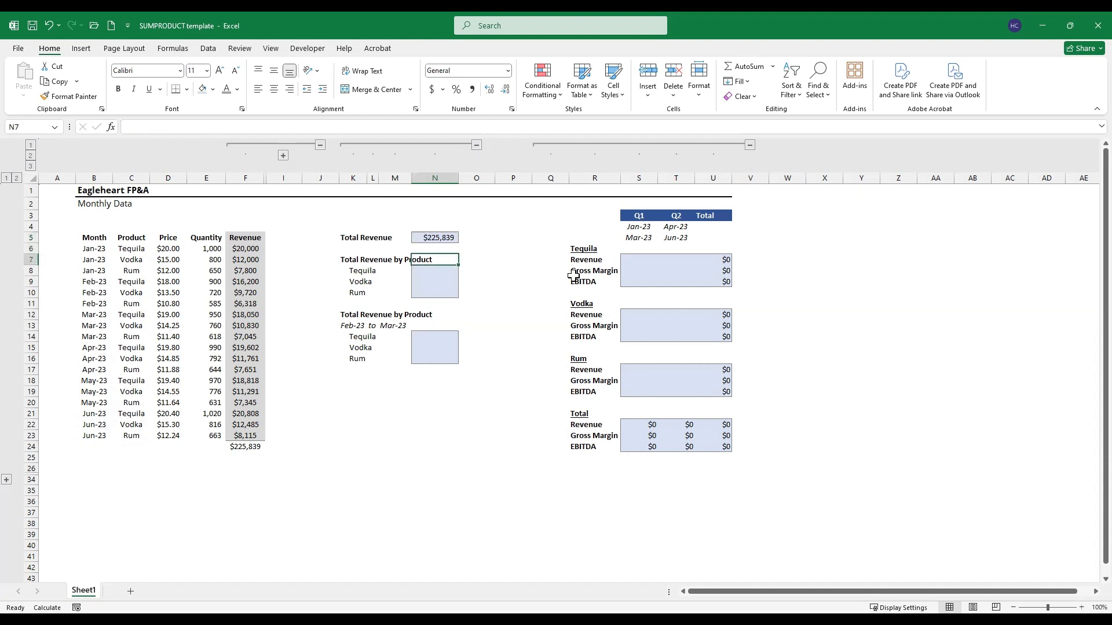
key(Down)
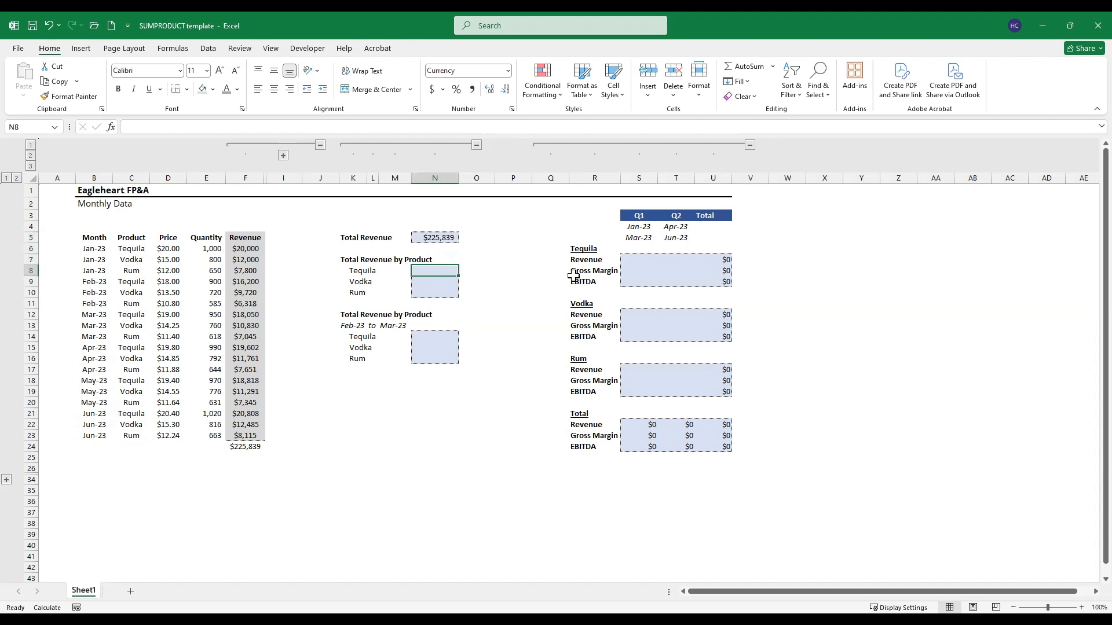
text(=)
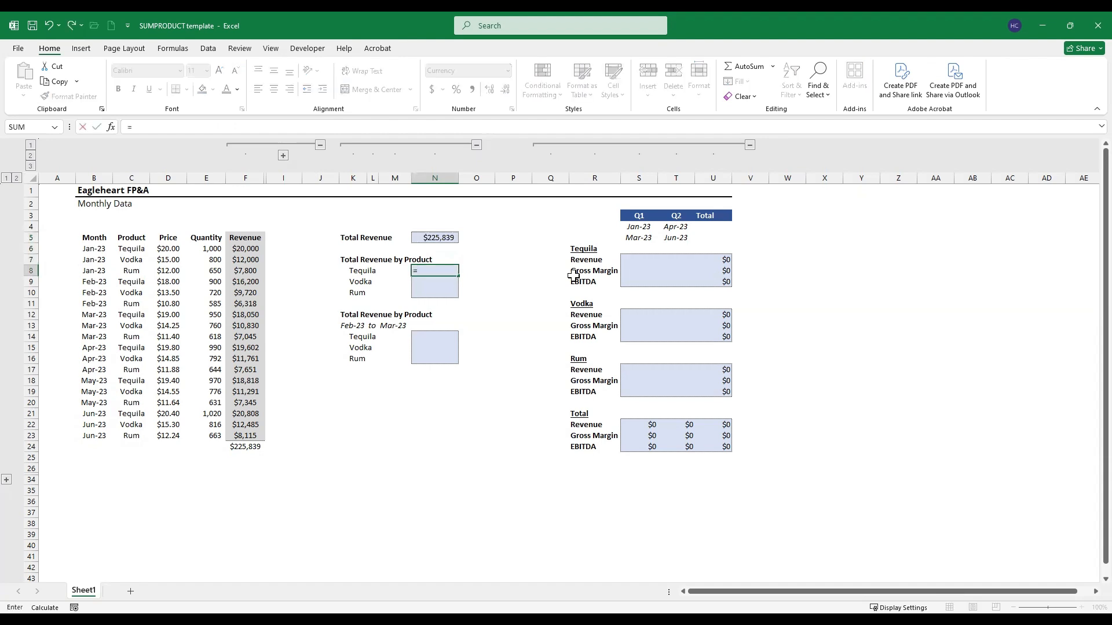
text(sump)
key(Tab)
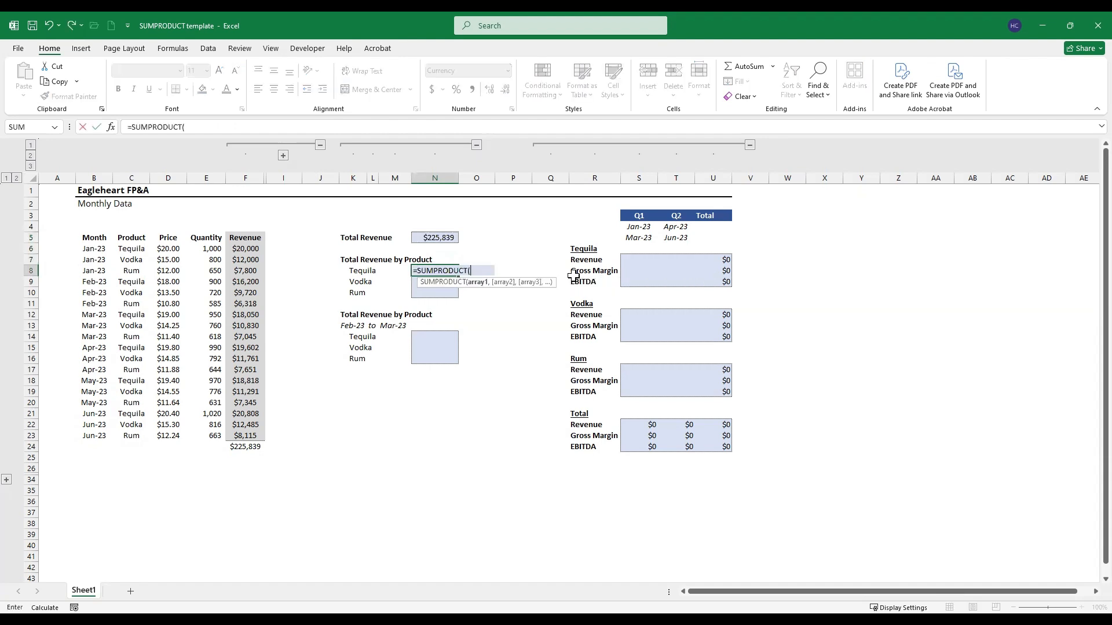
key(Left)
key(Left)
key(Left)
key(Left)
key(Left)
key(Left)
key(Up)
key(Up)
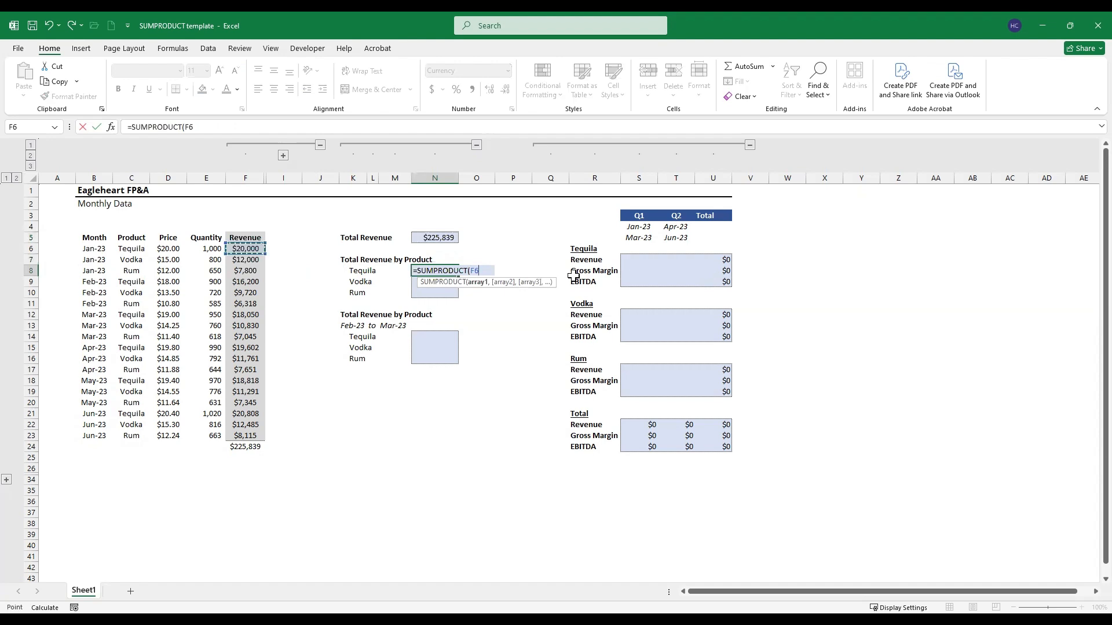
key(ctrl+shift+Down)
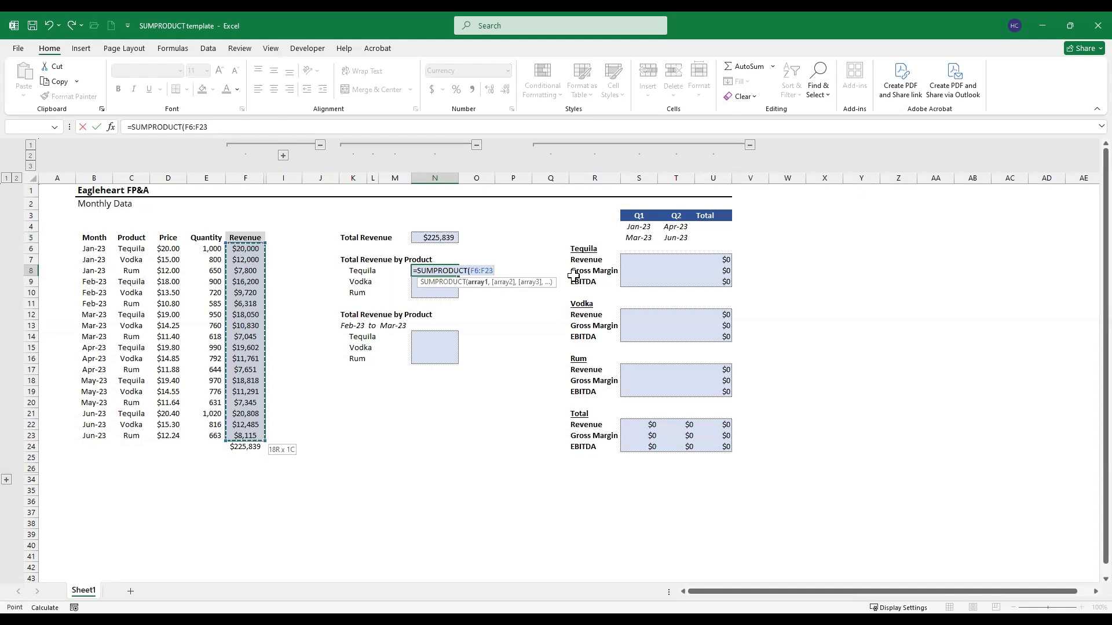
key(F4)
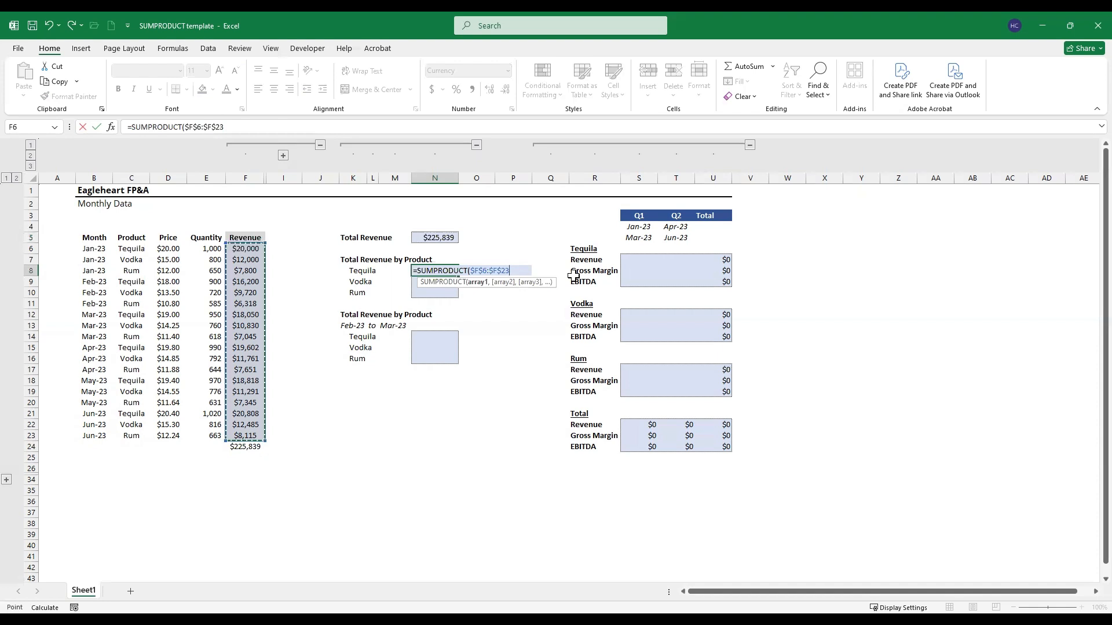
Step: Multiply the revenue range by an opened parenthesised condition on the absolute product range $C$6:$C$23
text(*)
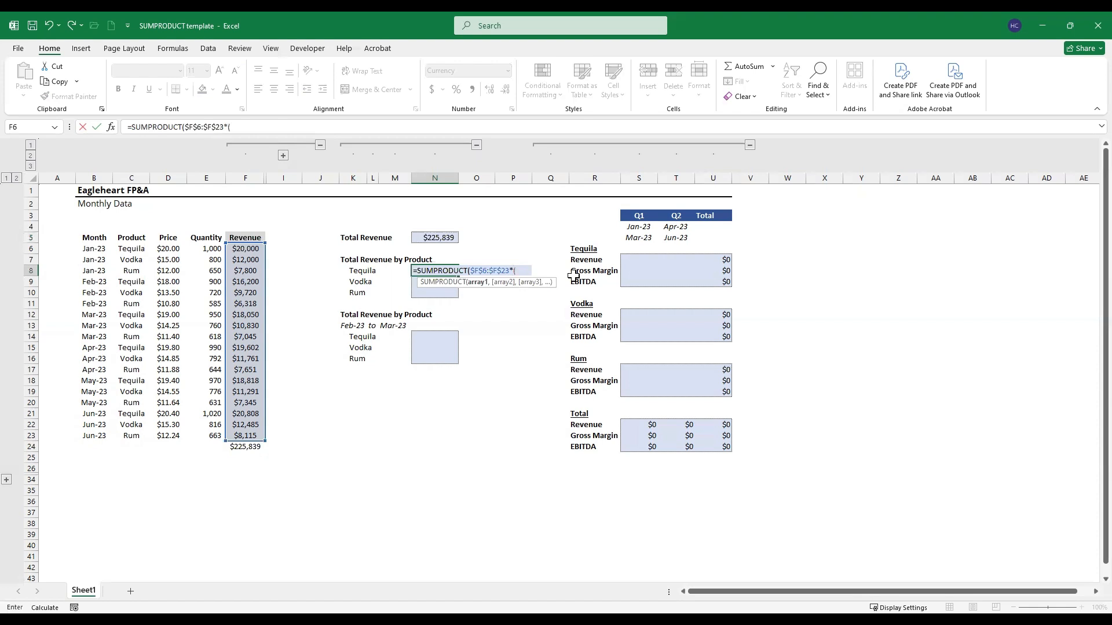
key(Left)
key(Left)
key(Left)
key(Left)
key(Left)
key(Left)
key(Left)
key(Left)
key(Left)
key(Up)
key(Up)
key(ctrl+shift+Down)
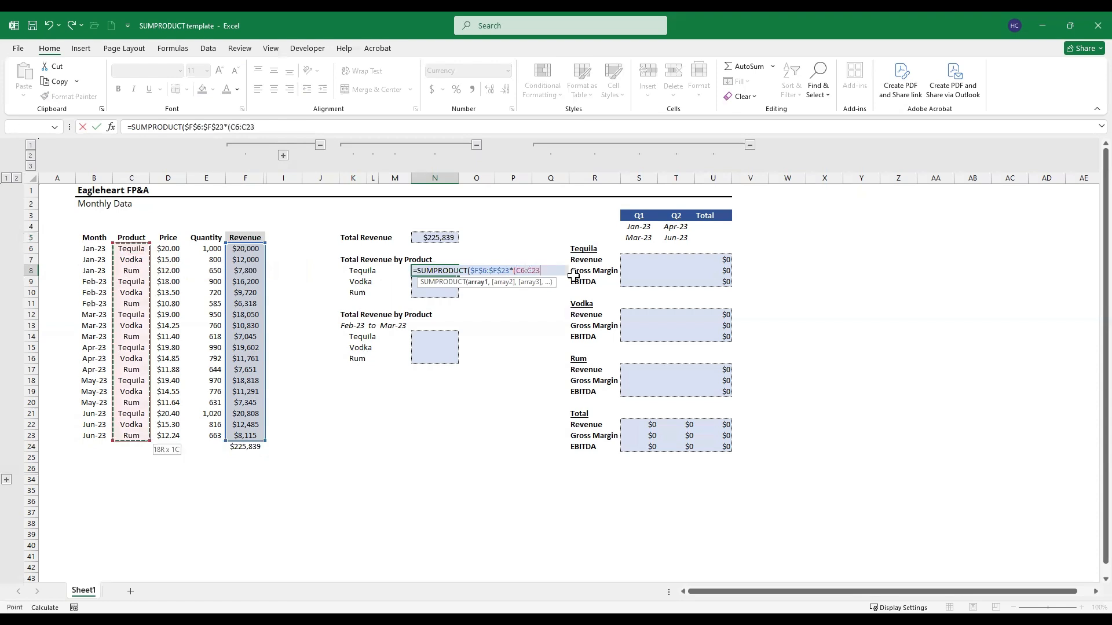
key(F4)
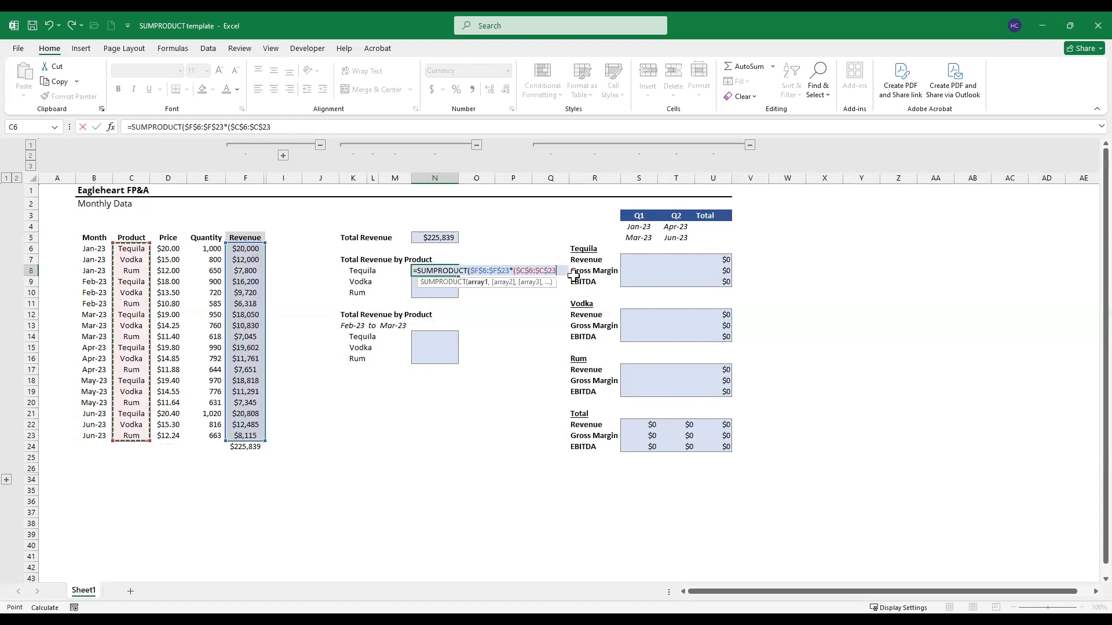
Step: Match the product range to the Tequila label with the column-locked reference $K8, then close and enter the formula
text(=)
key(Left)
key(Left)
key(Left)
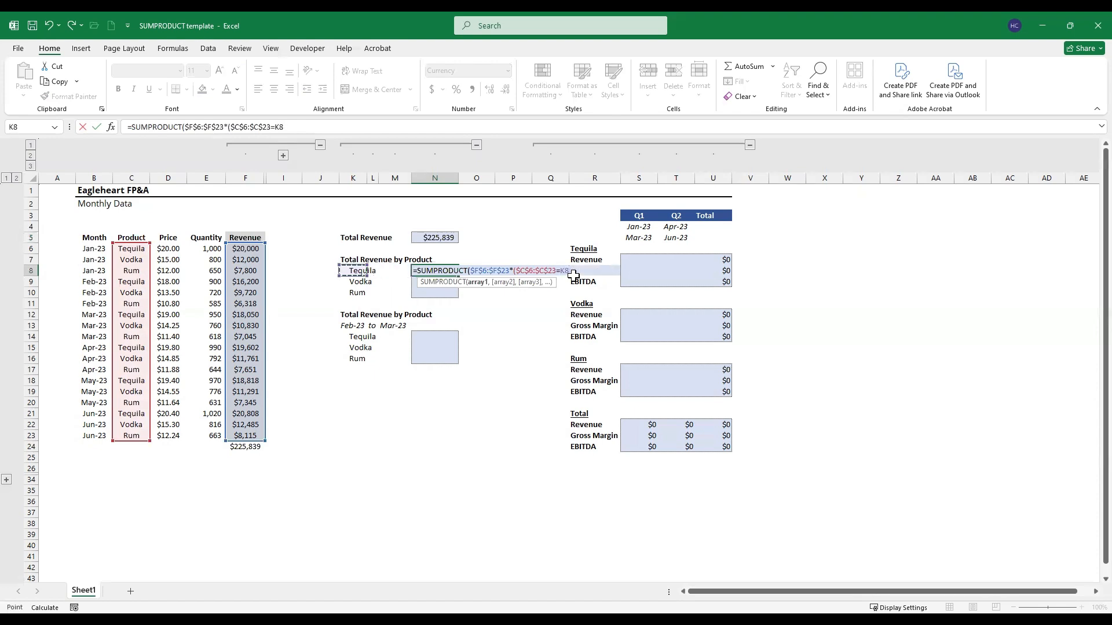
key(F4)
key(F4)
key(F4)
text()))
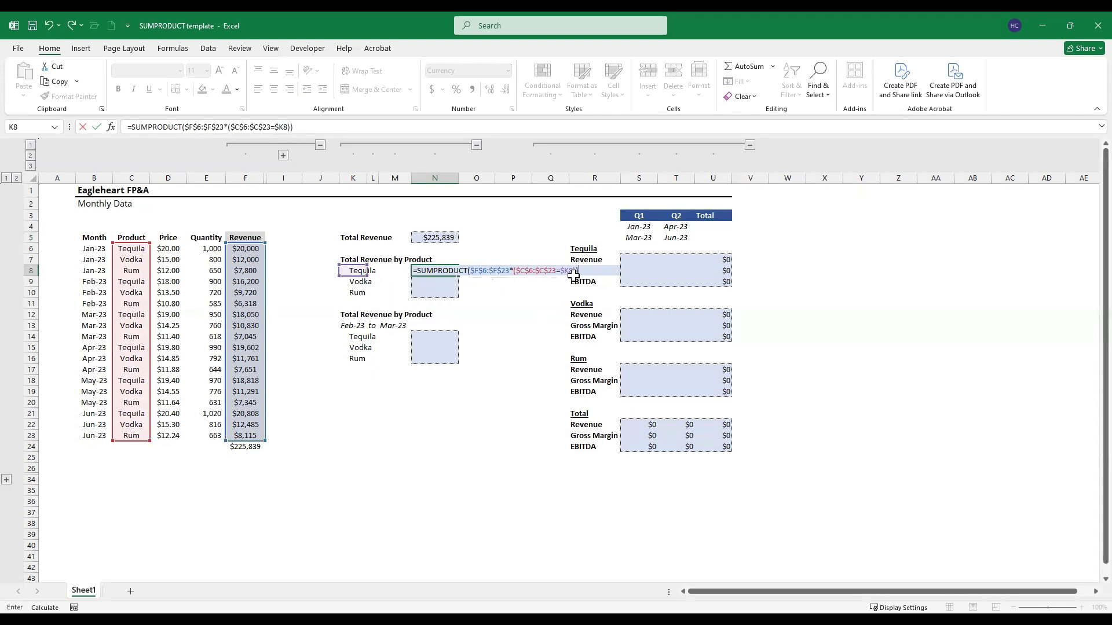
key(Return)
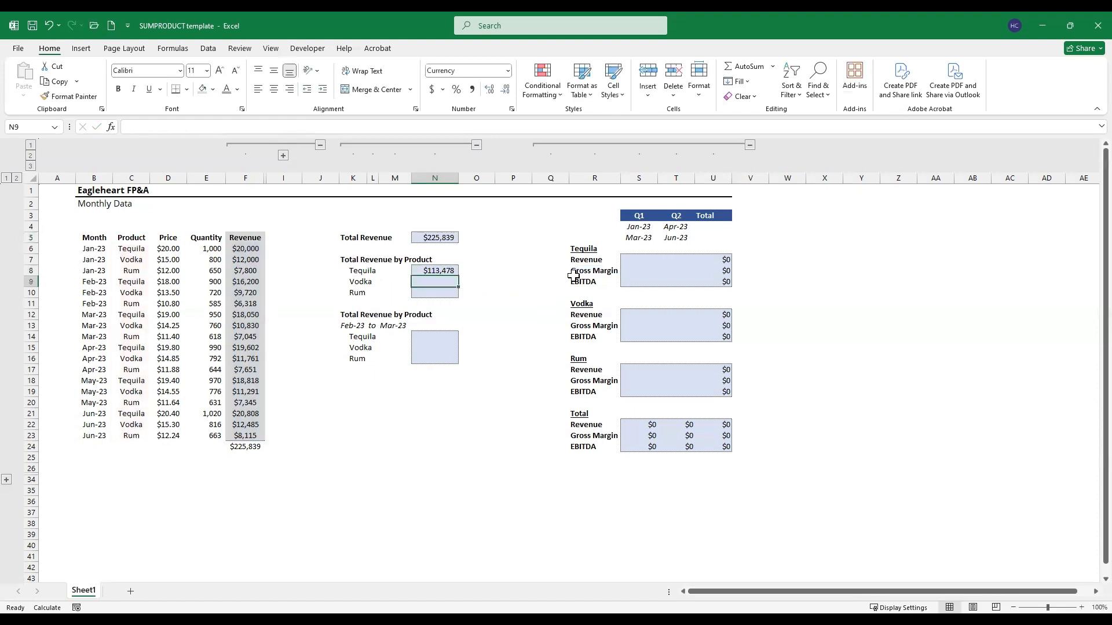
Step: Copy the Tequila total revenue formula to the Vodka and Rum cells N9:N10, pasting formulas only
key(Up)
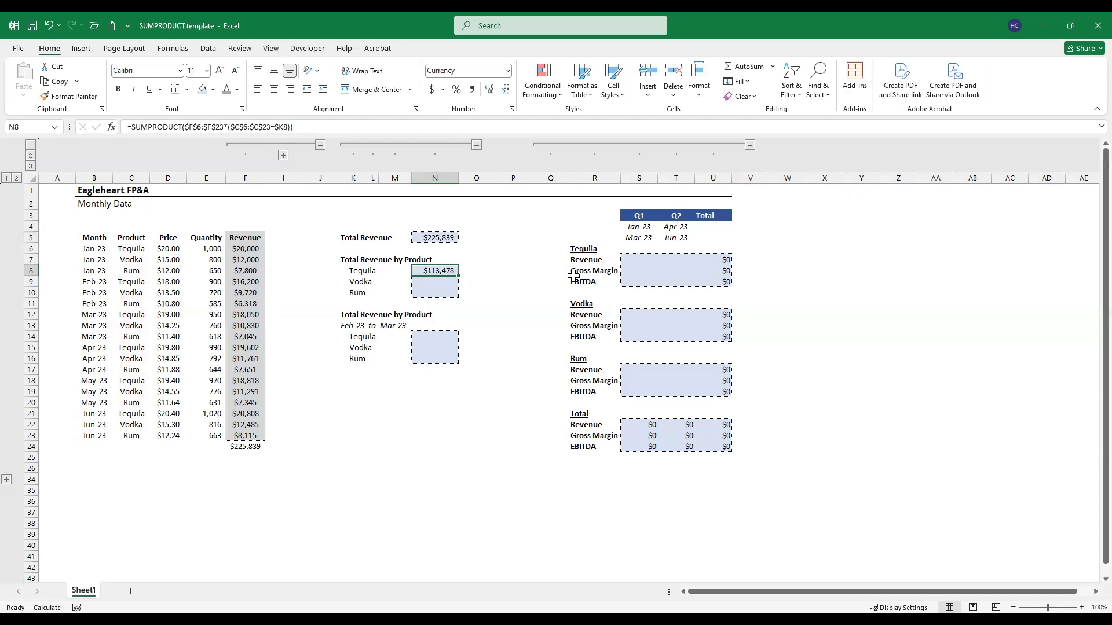
key(ctrl+c)
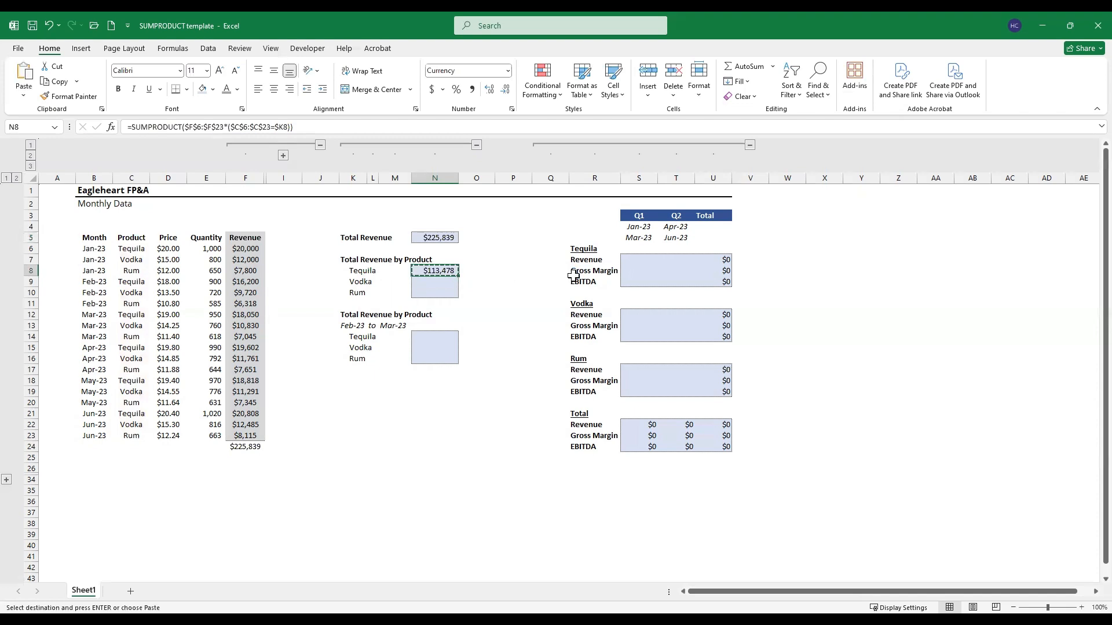
key(shift+Down)
key(shift+Down)
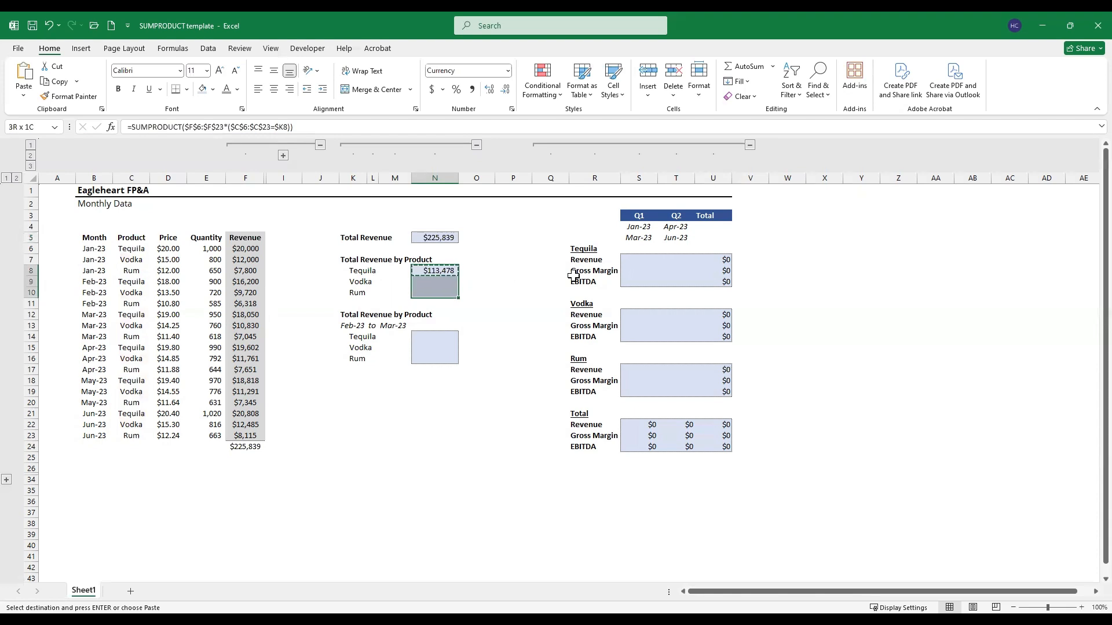
key(ctrl+alt+v)
key(f)
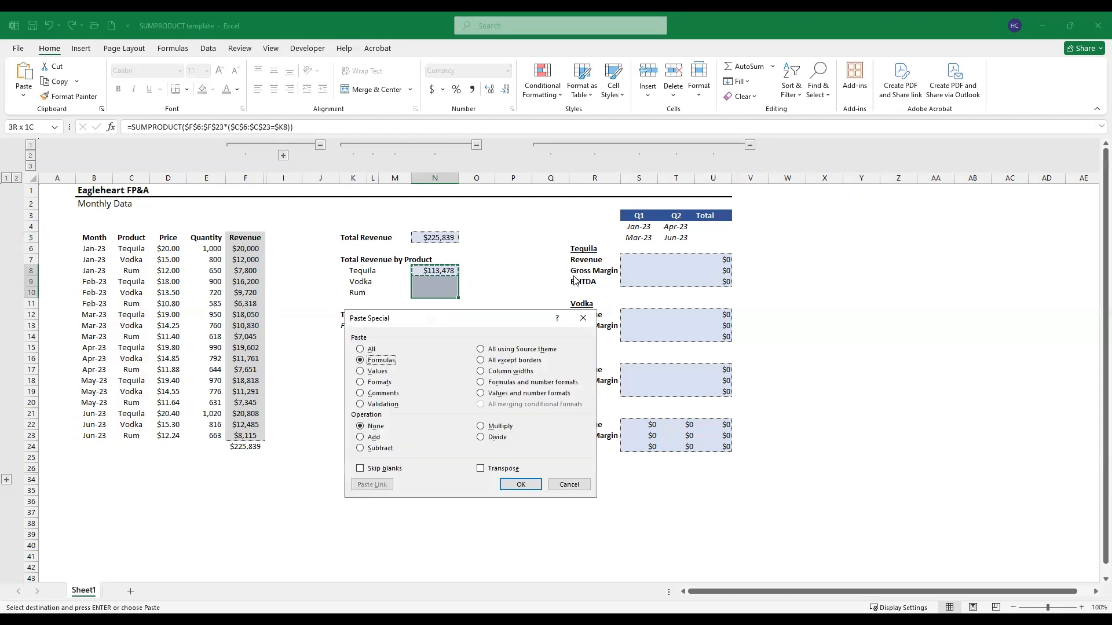
key(Return)
key(Escape)
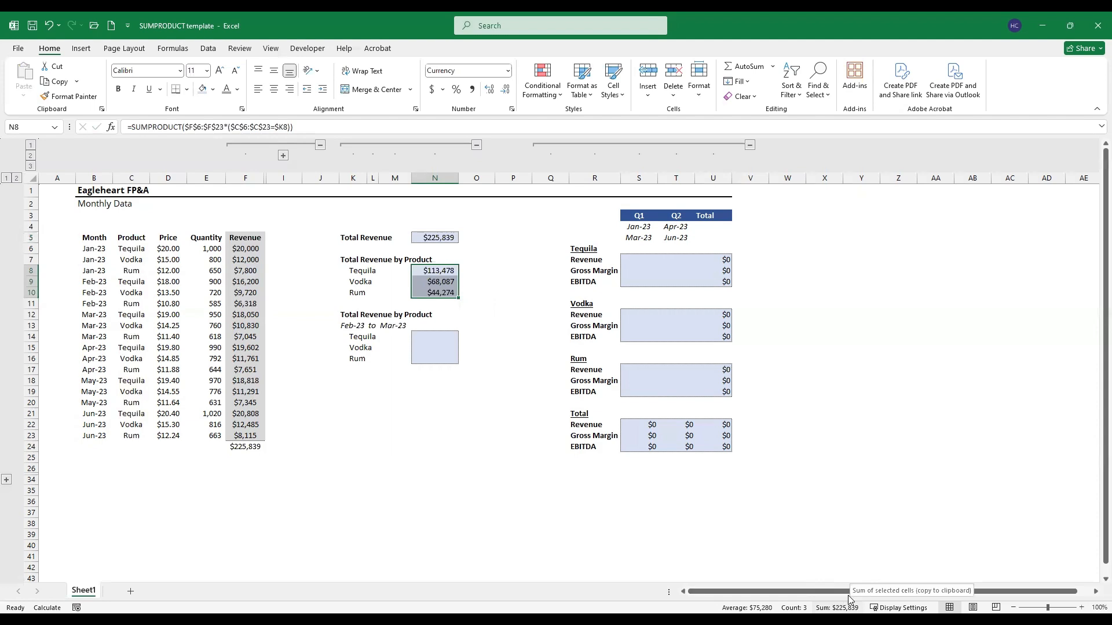
click(441, 241)
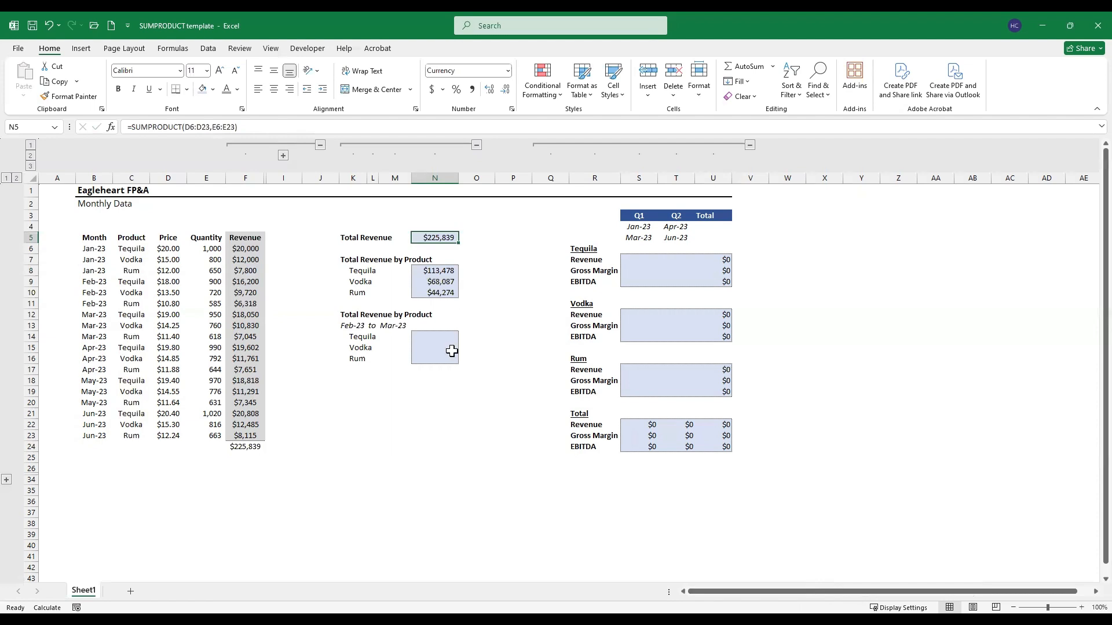
drag(432, 270, 432, 290)
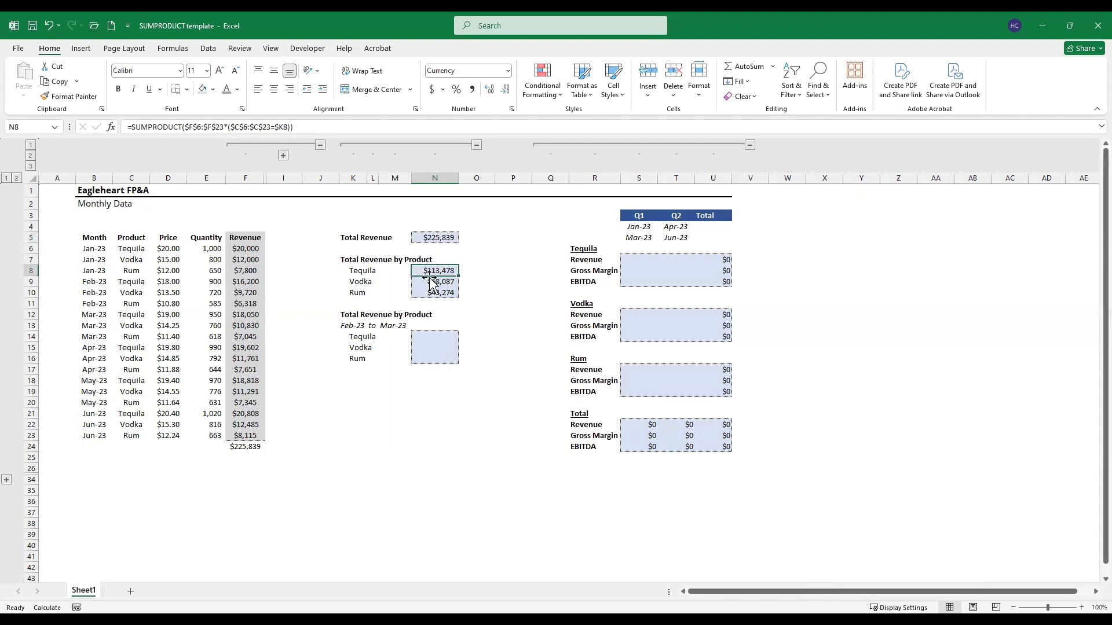
Step: Start a SUMPRODUCT formula in N14 for Tequila's date-range revenue with the revenue range as the absolute reference $F$6:$F$23
click(432, 338)
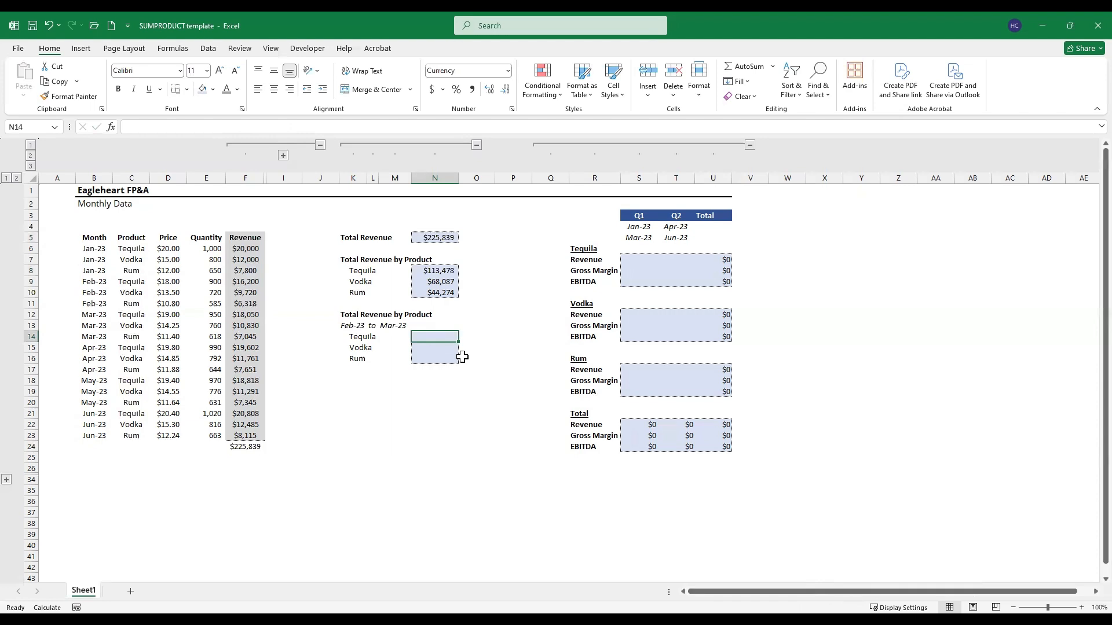
text(=)
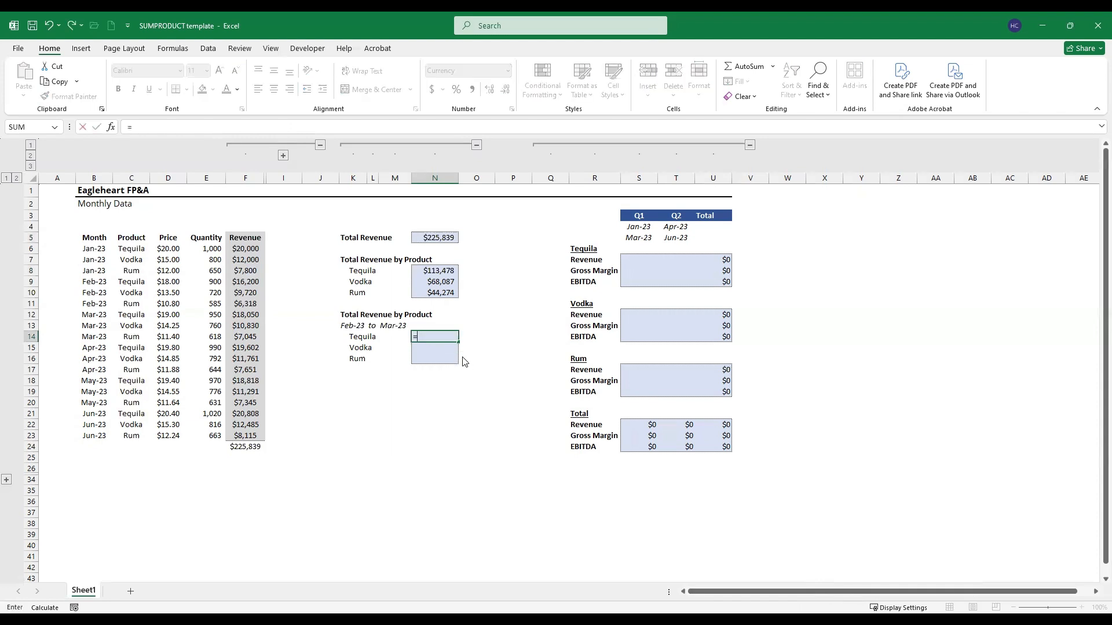
text(sump)
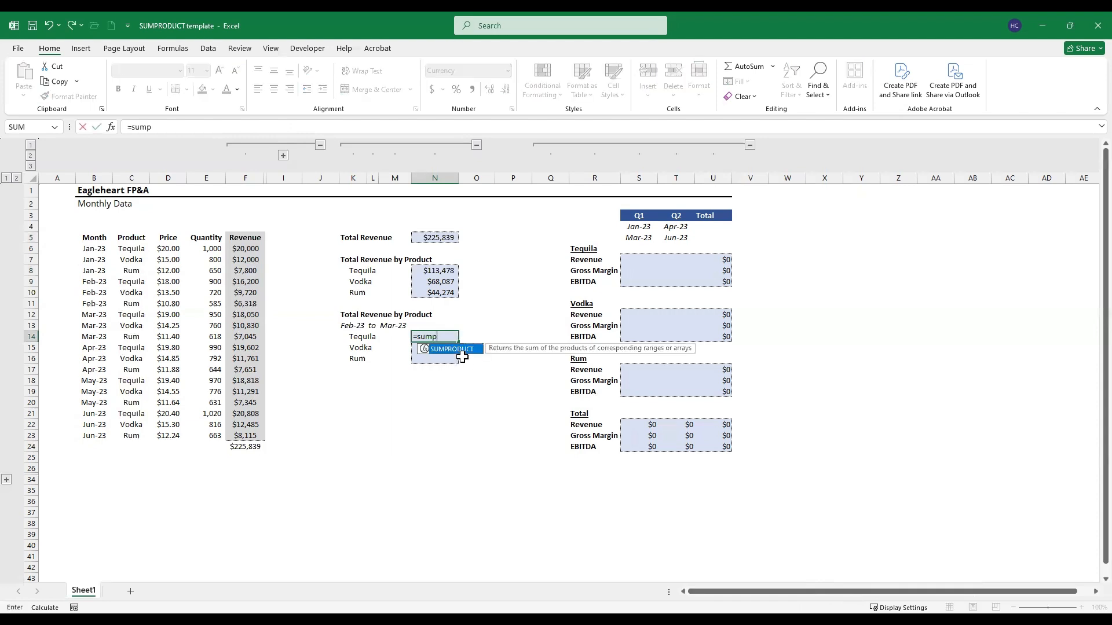
key(Tab)
key(Left)
key(Left)
key(Left)
key(Left)
key(Left)
key(Left)
key(Up)
key(Up)
key(Up)
key(Up)
key(Up)
key(Up)
key(Up)
key(Up)
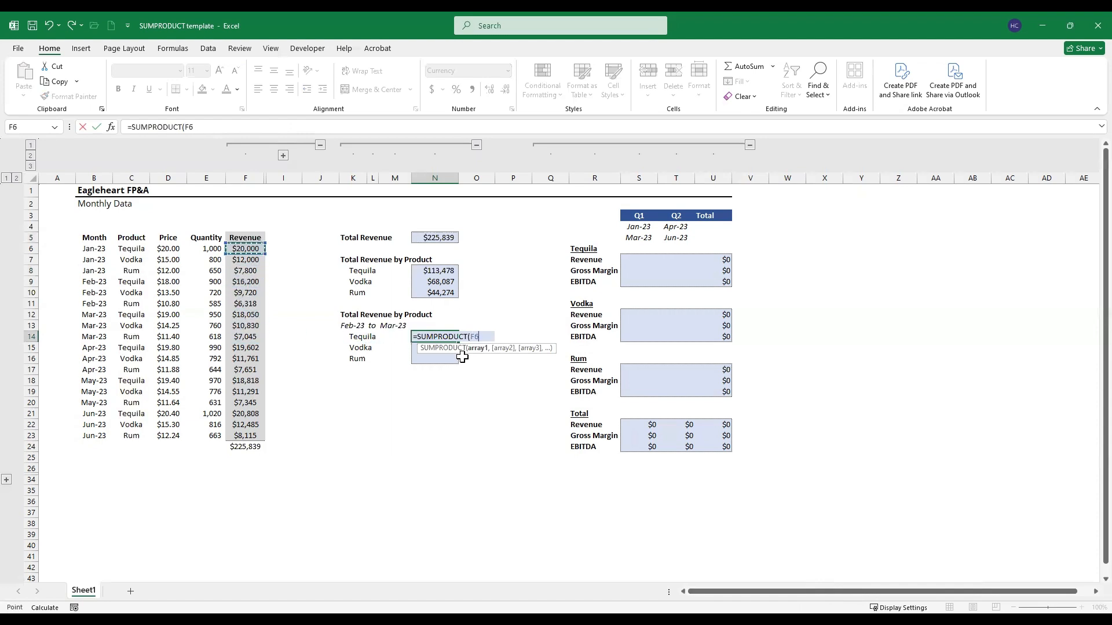
key(ctrl+shift+Down)
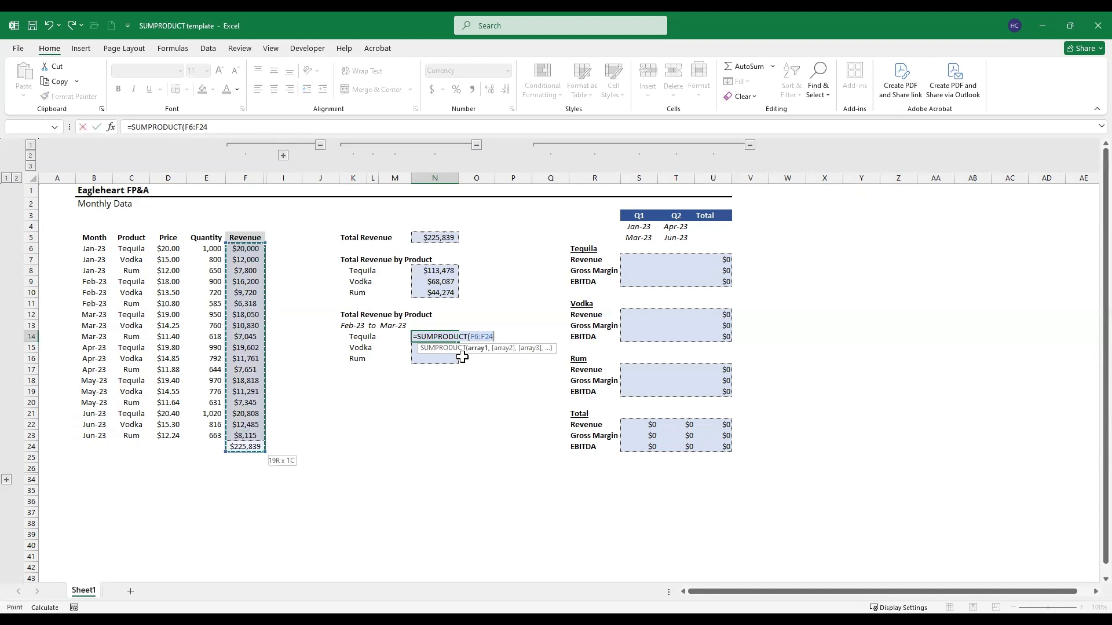
key(shift+Up)
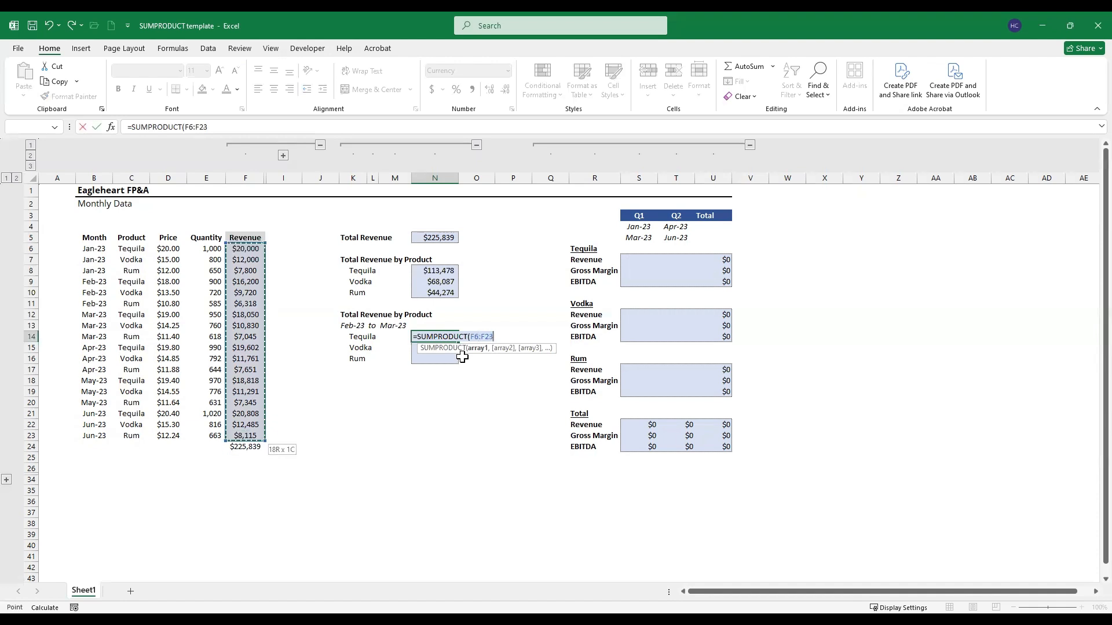
key(F4)
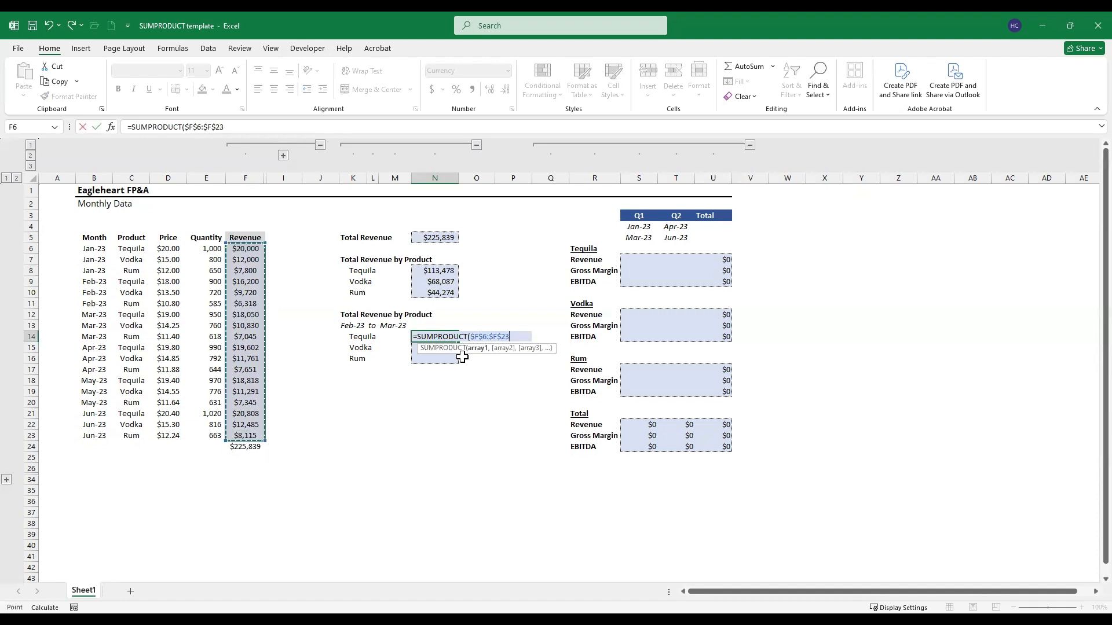
Step: Multiply the revenue range by an opened parenthesised condition on the absolute month range $B$6:$B$23
text(*)
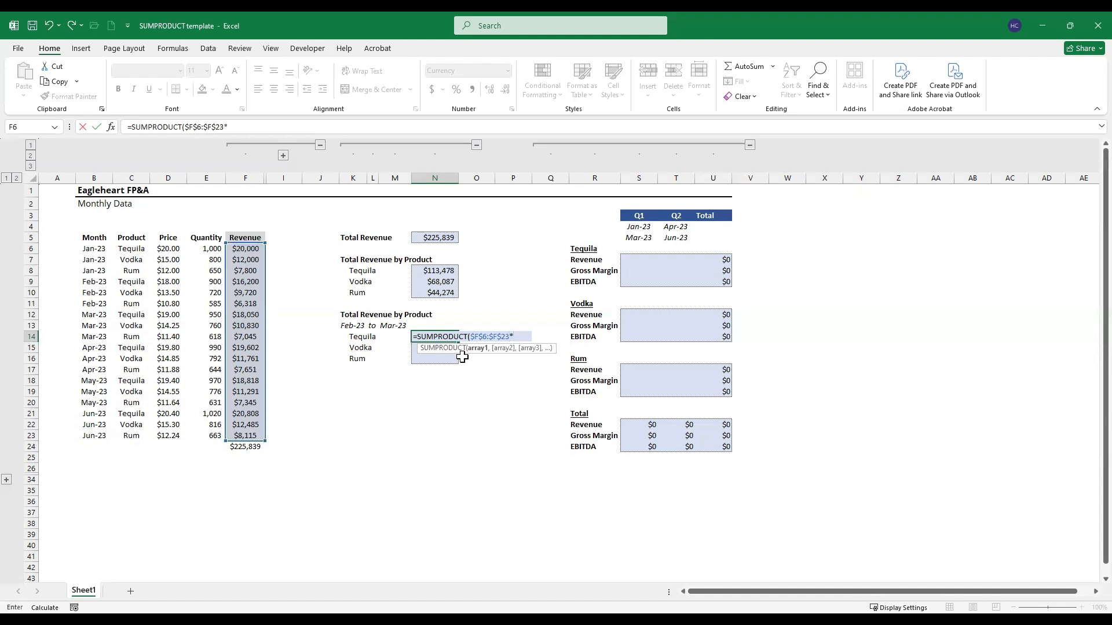
text(()
key(Left)
key(Left)
key(Left)
key(Left)
key(Left)
key(Left)
key(Left)
key(Left)
key(Left)
key(Left)
key(Up)
key(Up)
key(Up)
key(Up)
key(Up)
key(Up)
key(Up)
key(Up)
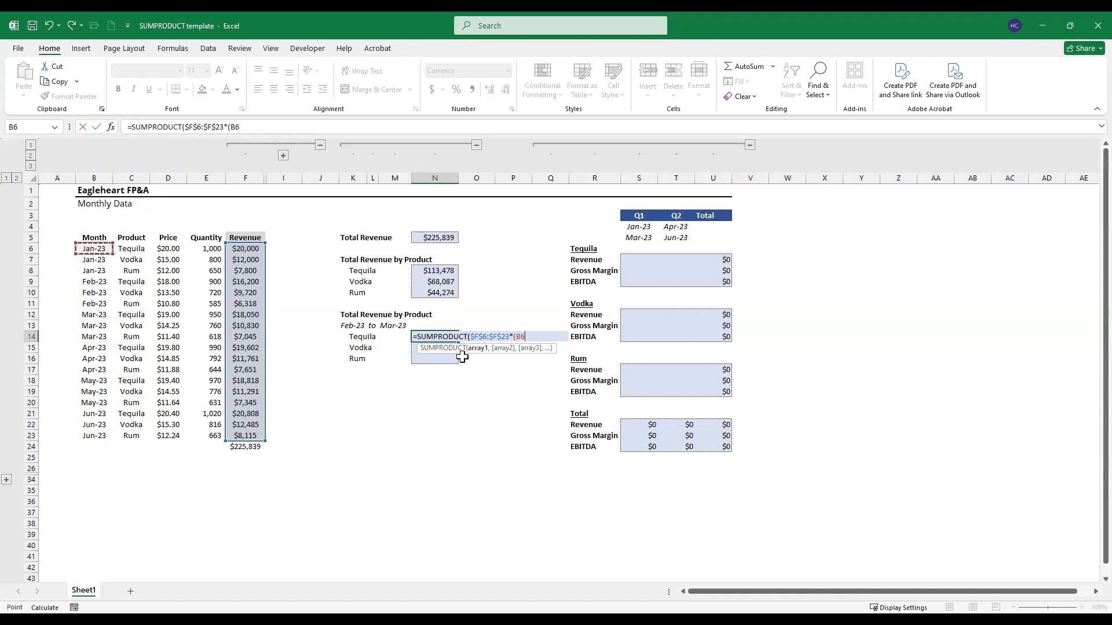
key(ctrl+shift+Down)
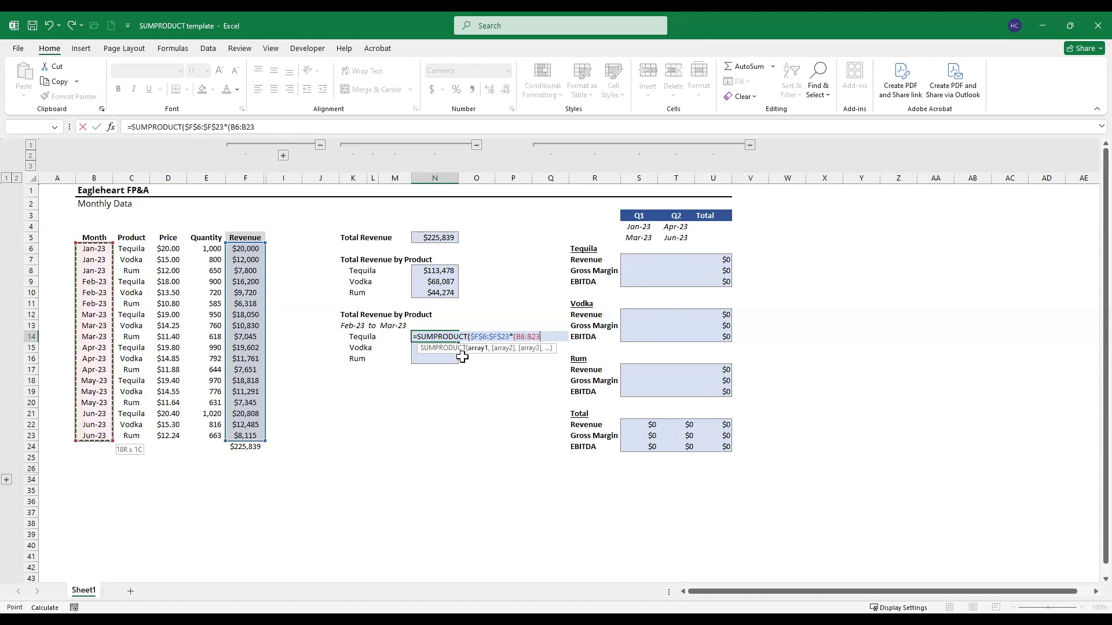
key(F4)
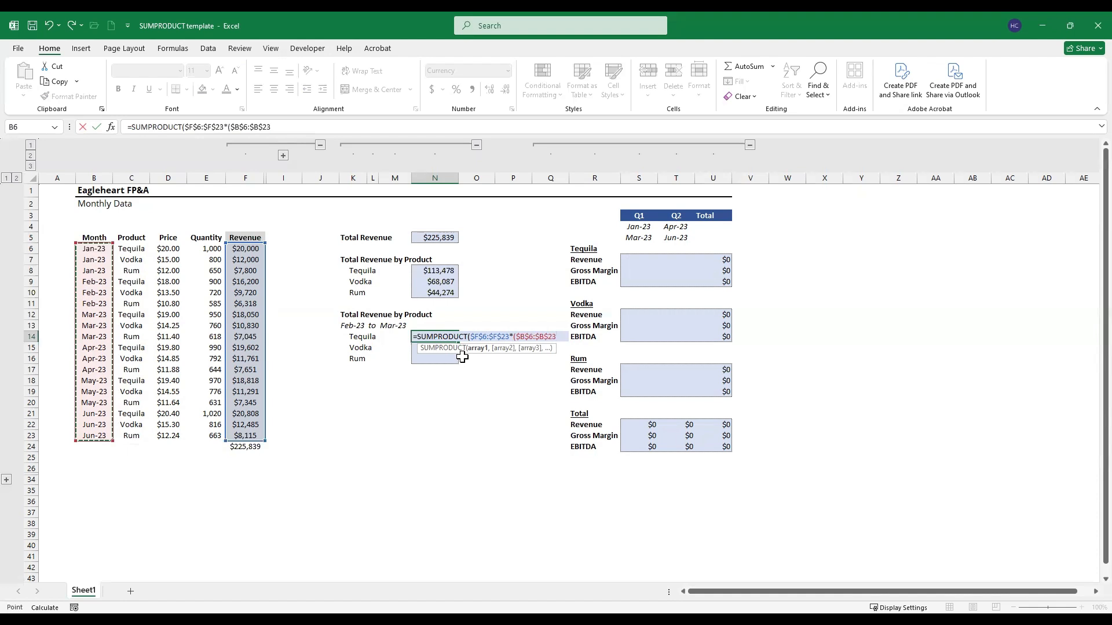
Step: Require the months to be greater than or equal to the start date $K$13 and close the condition
text(>)
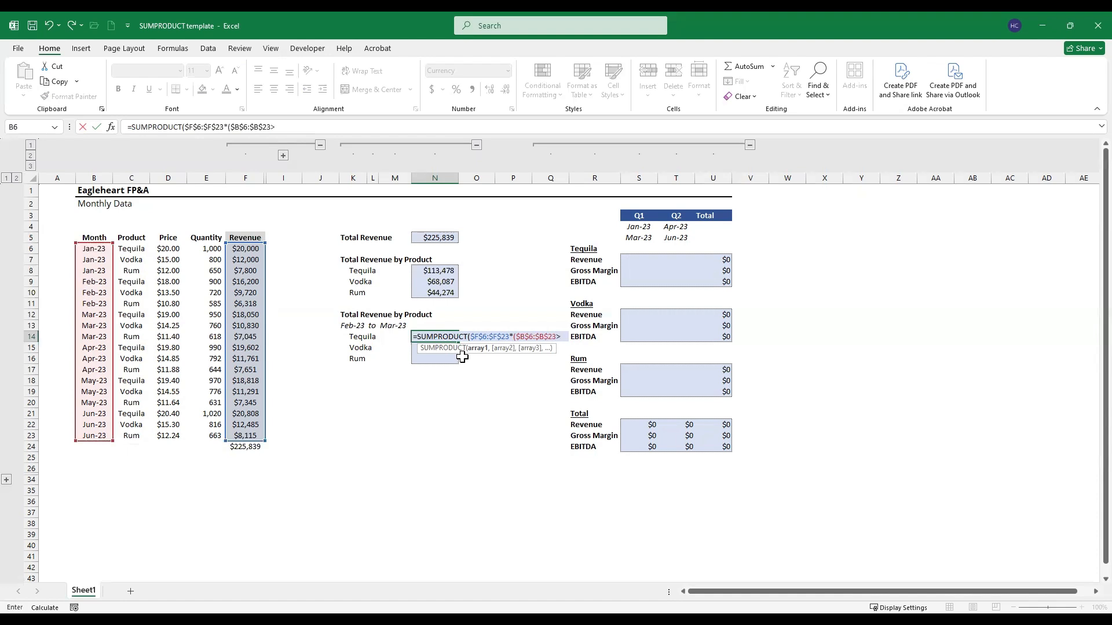
text(=)
key(Up)
key(Left)
key(Left)
key(Left)
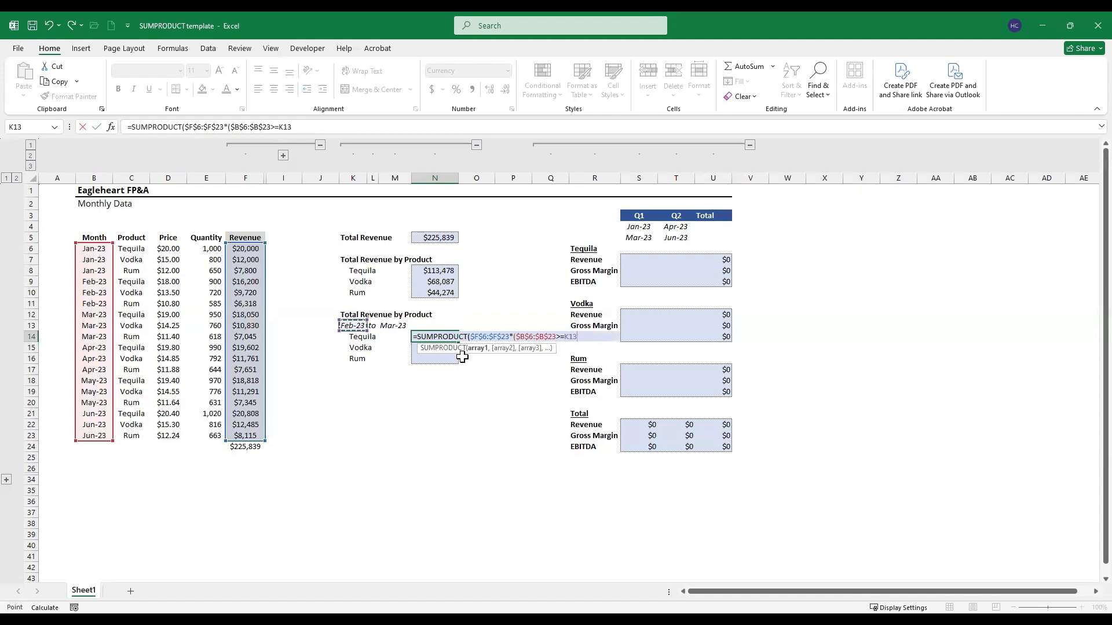
key(F4)
text())
Step: Multiply by a second opened condition on the absolute month range $B$6:$B$23
text(*()
key(Left)
key(Left)
key(Left)
key(Left)
key(Left)
key(Left)
key(Left)
key(Left)
key(Left)
key(Left)
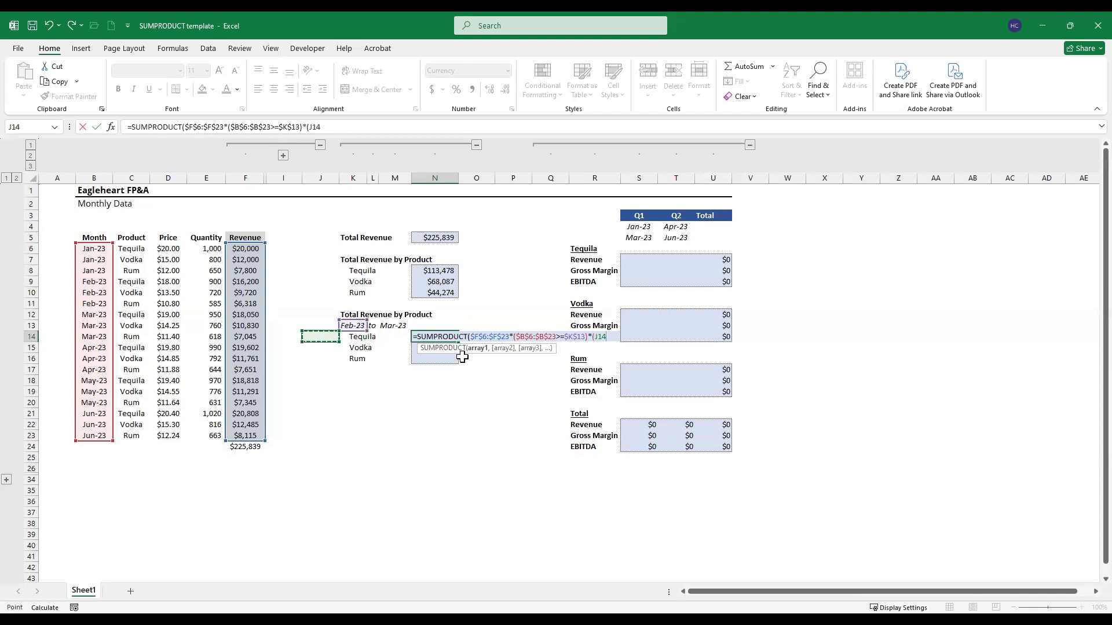
key(Up)
key(Up)
key(Up)
key(Up)
key(Up)
key(Up)
key(Up)
key(Up)
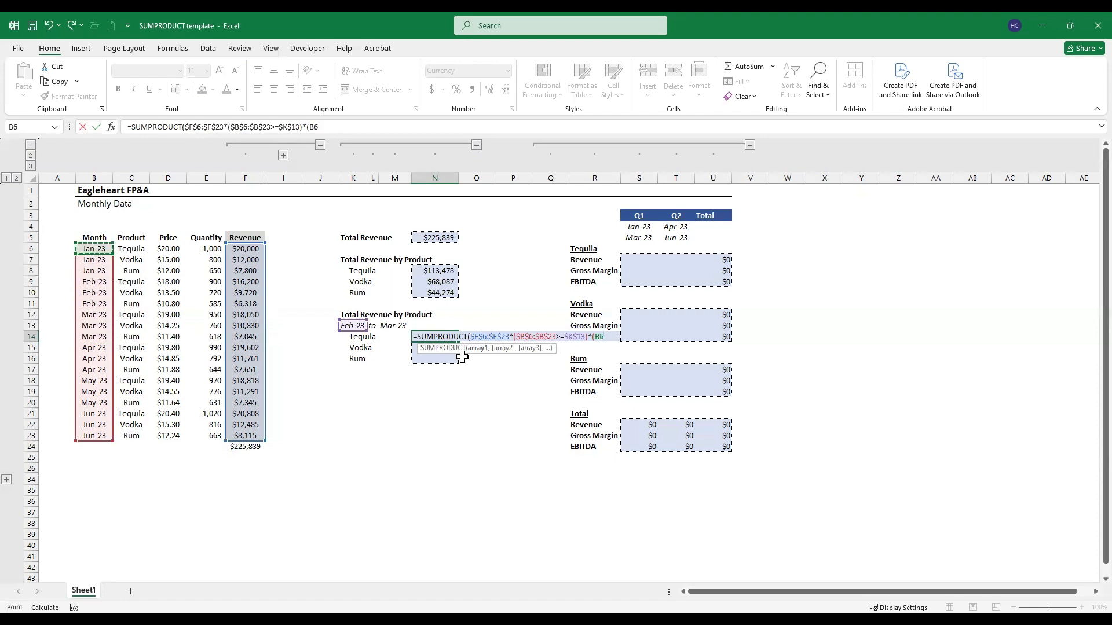
key(ctrl+shift+Down)
key(F4)
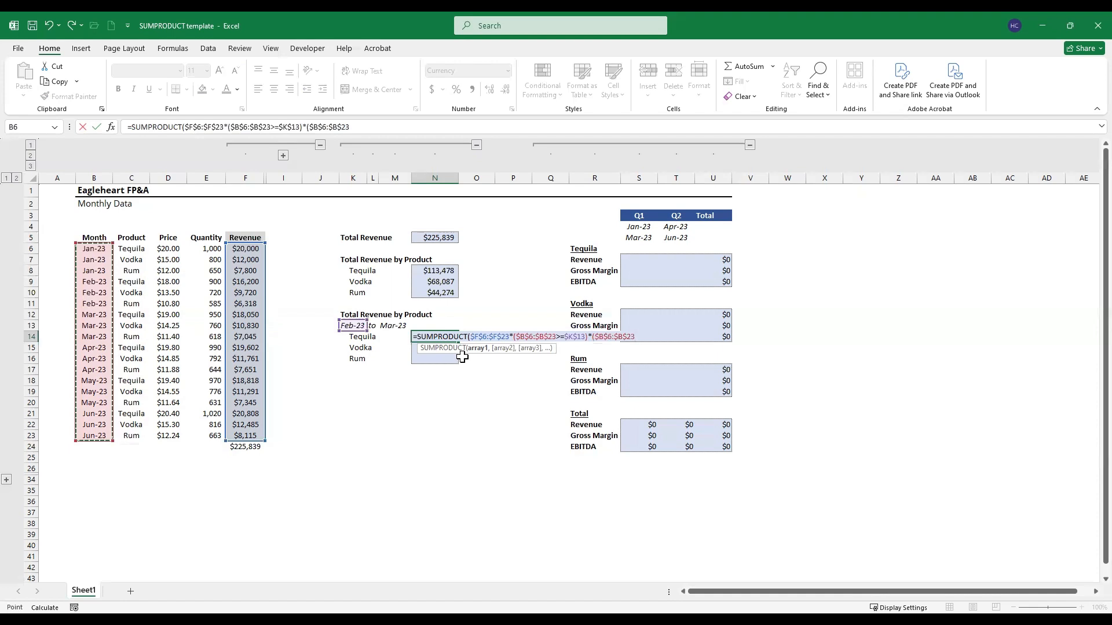
Step: Require the months to be less than or equal to the end date $M$13 and close the condition
text(<)
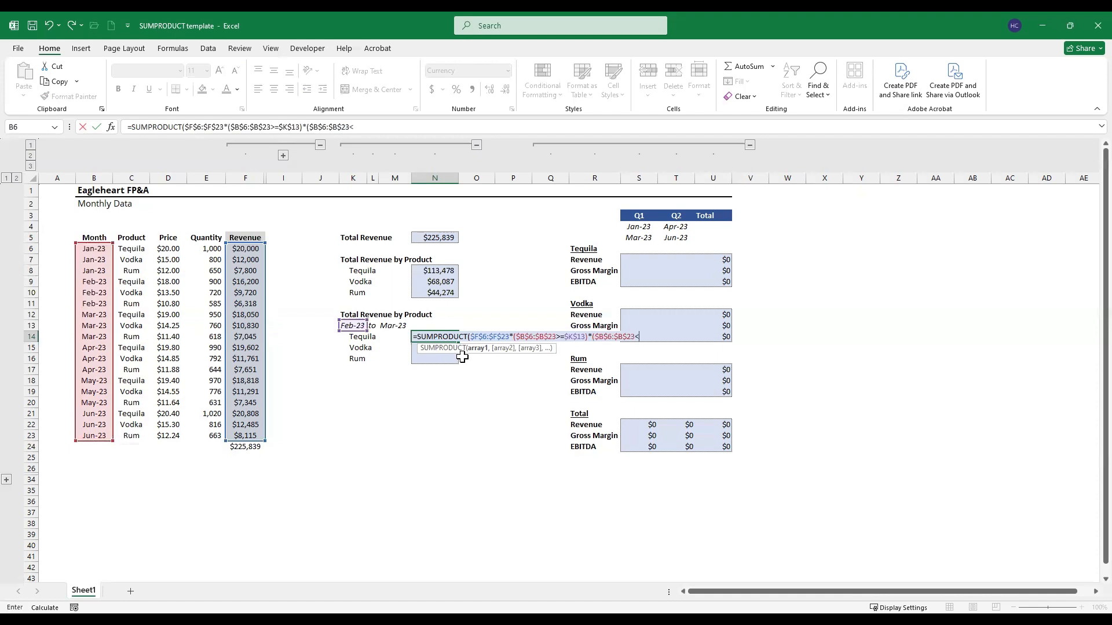
text(=)
key(Up)
key(Left)
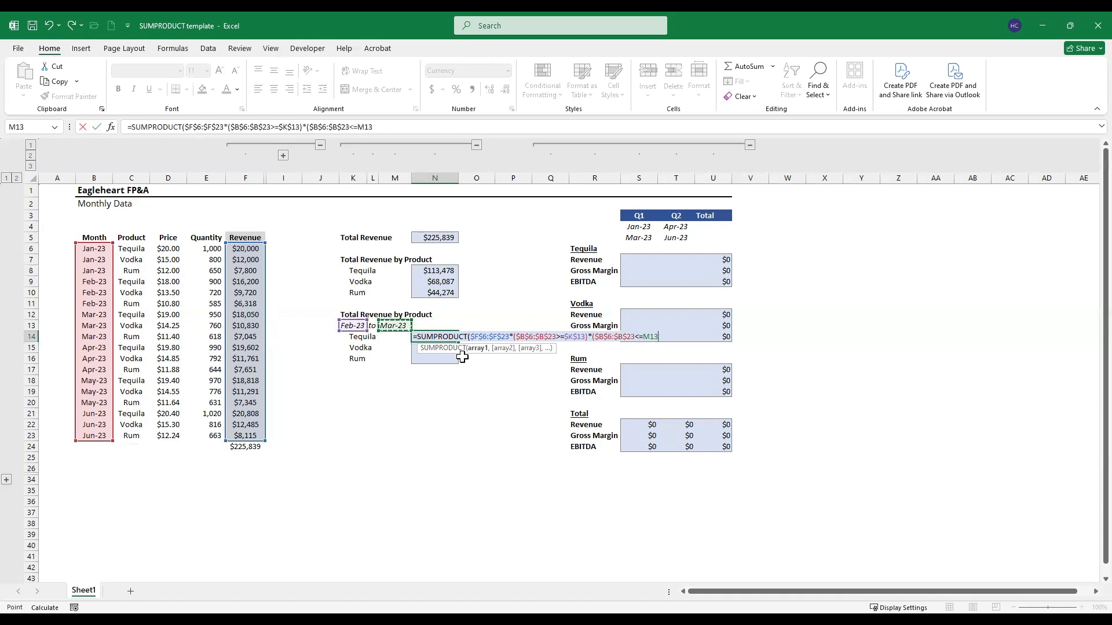
key(F4)
text()*()
Step: Multiply by a third opened condition on the absolute product range $C$6:$C$23
key(Left)
key(Left)
key(Left)
key(Left)
key(Left)
key(Left)
key(Left)
key(Left)
key(Left)
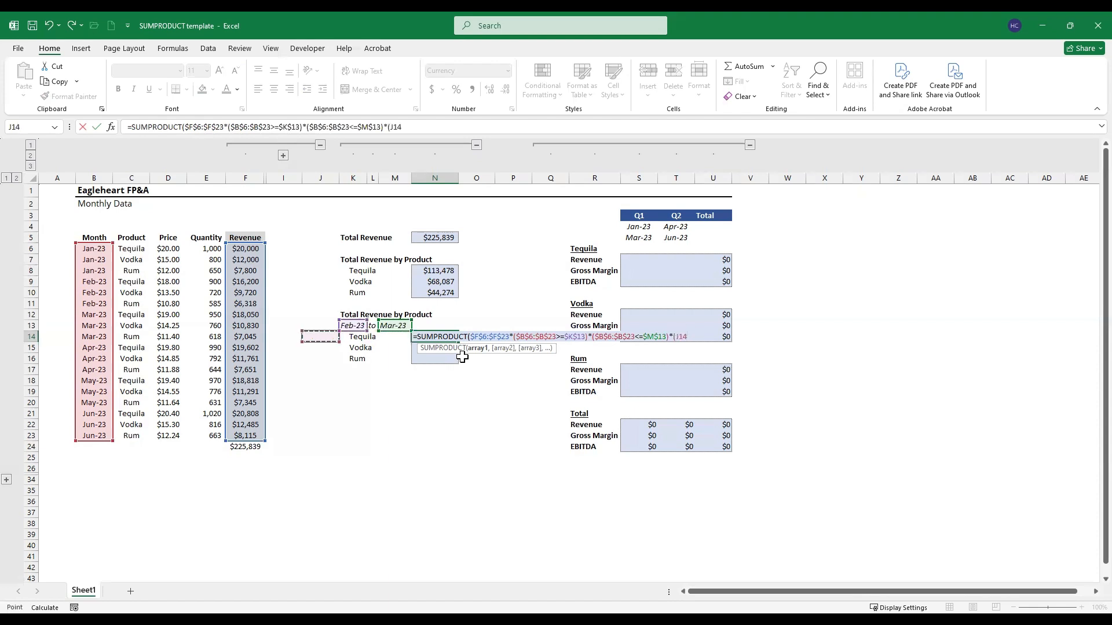
key(Up)
key(Up)
key(Up)
key(Up)
key(Up)
key(Up)
key(Up)
key(Up)
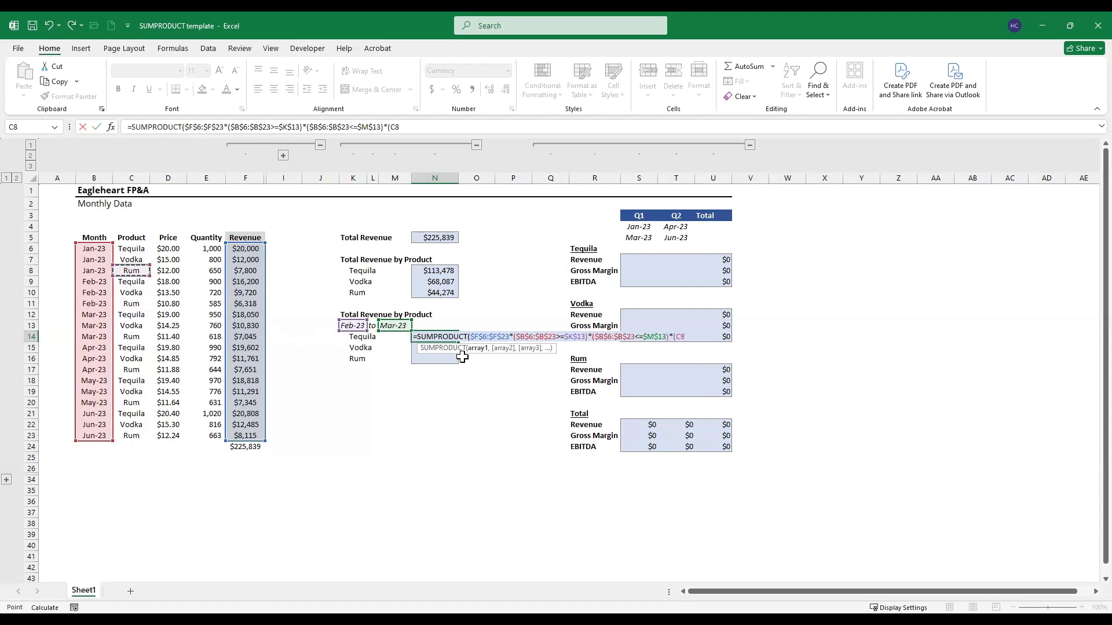
key(ctrl+shift+Down)
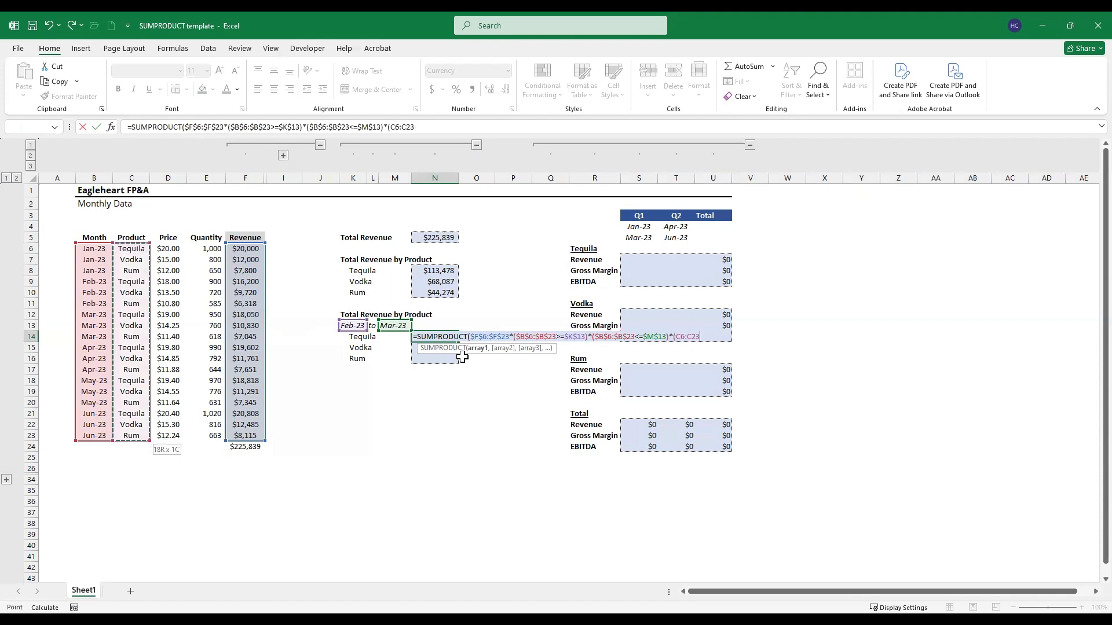
key(F4)
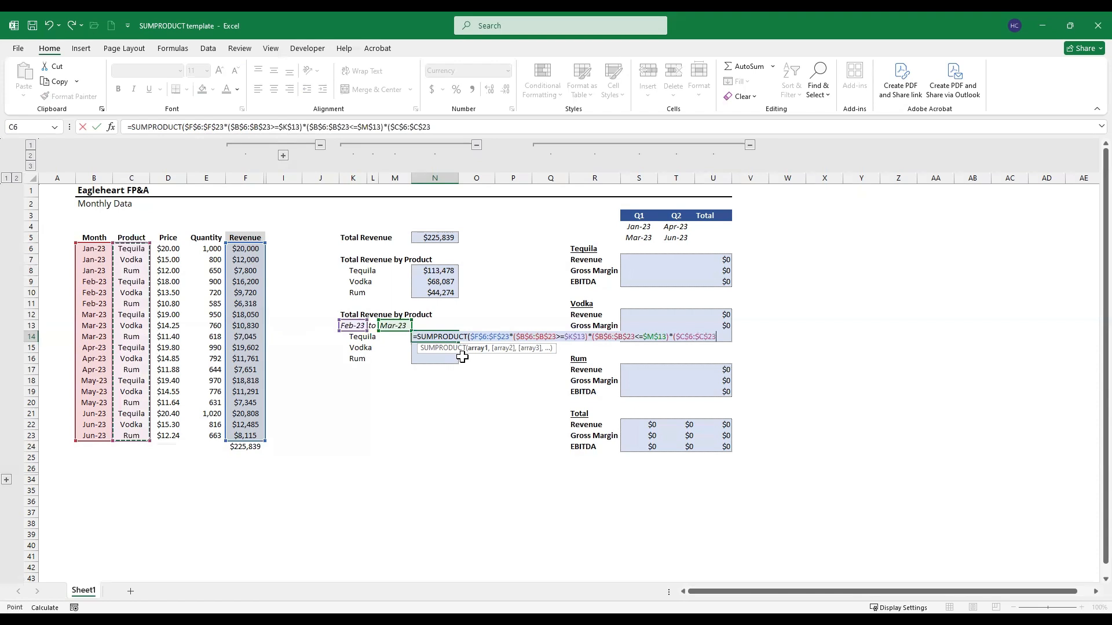
Step: Match the product range to the Tequila label with the column-locked reference $K14, then close all parentheses and enter the date-range formula
text(=)
key(Left)
key(Left)
key(Left)
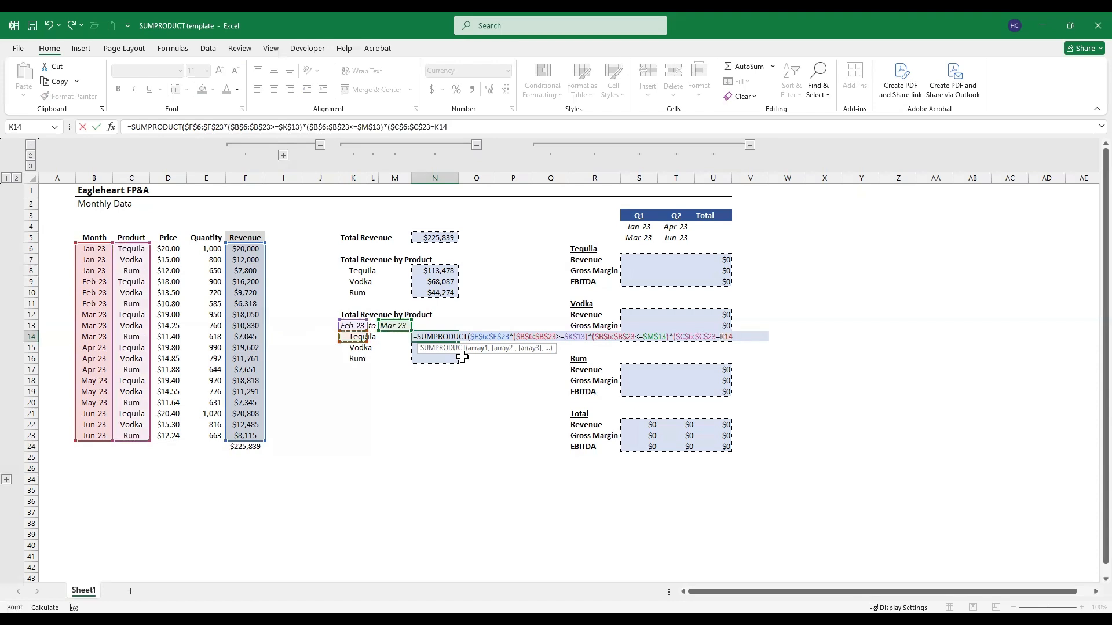
key(F4)
key(F4)
key(F4)
text()))
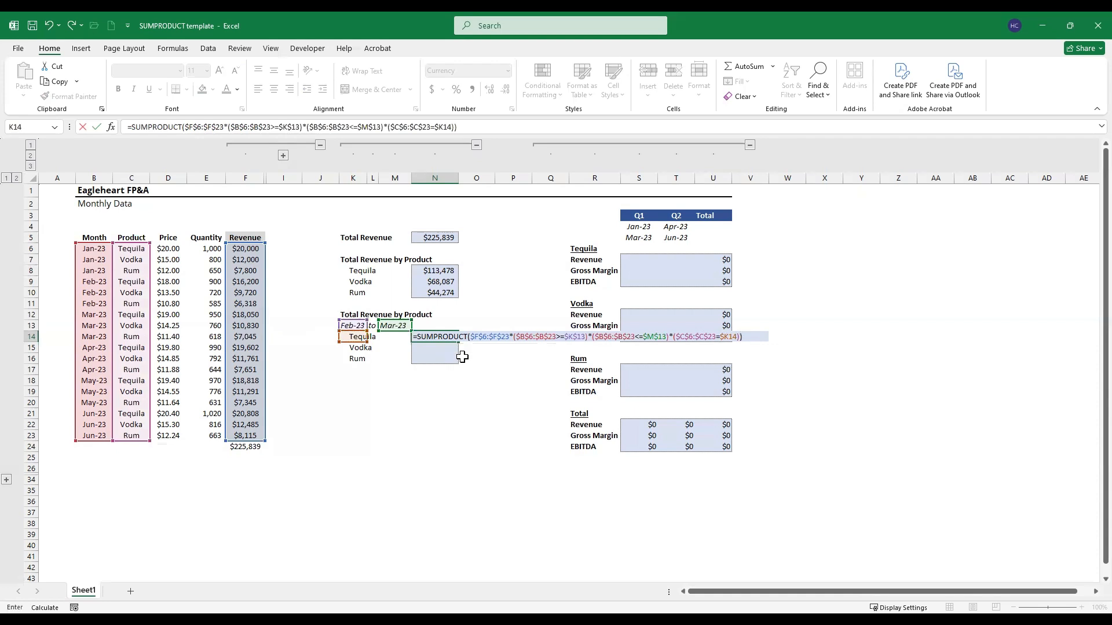
key(Return)
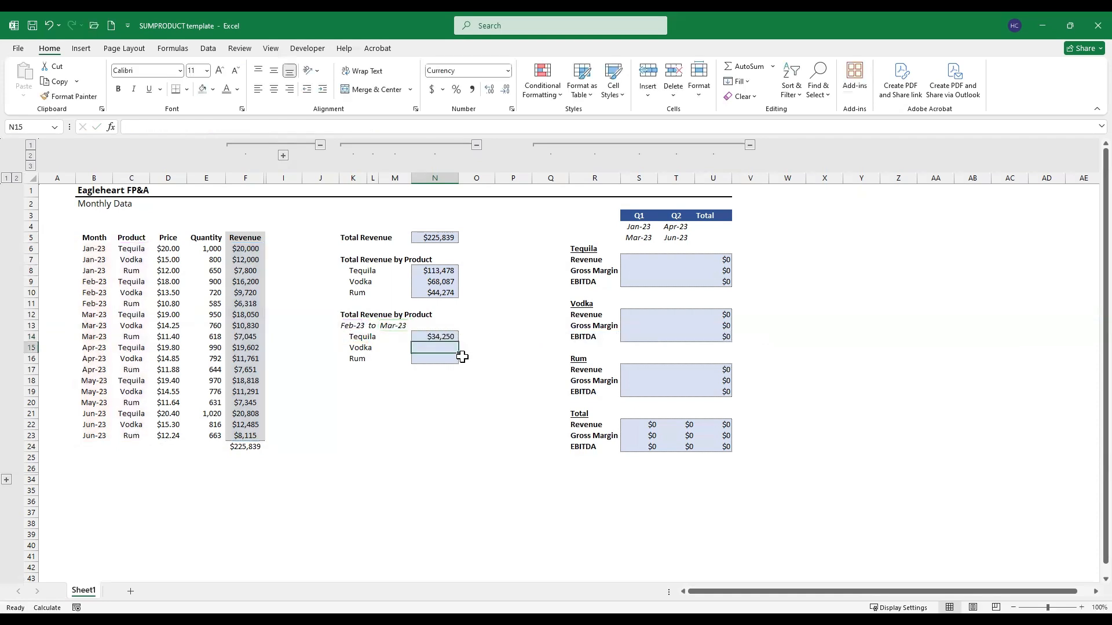
Step: Review the Tequila date-range formula in N14 and copy it to the Vodka and Rum cells N15:N16, pasting formulas only
key(Up)
click(257, 127)
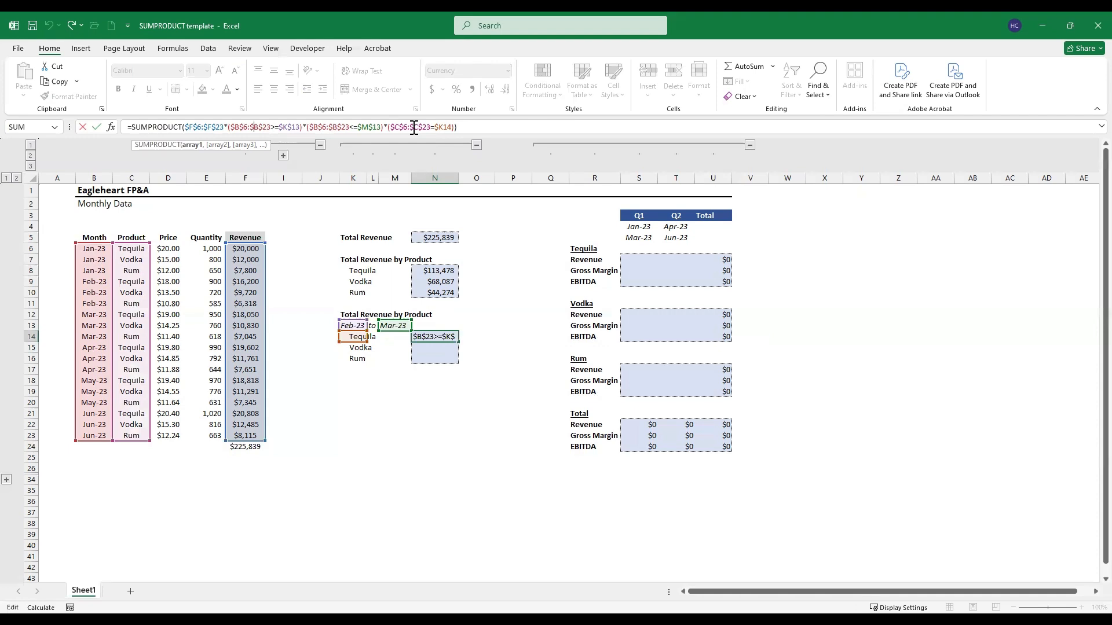
key(ctrl+Return)
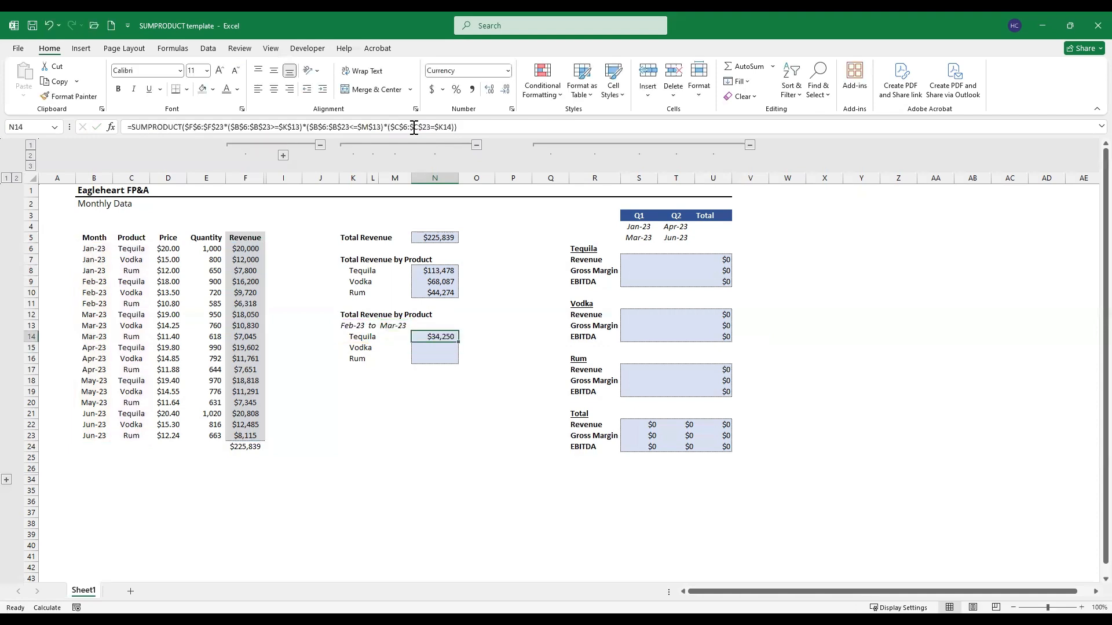
key(ctrl+c)
key(shift+Down)
key(shift+Down)
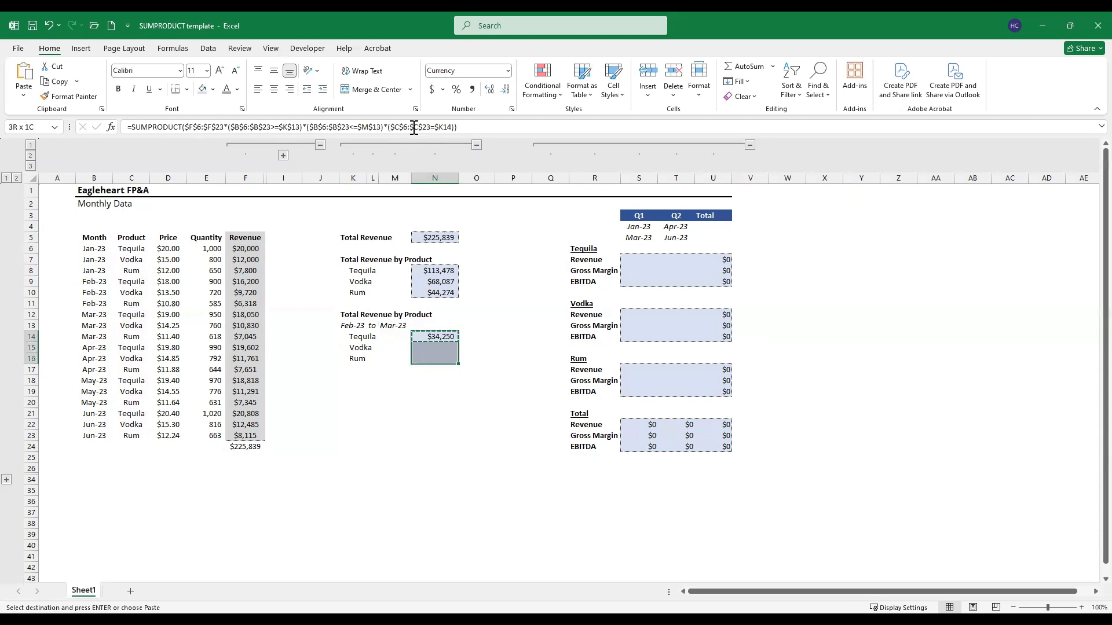
key(ctrl+alt+v)
key(f)
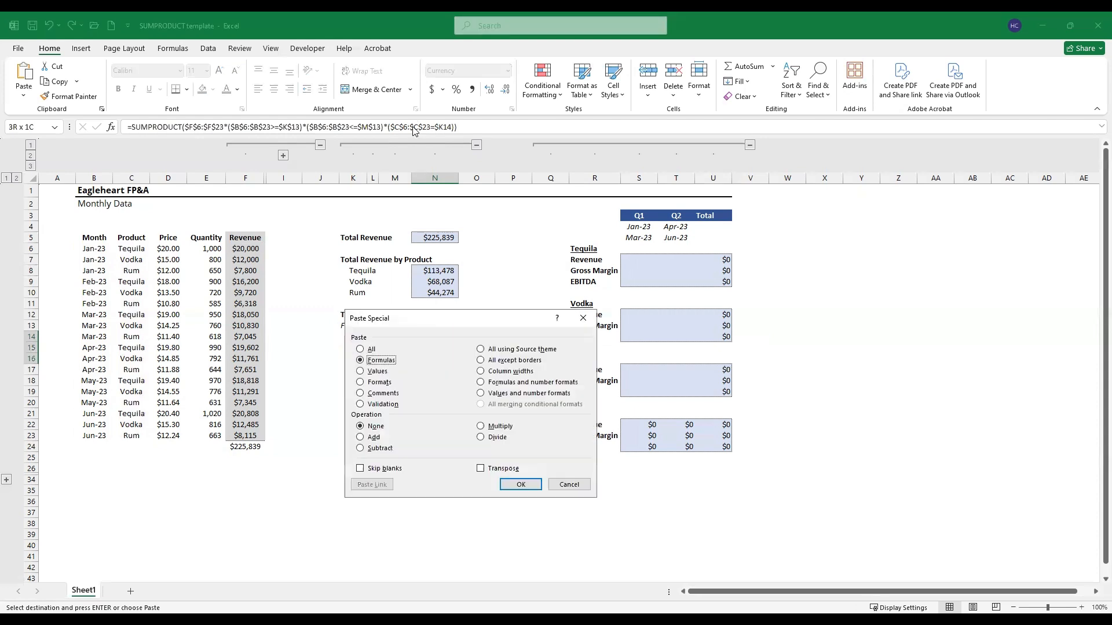
key(Return)
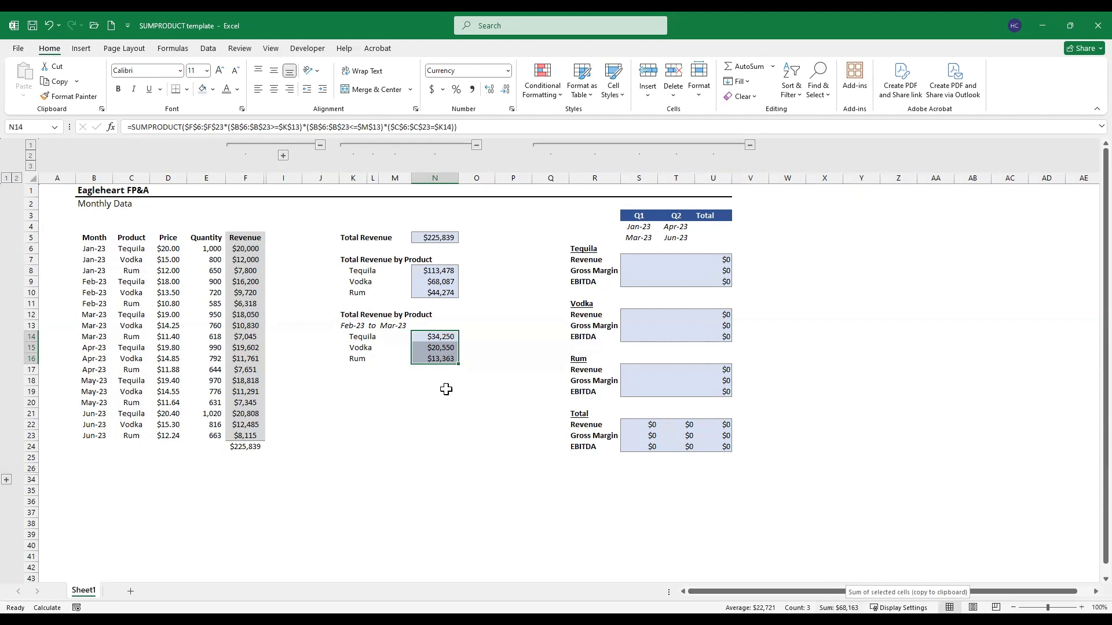
Step: Select the February to March revenue cells F9:F14 to check their sum against the date-range product totals
click(183, 292)
click(241, 282)
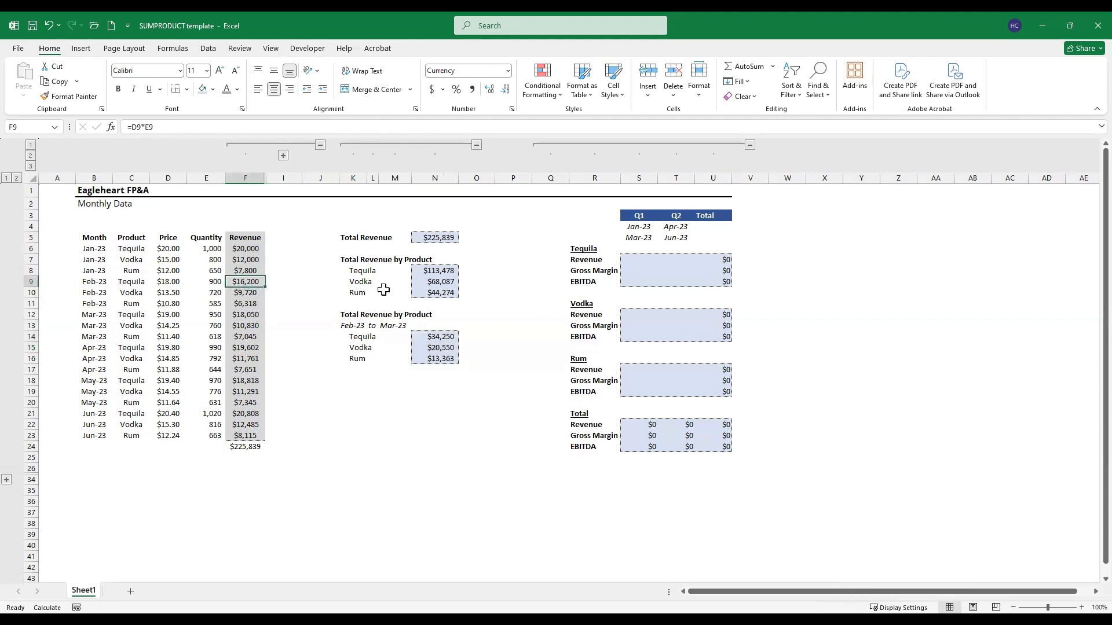
key(shift+Down)
key(shift+Down)
key(shift+Down)
key(shift+Down)
key(shift+Down)
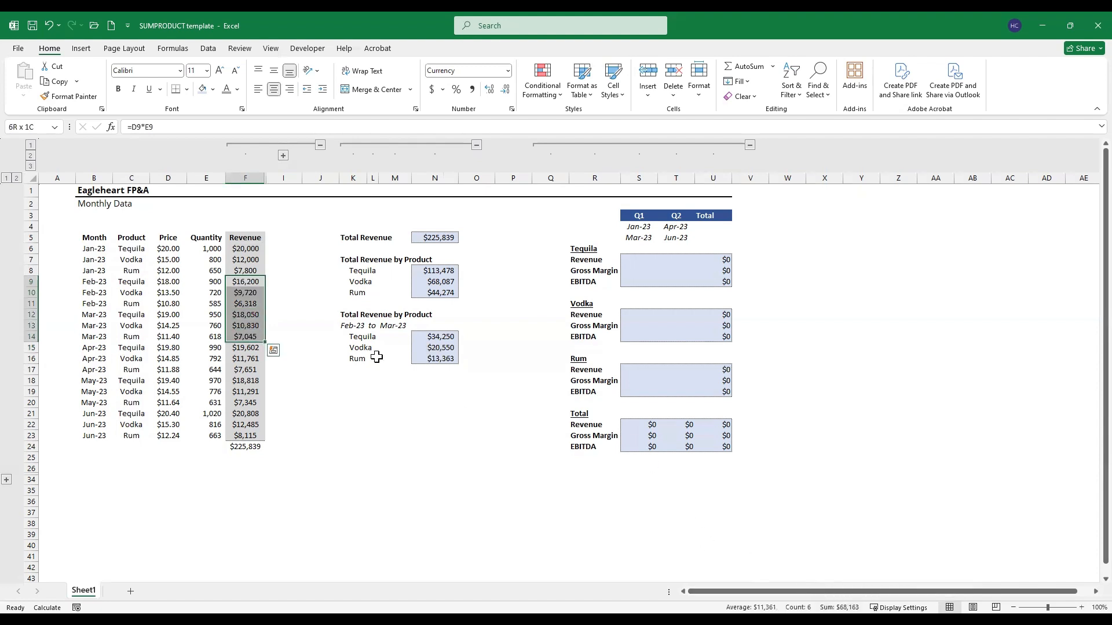
click(434, 339)
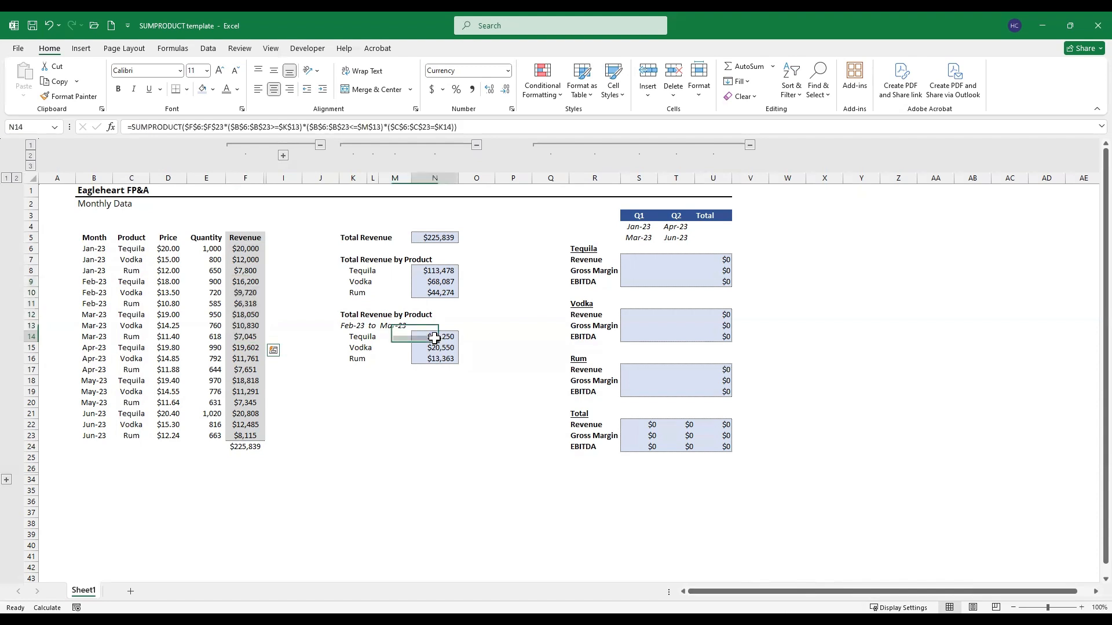
click(638, 258)
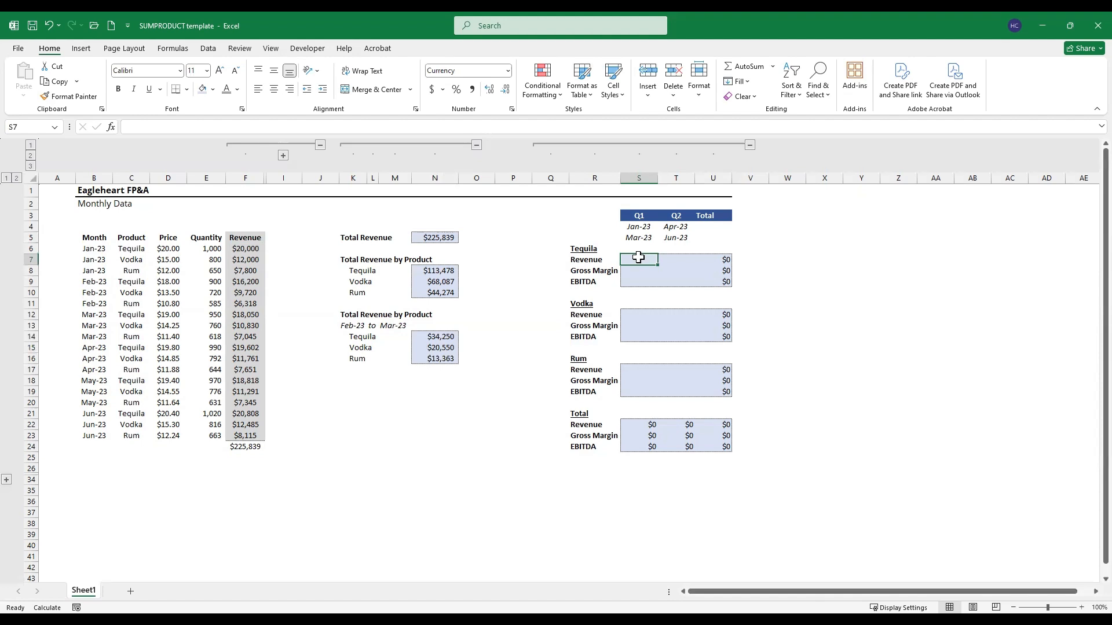
click(353, 413)
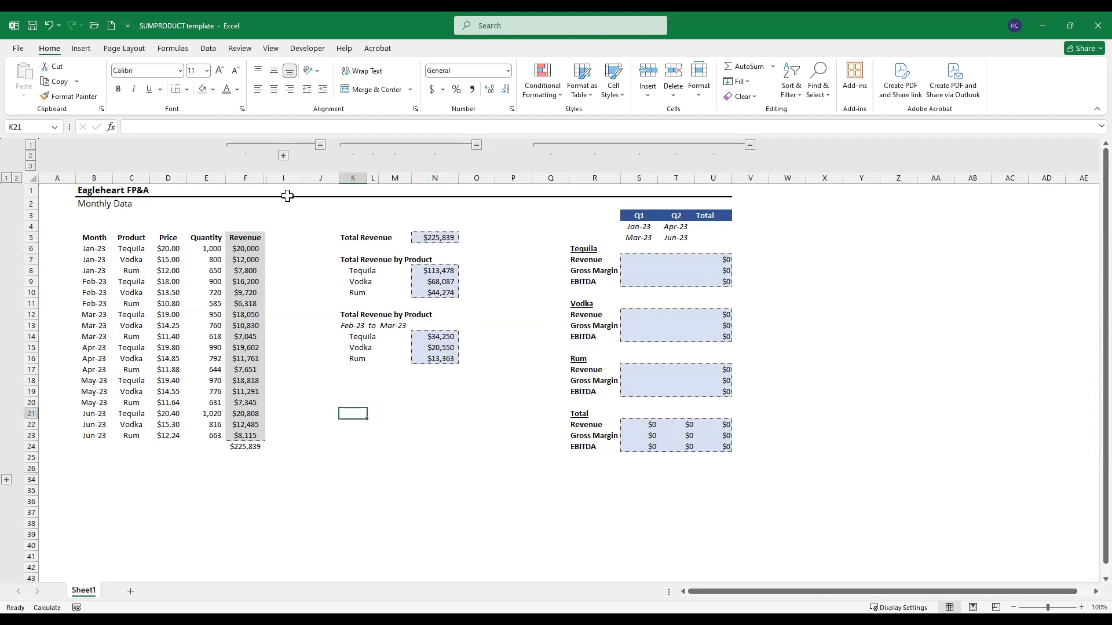
Step: Expand the grouped Gross Margin and EBITDA columns and review their first-row formulas in G6 and H6
click(284, 155)
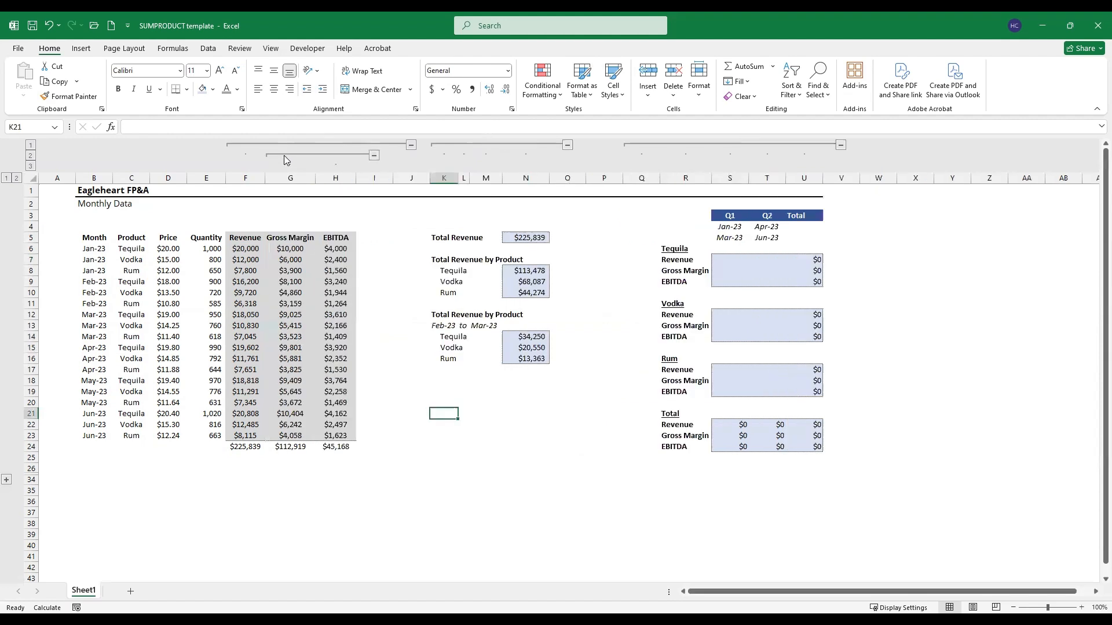
click(293, 248)
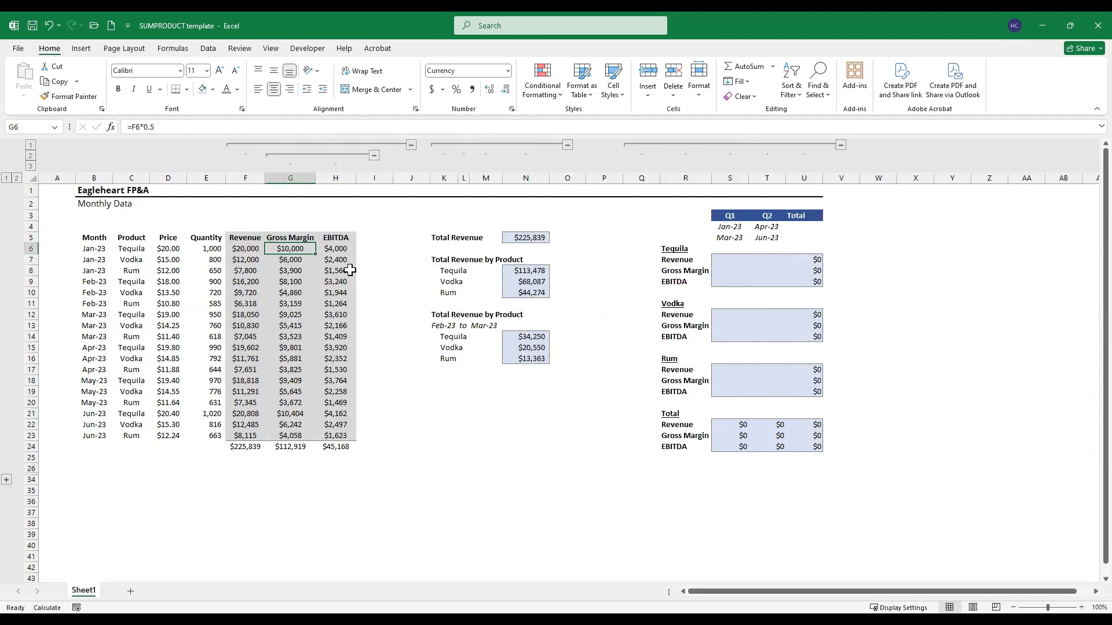
click(338, 250)
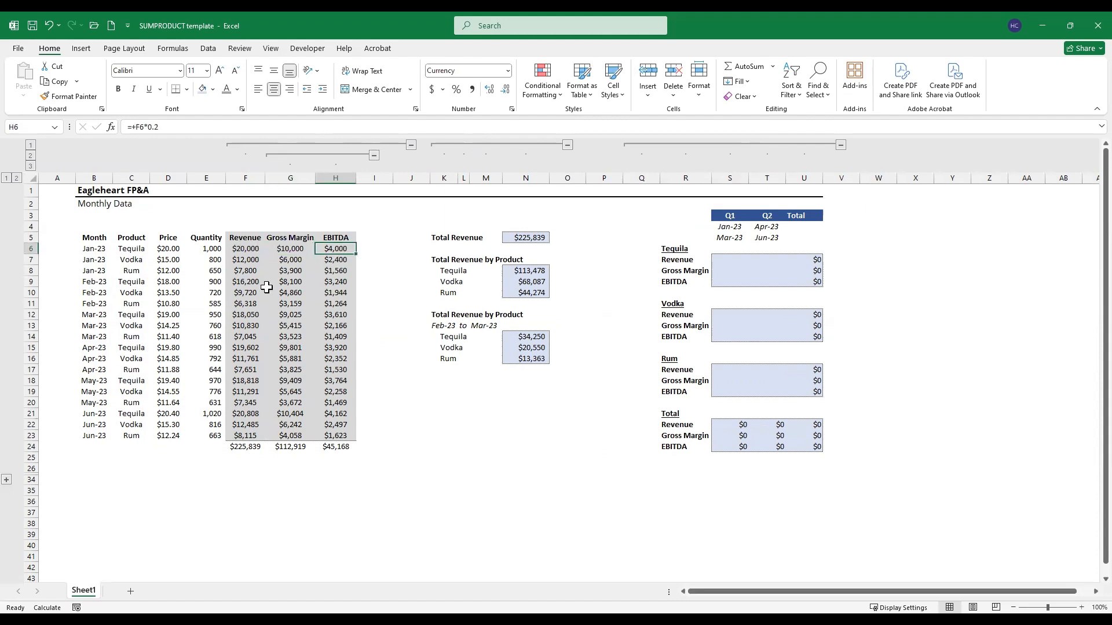
click(805, 314)
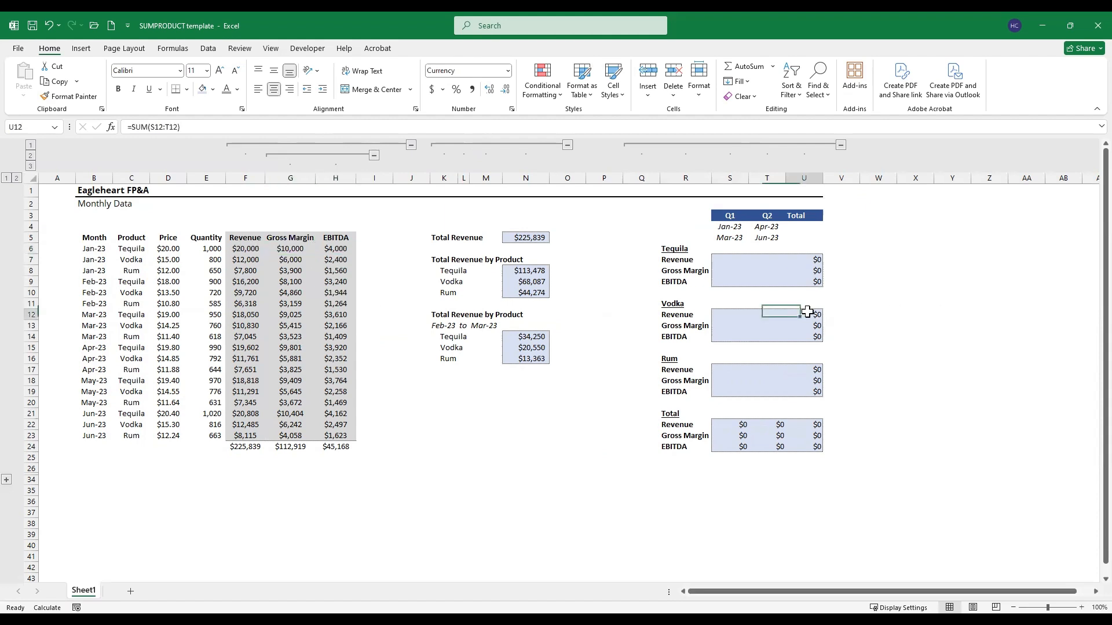
click(717, 260)
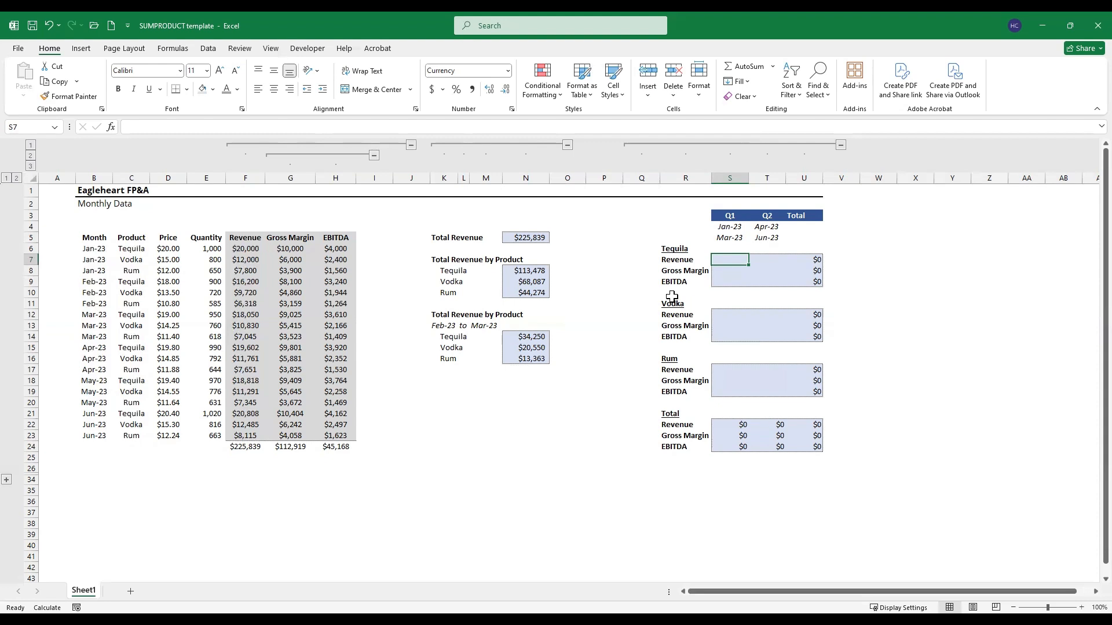
Step: Link helper cell Q7, beside the Tequila revenue label, to the product heading with =R6
key(Left)
key(Left)
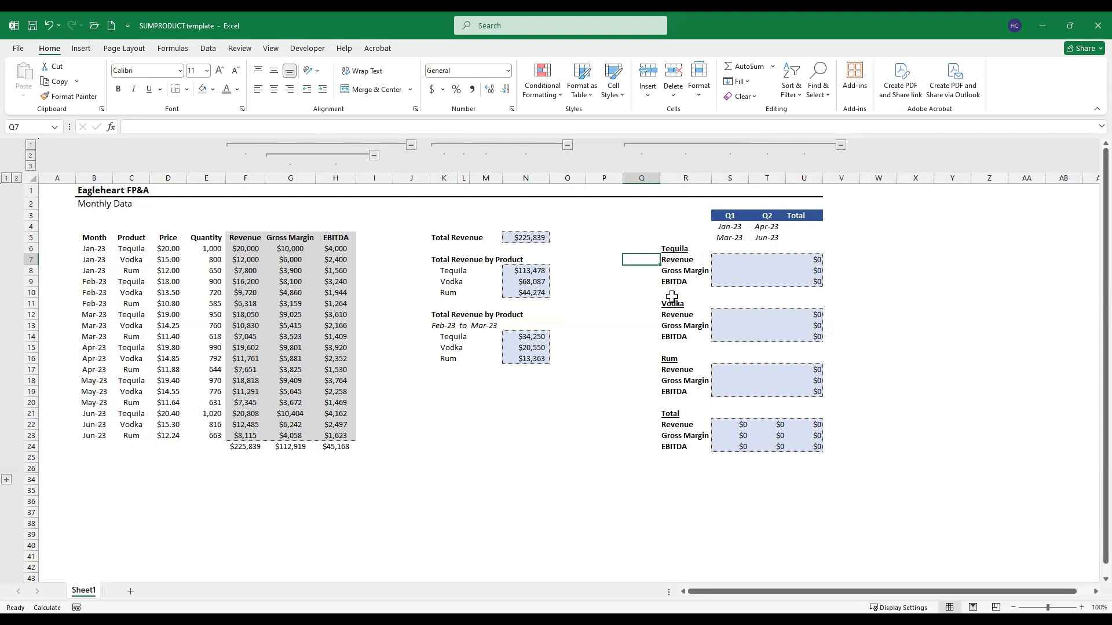
text(=)
key(Up)
key(Right)
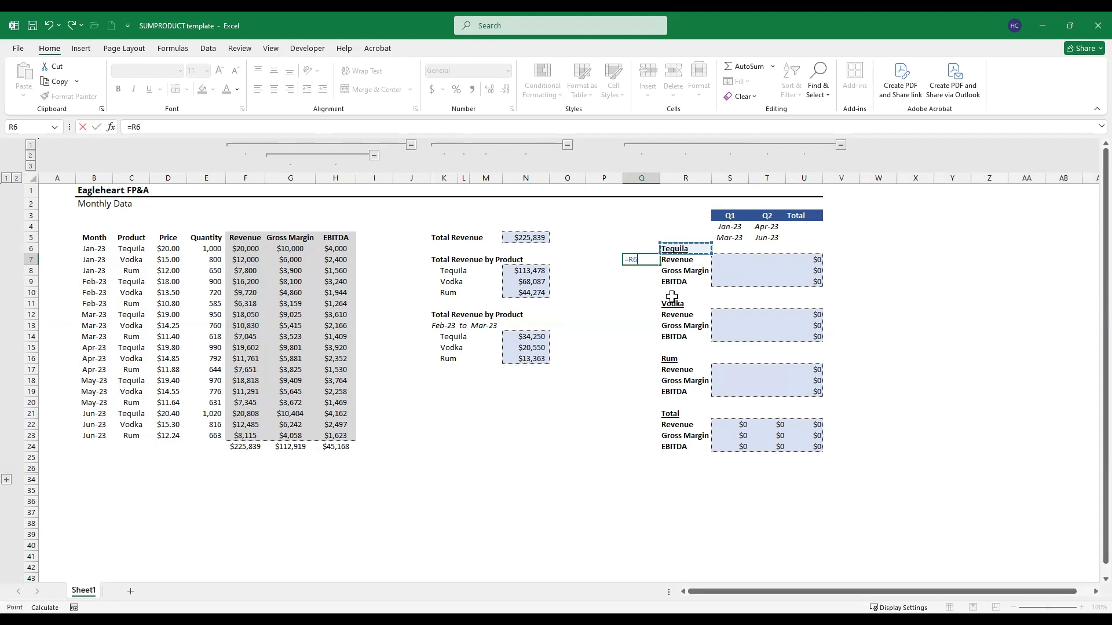
key(Return)
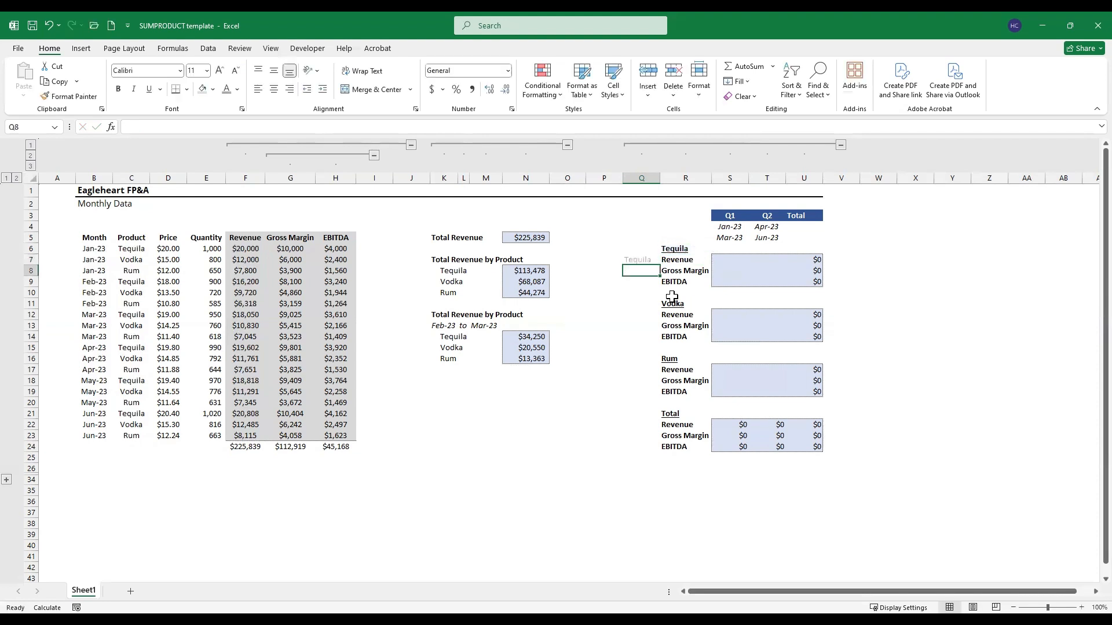
Step: Reference the cell above in Q8 with +Q7 and fill it down to Q9
text(+)
key(Up)
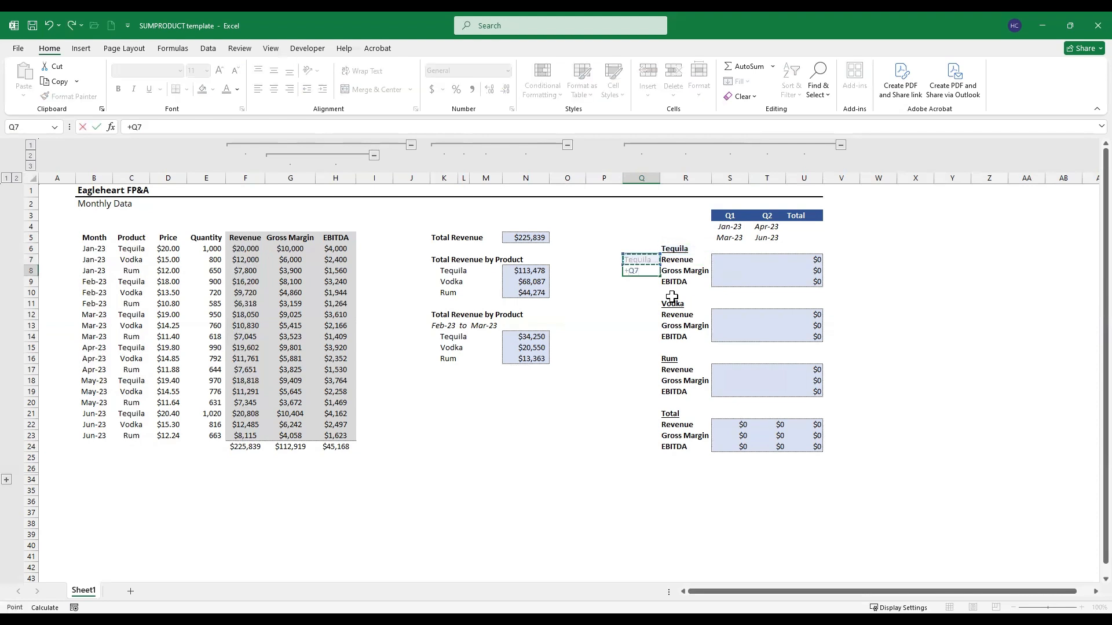
key(Return)
key(ctrl+d)
Step: Copy the Tequila helper cells Q7:Q9 to the Vodka rows Q12:Q14 and the Rum rows Q17:Q19
key(ctrl+Up)
key(shift+Down)
key(shift+Down)
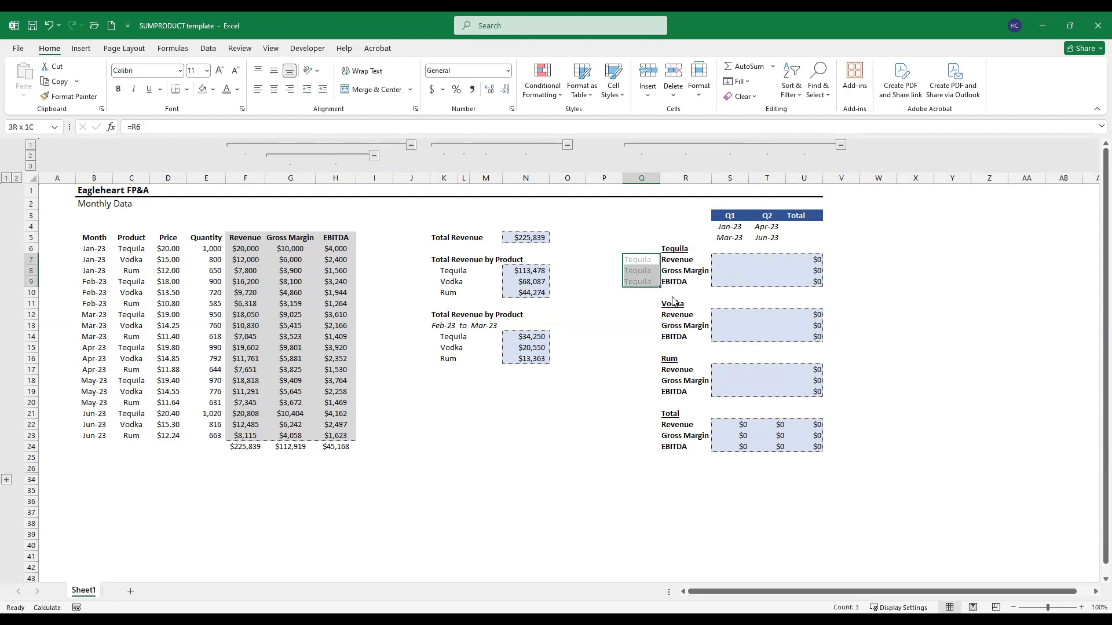
key(ctrl+c)
key(Down)
key(Down)
key(Down)
key(Down)
key(Down)
key(ctrl+v)
key(Down)
key(Down)
key(Down)
key(Down)
key(Down)
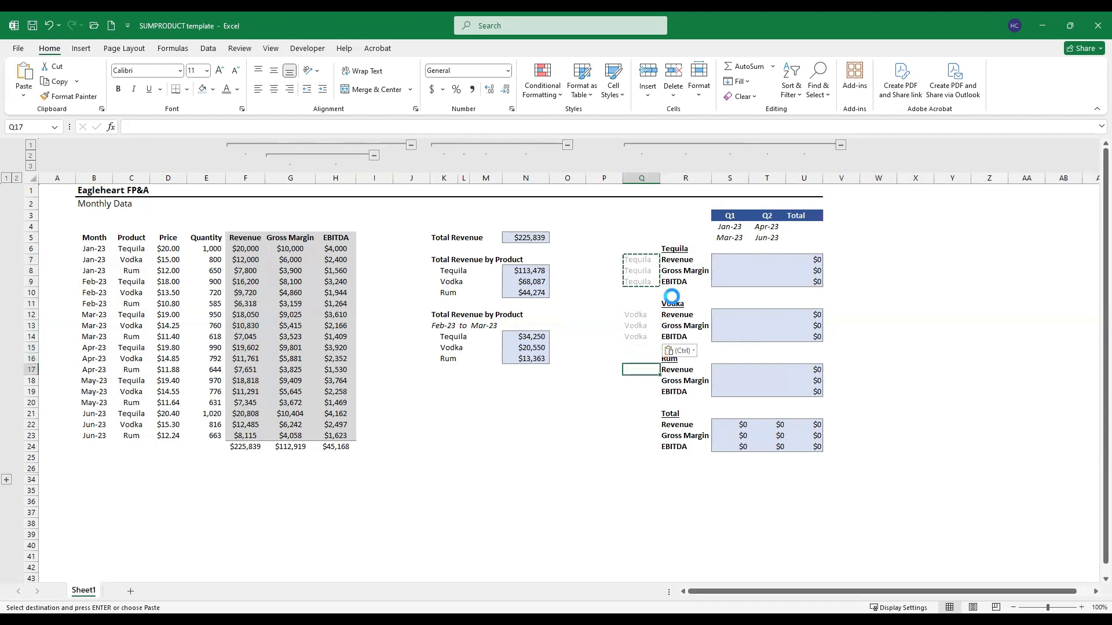
key(Return)
Step: Begin a SUMPRODUCT formula in the Q1 Tequila revenue cell S7
key(Up)
key(Up)
key(Right)
key(Right)
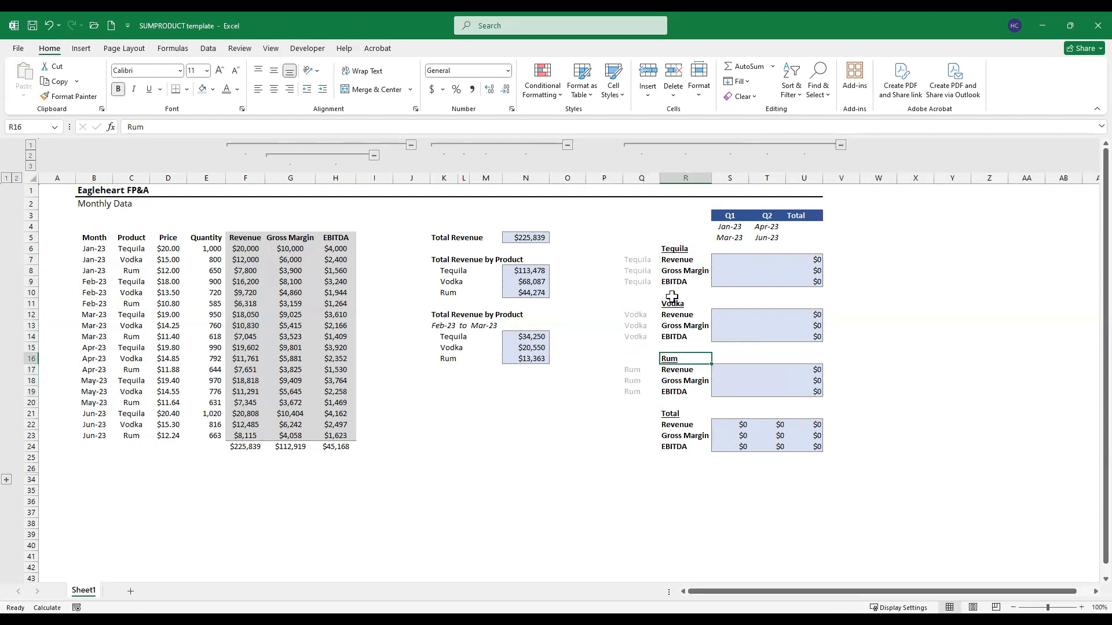
key(Up)
key(Up)
key(Up)
key(Up)
key(Up)
key(Up)
key(Up)
key(Up)
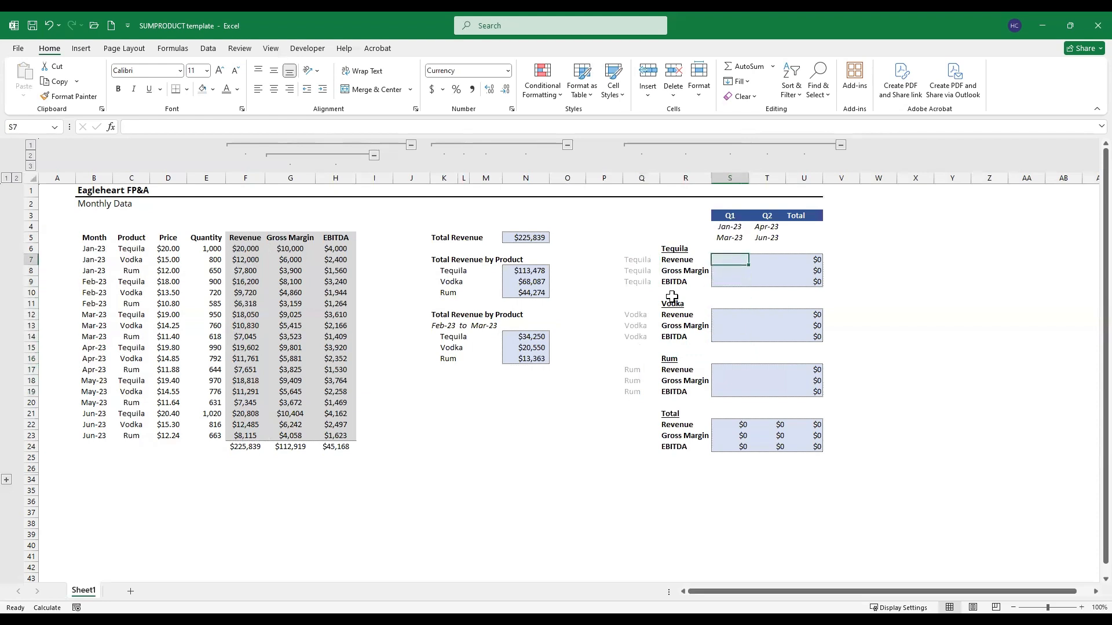
text(=)
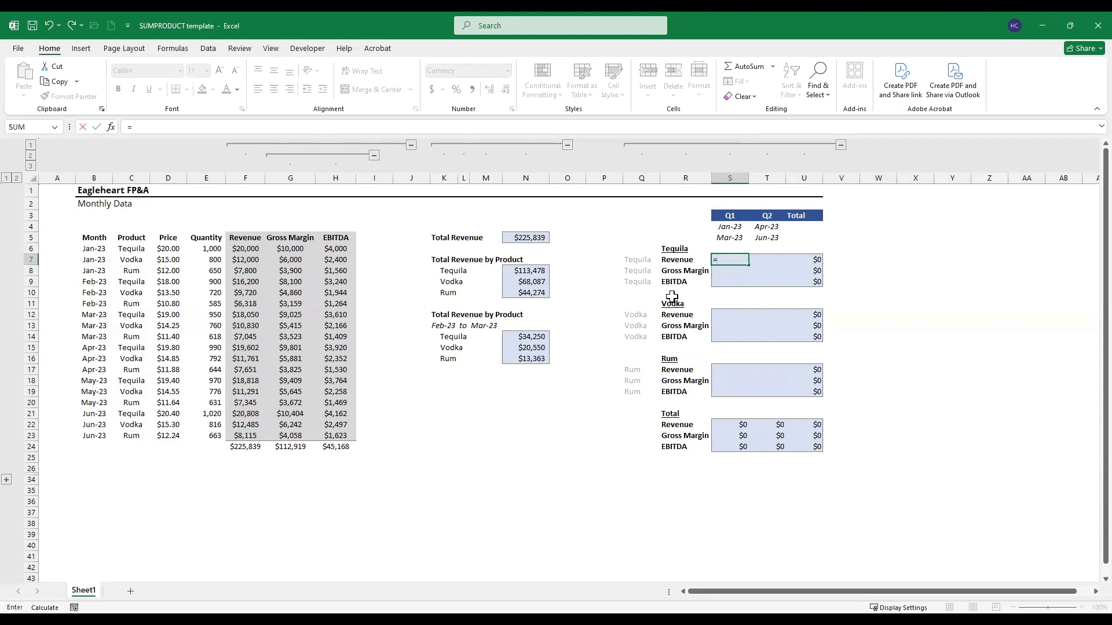
text(SUMPRODUCT()
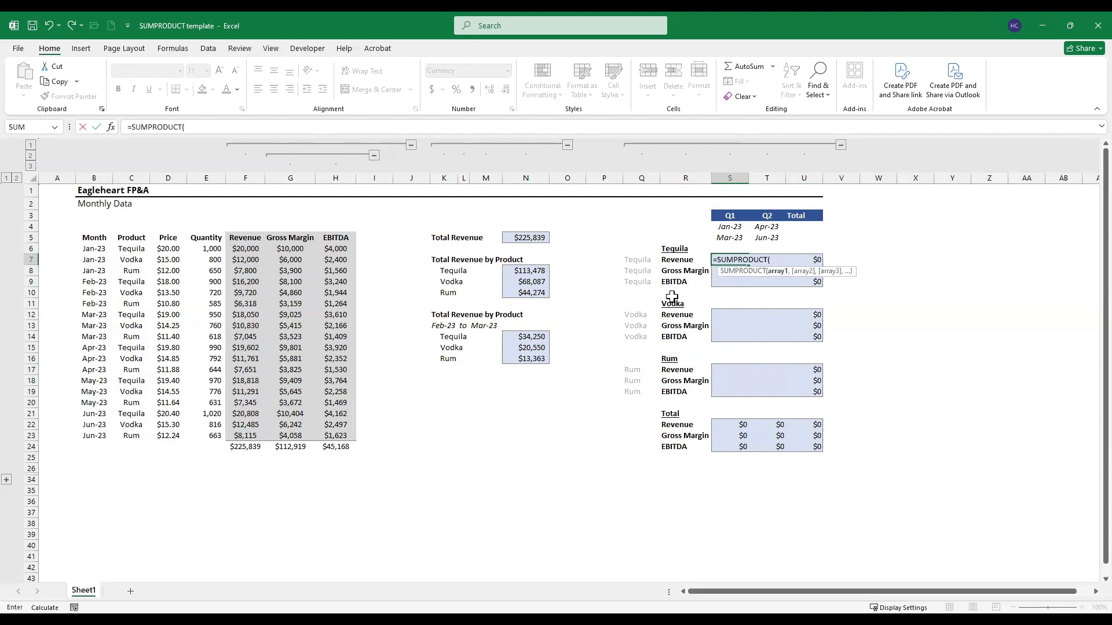
Step: Use the revenue, gross margin and EBITDA data as the first array, with the absolute range $F$6:$H$23
key(Left)
key(Left)
key(Left)
key(Left)
key(Left)
key(Left)
key(Left)
key(Left)
key(Left)
key(Left)
key(Left)
key(Left)
key(Left)
key(Up)
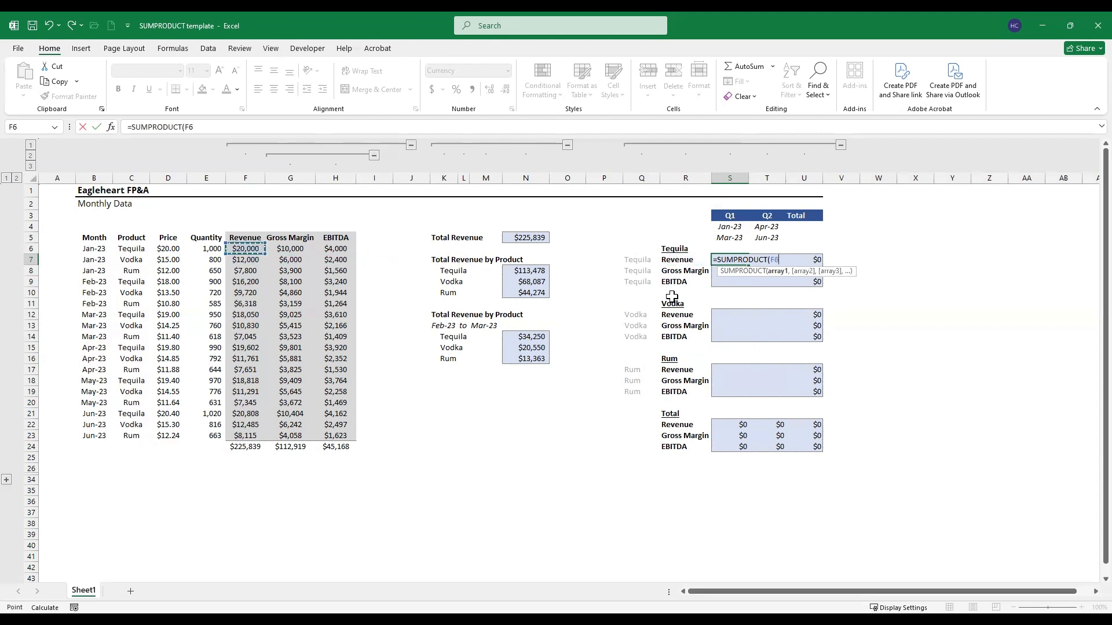
key(shift+Right)
key(shift+Right)
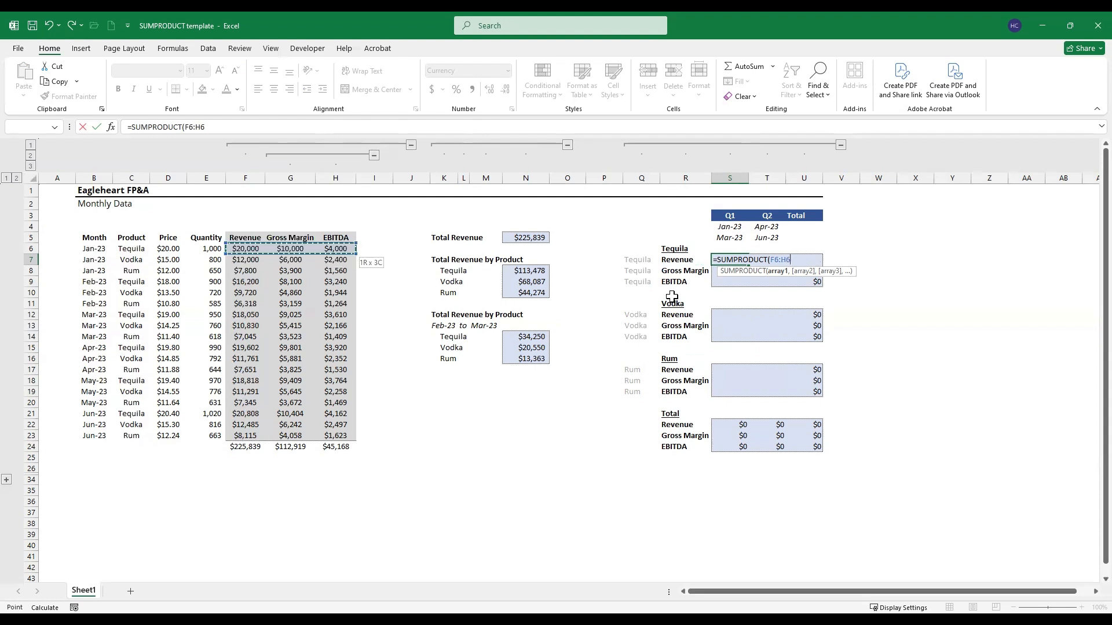
key(ctrl+shift+Down)
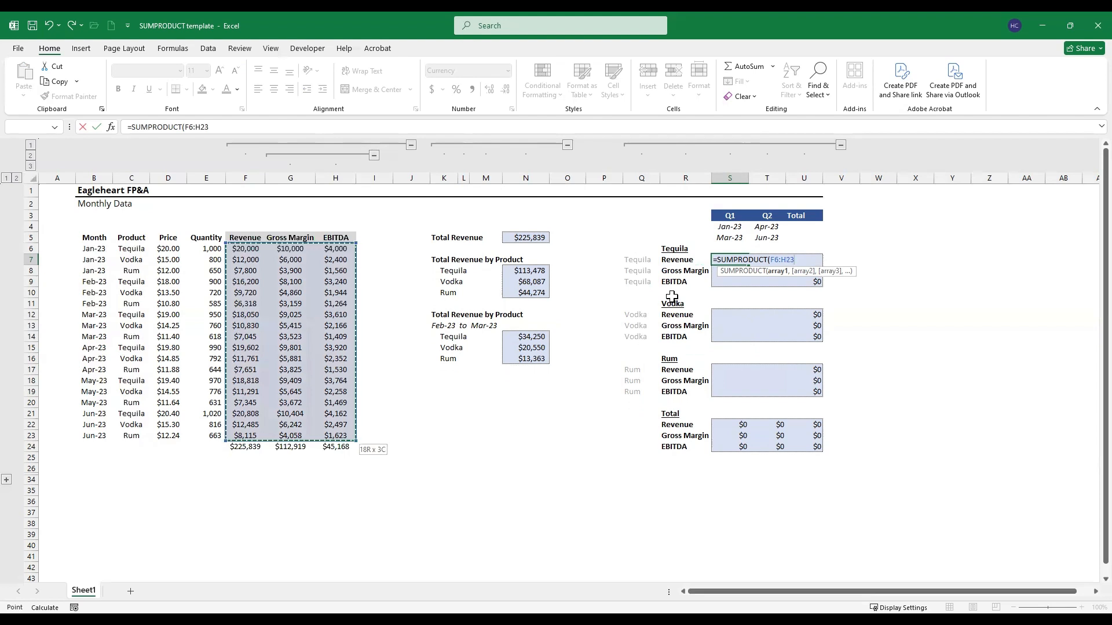
key(F4)
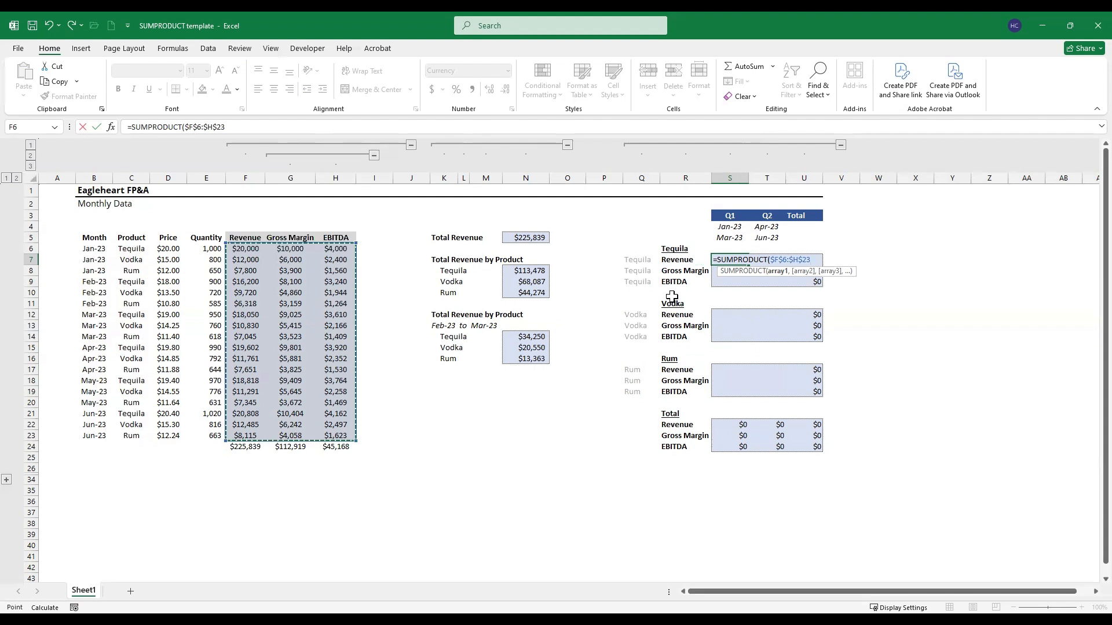
Step: Multiply the data array by an opened condition on the absolute month range $B$6:$B$23
text(*)
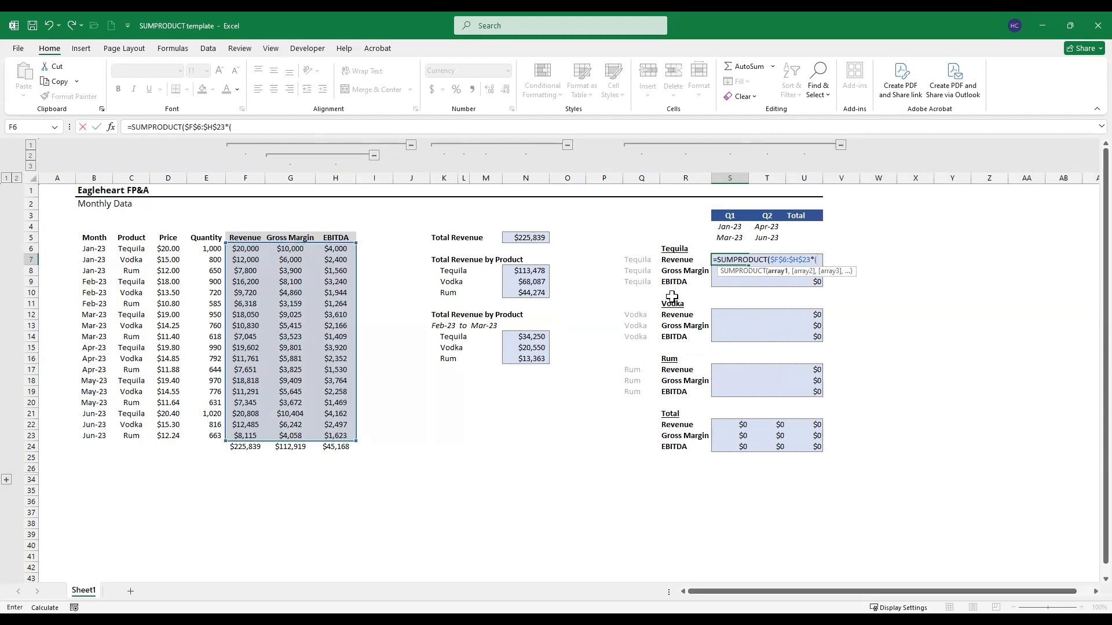
text(()
key(Left)
key(Left)
key(Left)
key(Left)
key(Left)
key(Left)
key(Left)
key(Left)
key(Left)
key(Left)
key(Left)
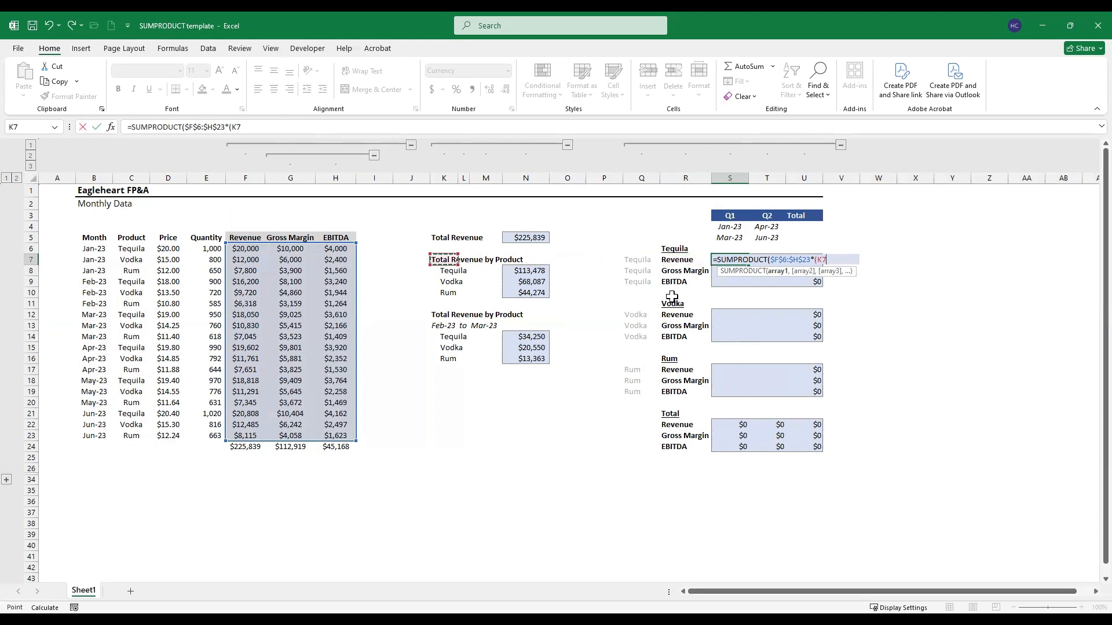
key(Left)
key(Left)
key(Left)
key(Left)
key(Left)
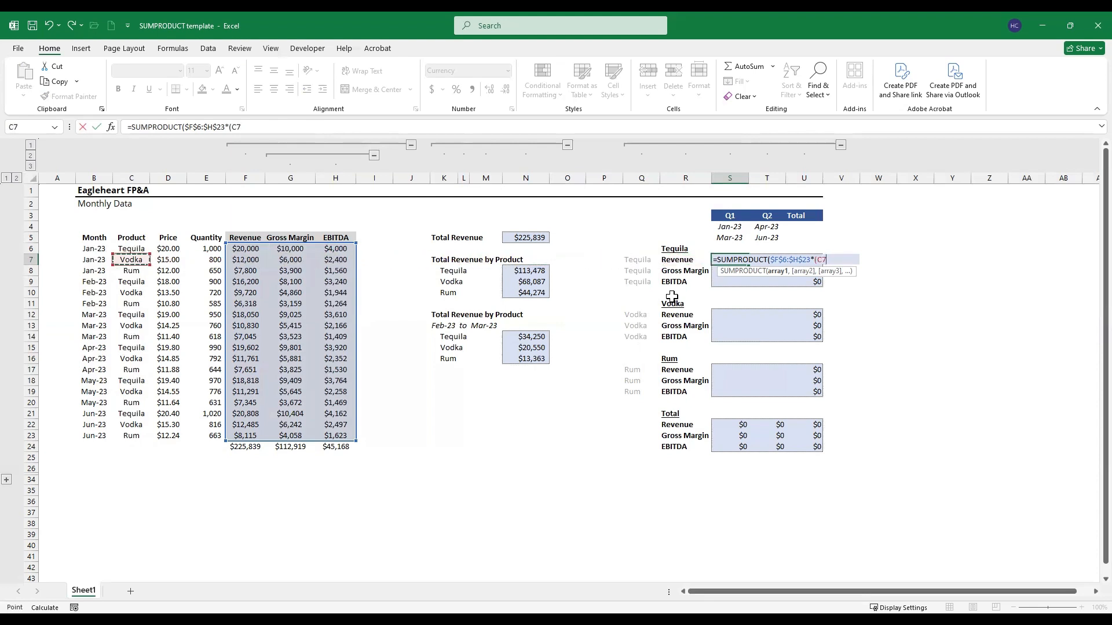
key(Left)
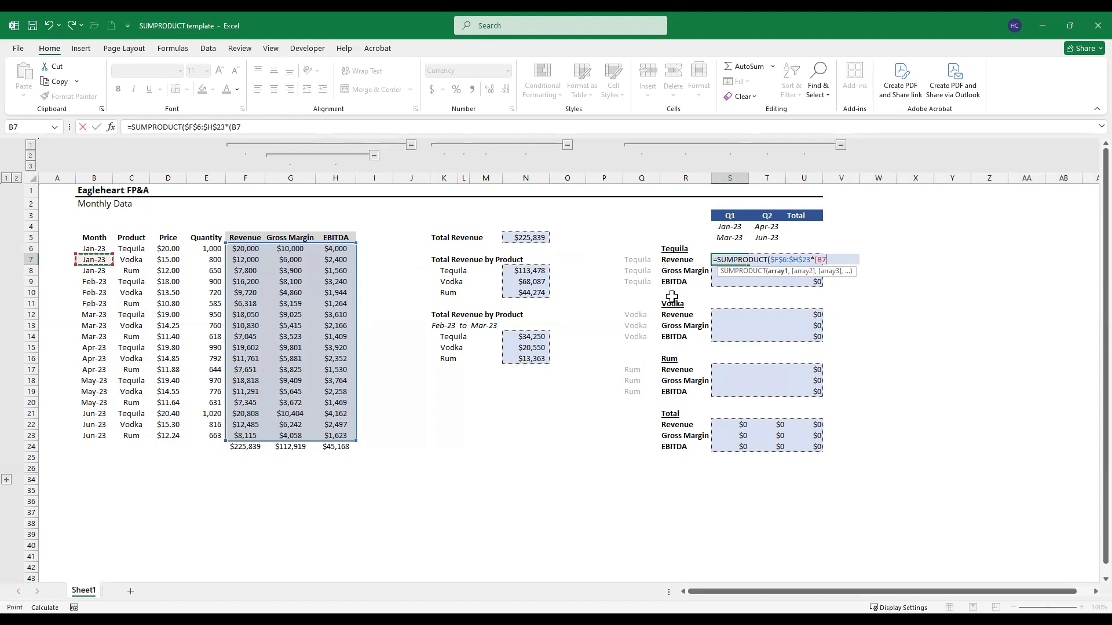
key(Up)
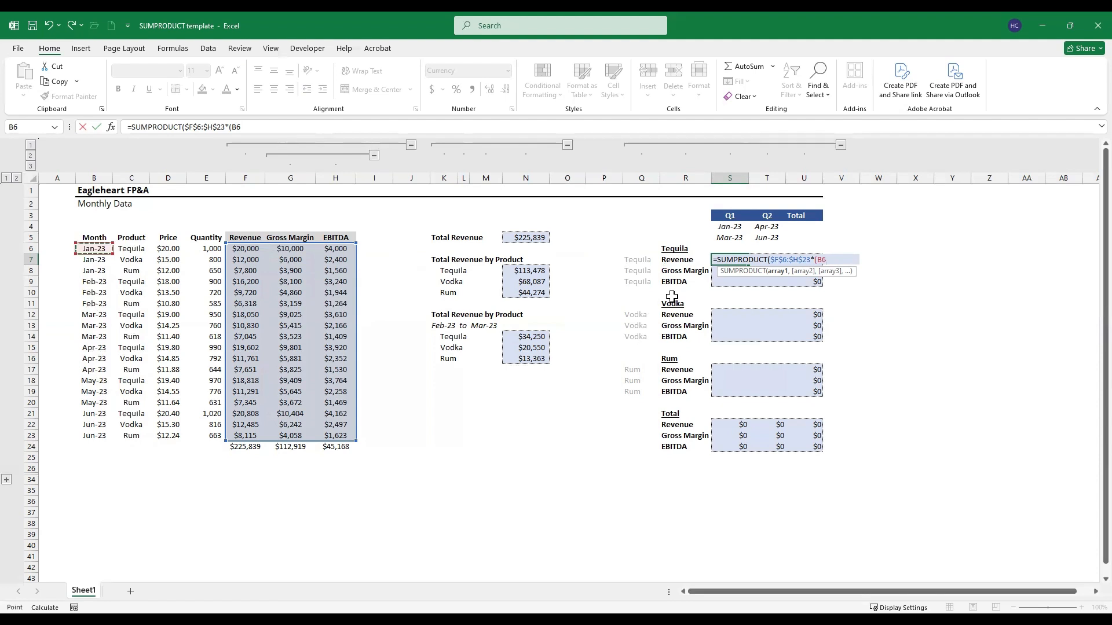
key(ctrl+shift+Down)
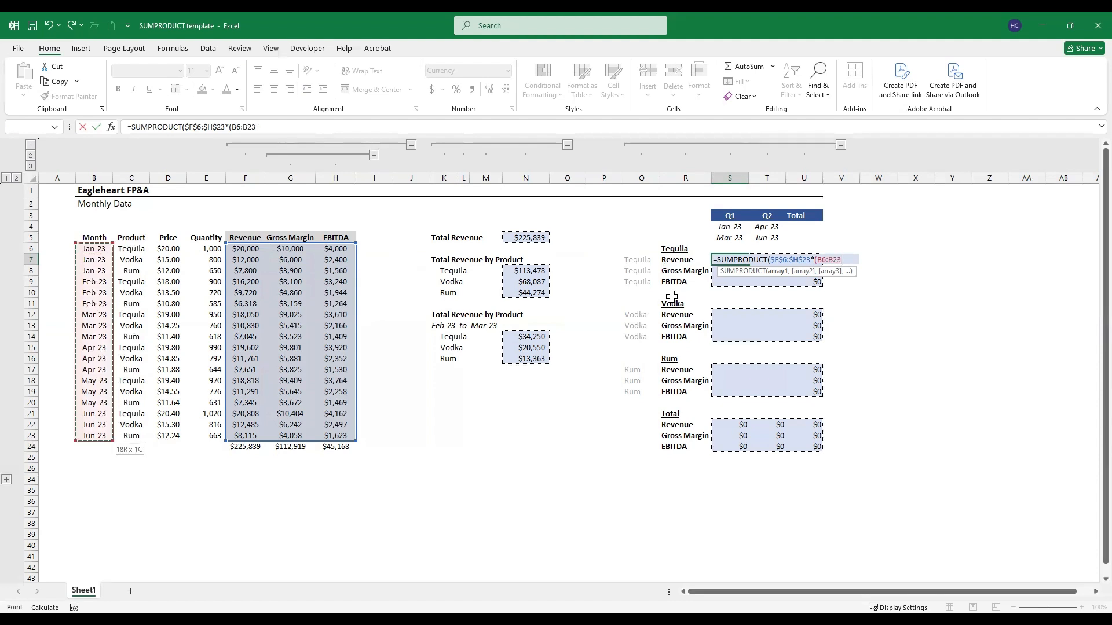
key(F4)
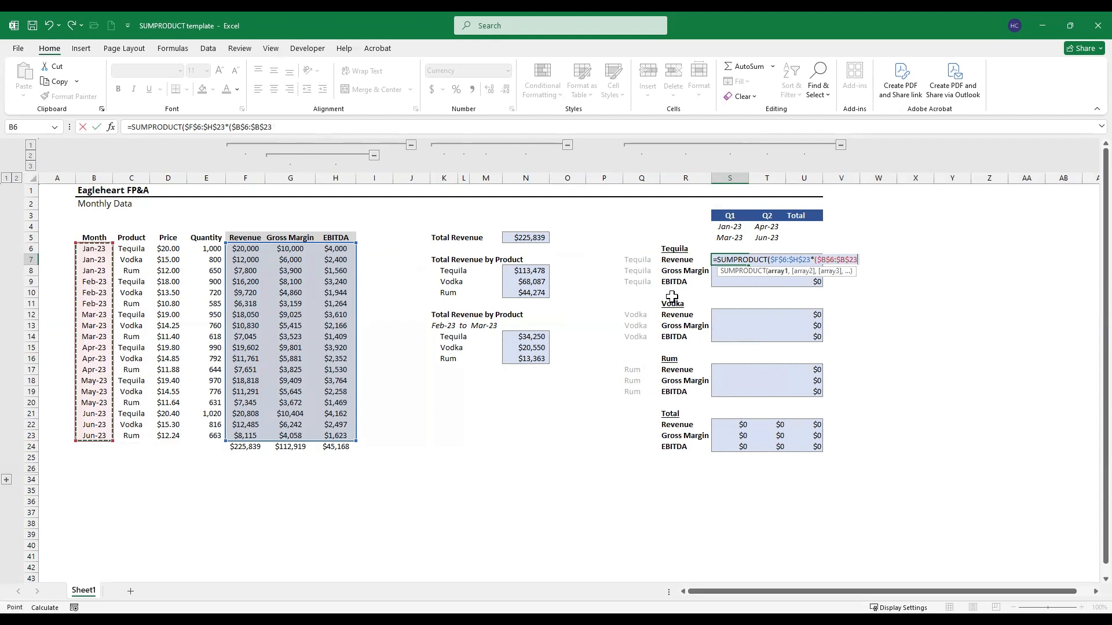
Step: Require months on or after the Q1 start date with >= and the row-locked reference S$4, then close the condition
text(>=)
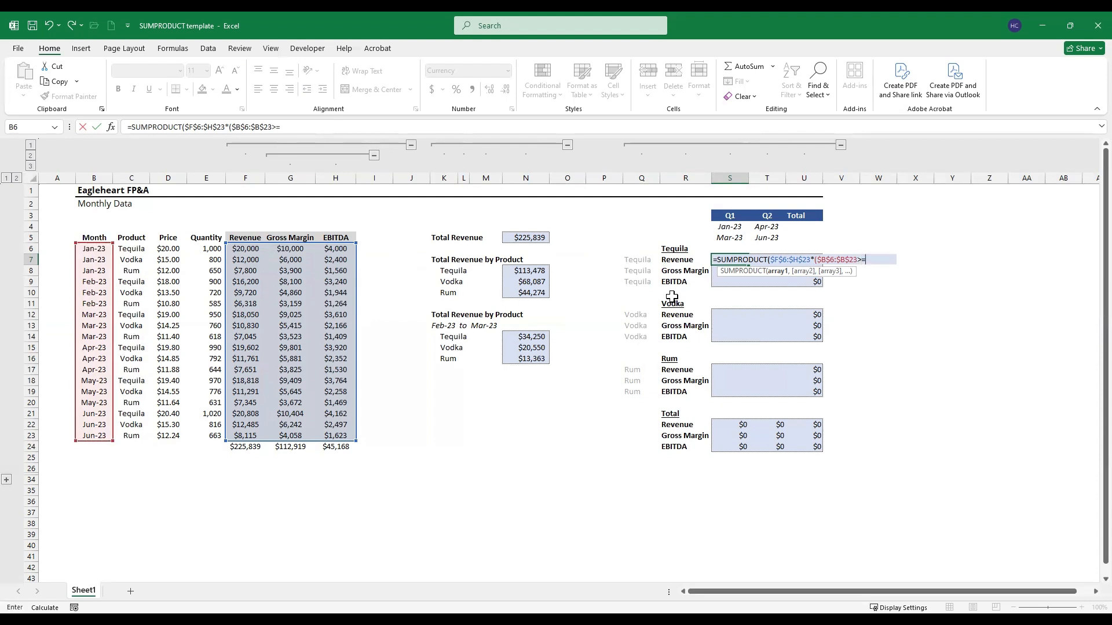
click(731, 227)
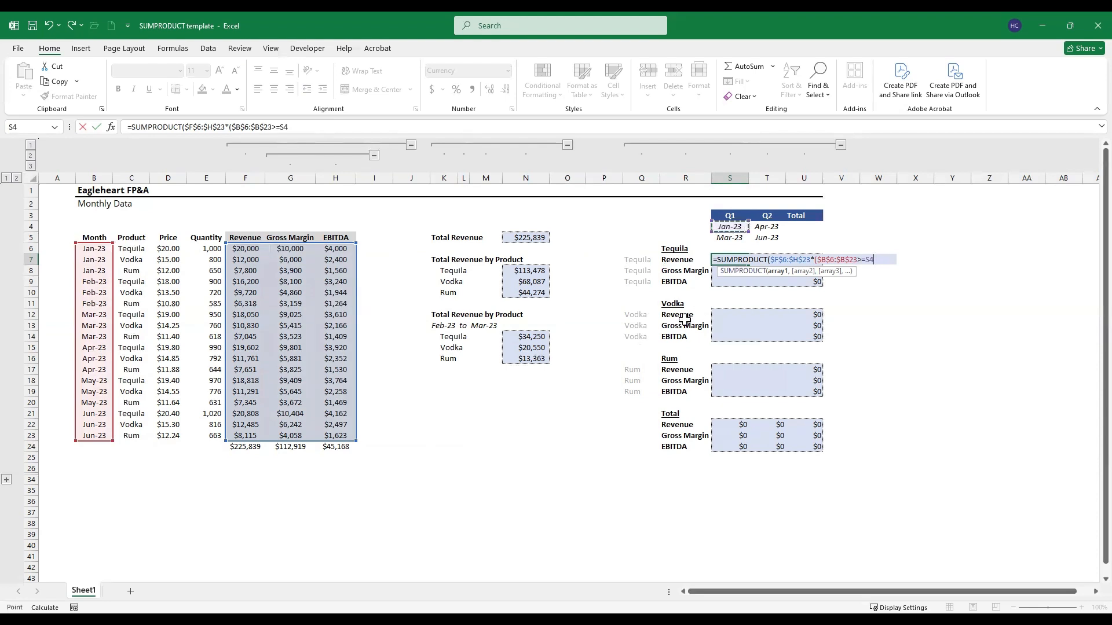
key(F4)
text())
Step: Multiply by a second opened condition on the absolute month range $B$6:$B$23
key(Left)
key(Left)
key(Left)
key(Left)
key(Left)
key(Left)
key(Left)
key(Left)
key(Left)
key(Left)
key(Left)
key(Left)
key(Left)
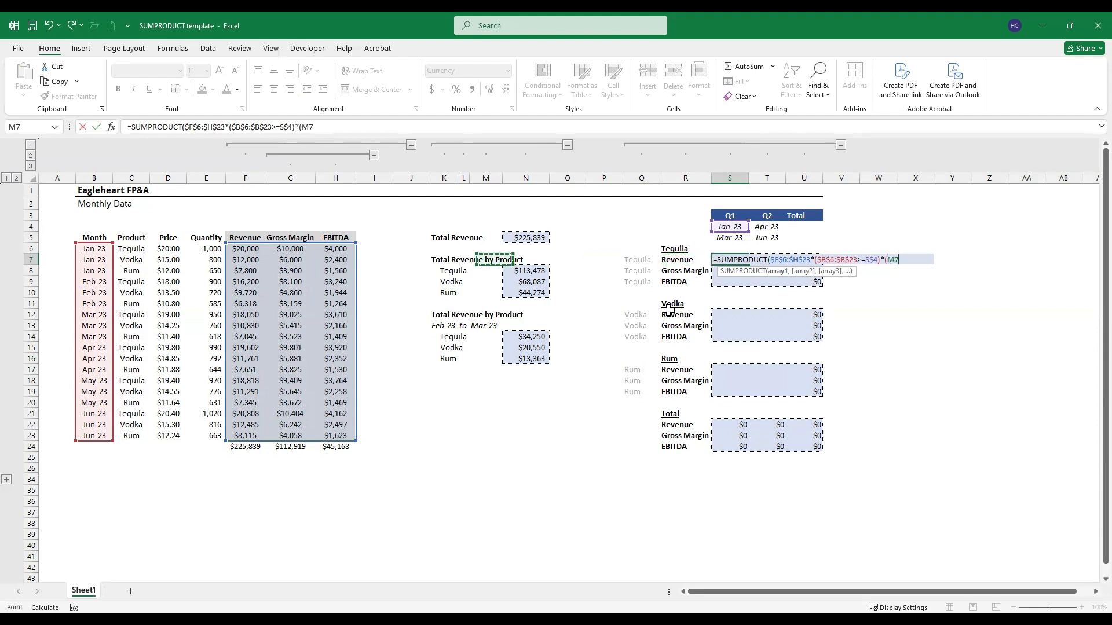
key(Left)
key(Left)
key(Left)
key(Left)
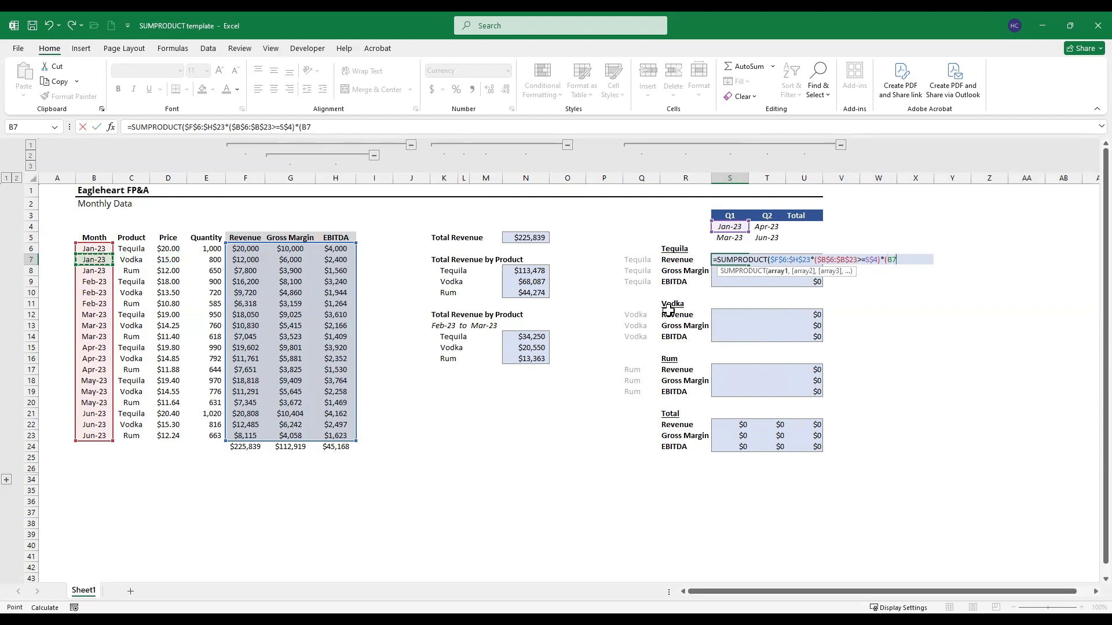
key(Up)
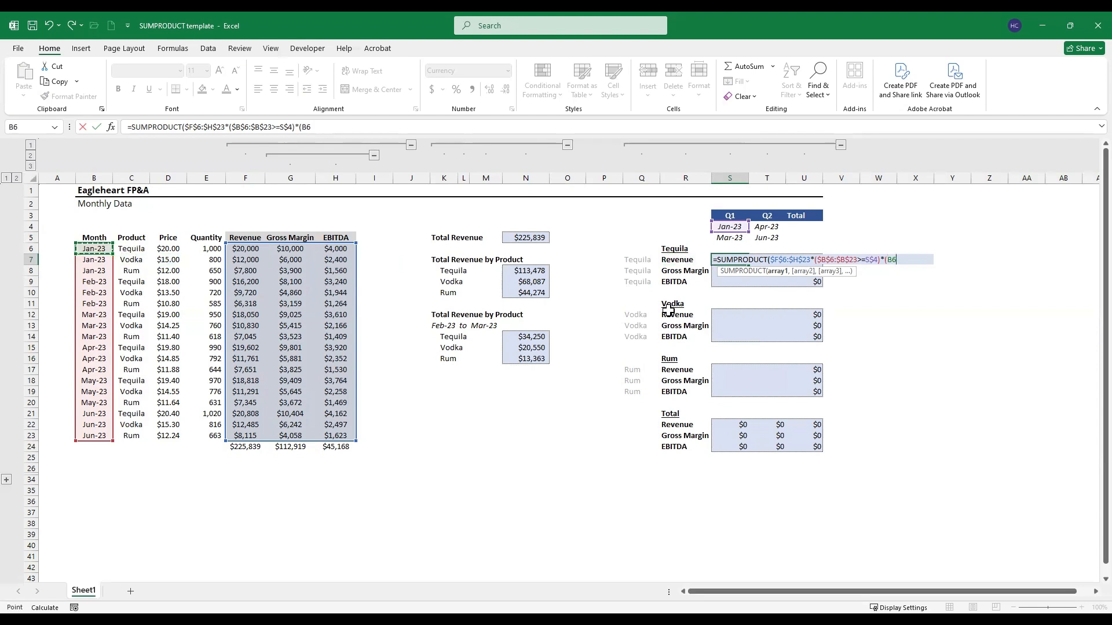
key(ctrl+shift+Down)
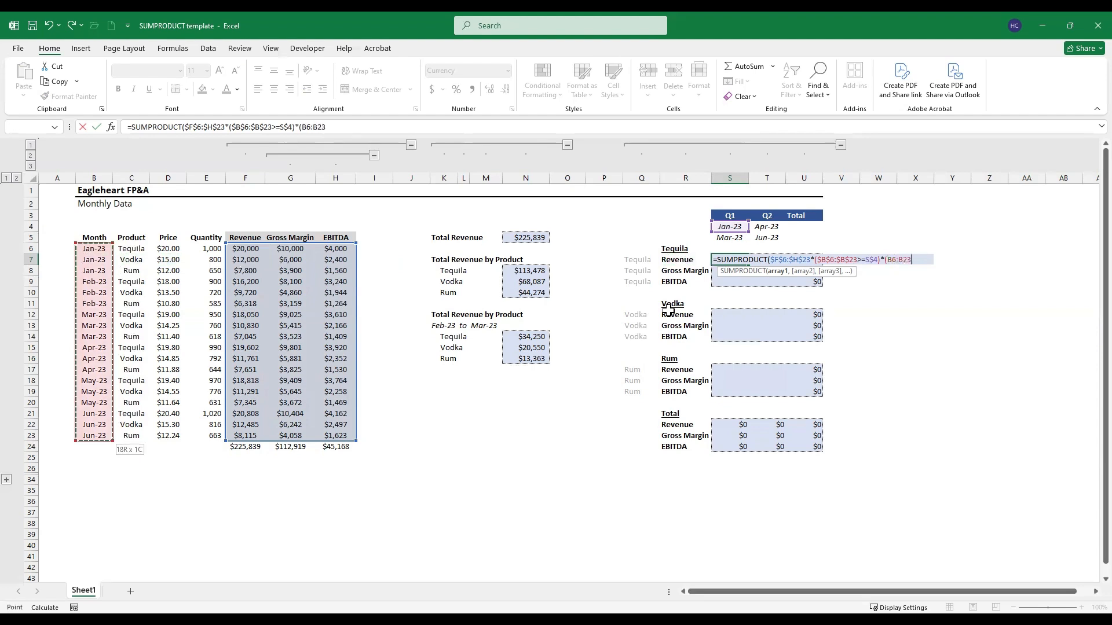
key(F4)
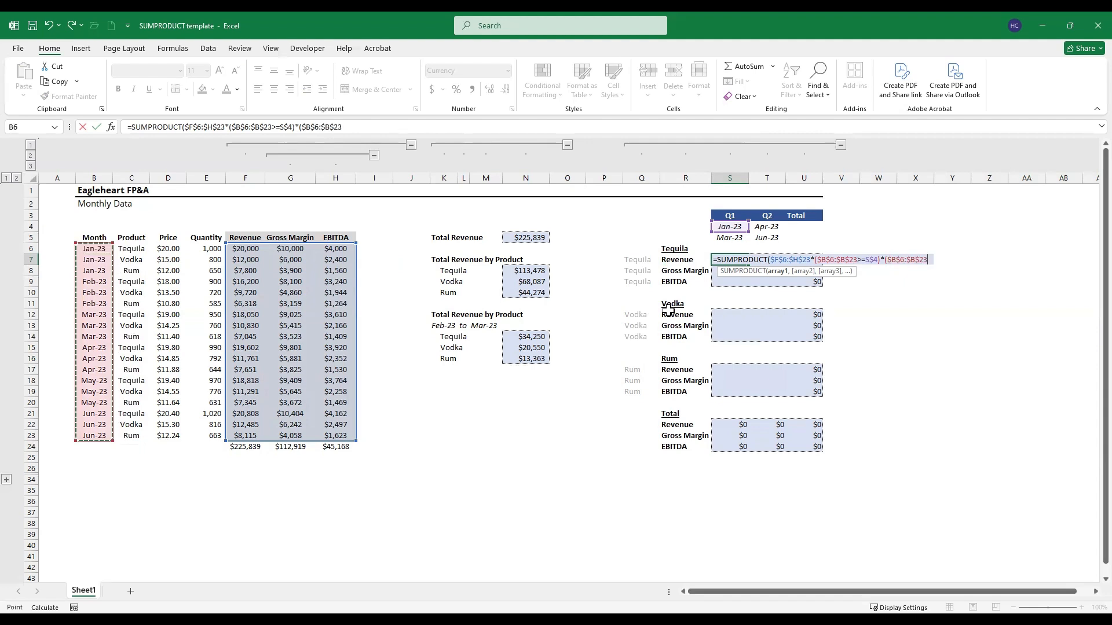
Step: Require months on or before the Q1 end date with <= and the row-locked reference S$5, then close the condition
text(<)
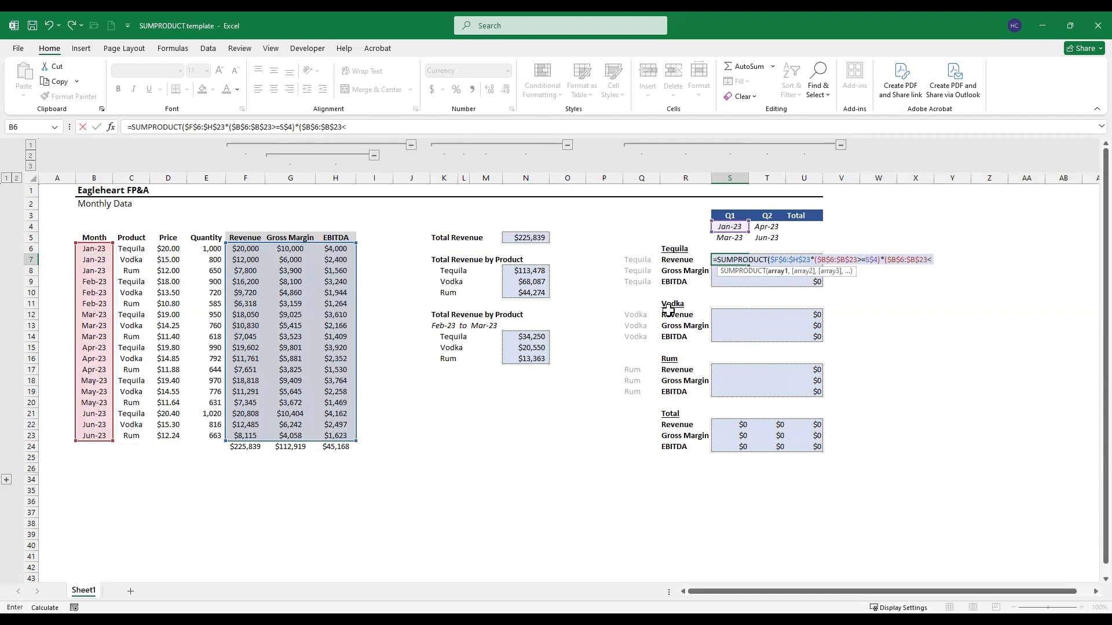
text(=)
click(732, 238)
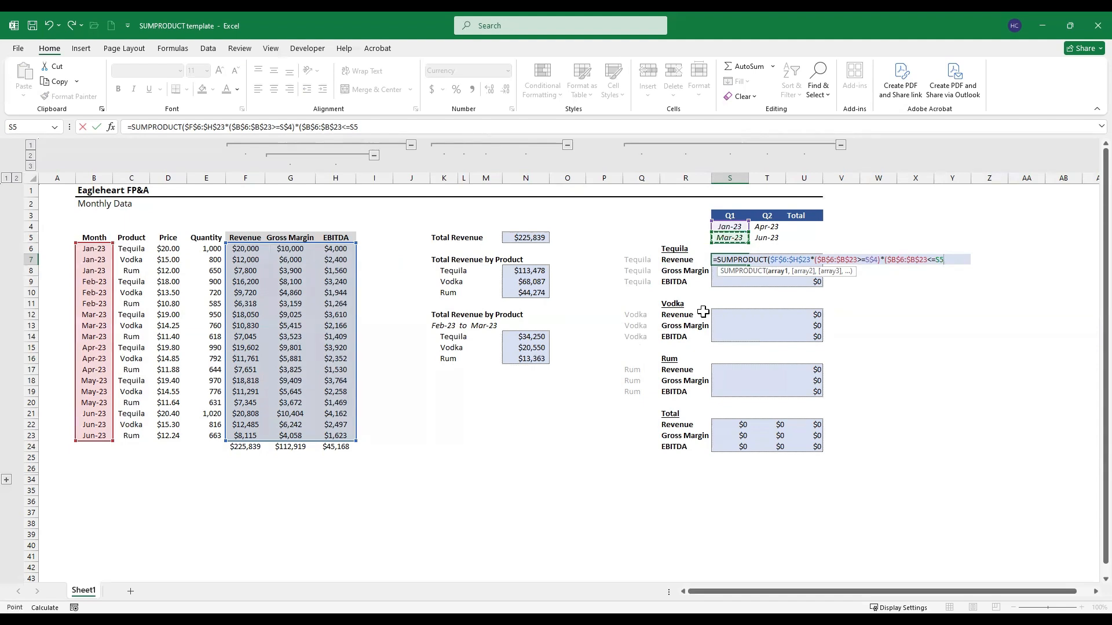
key(F4)
text()*()
Step: Multiply by a third opened condition on the absolute product range $C$6:$C$23
key(Left)
key(Left)
key(Left)
key(Left)
key(Left)
key(Left)
key(Left)
key(Left)
key(Left)
key(Left)
key(Left)
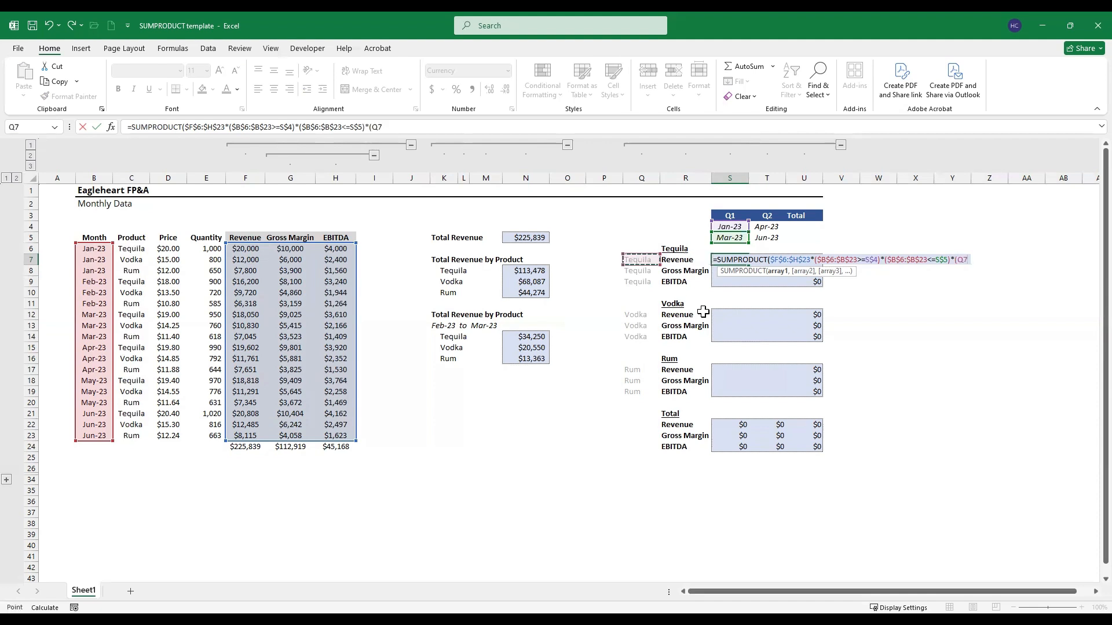
key(Left)
key(Left)
key(Left)
key(Left)
key(Left)
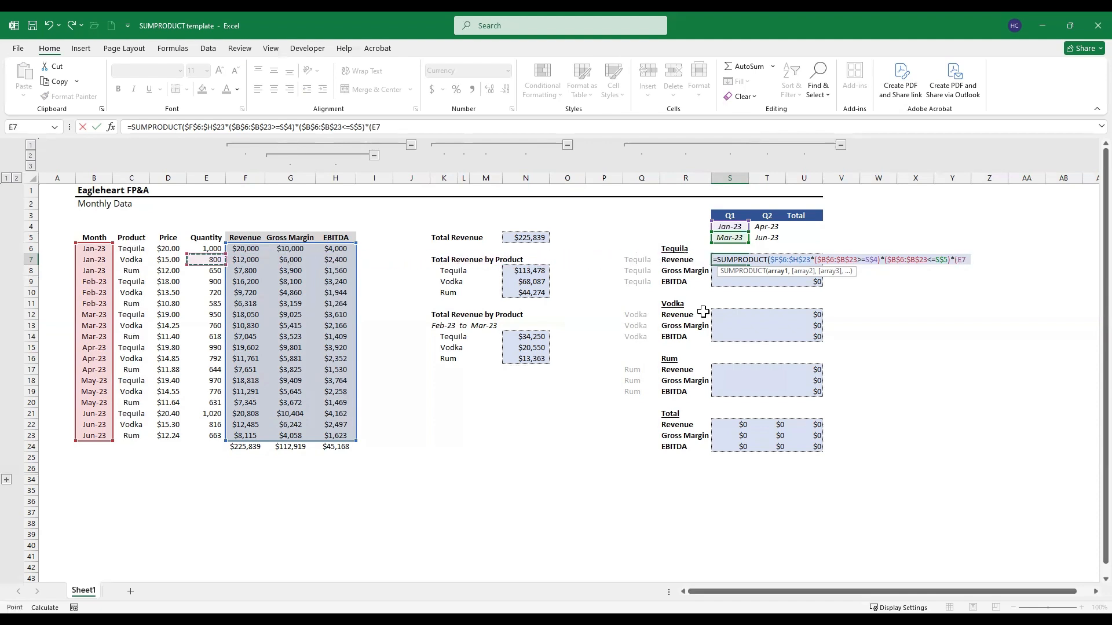
key(Up)
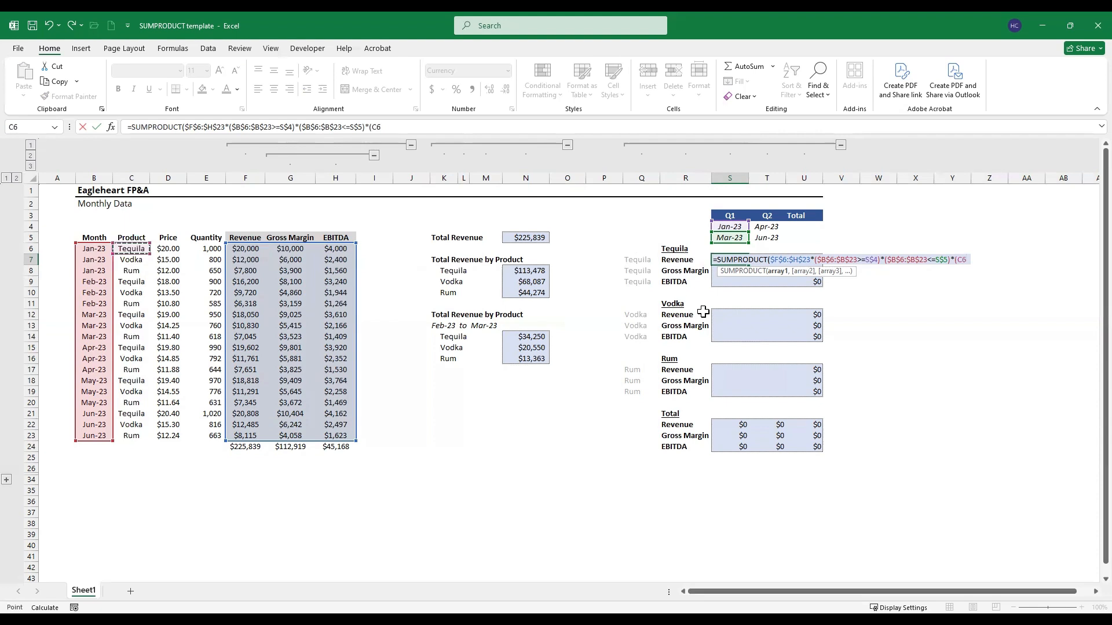
key(ctrl+shift+Down)
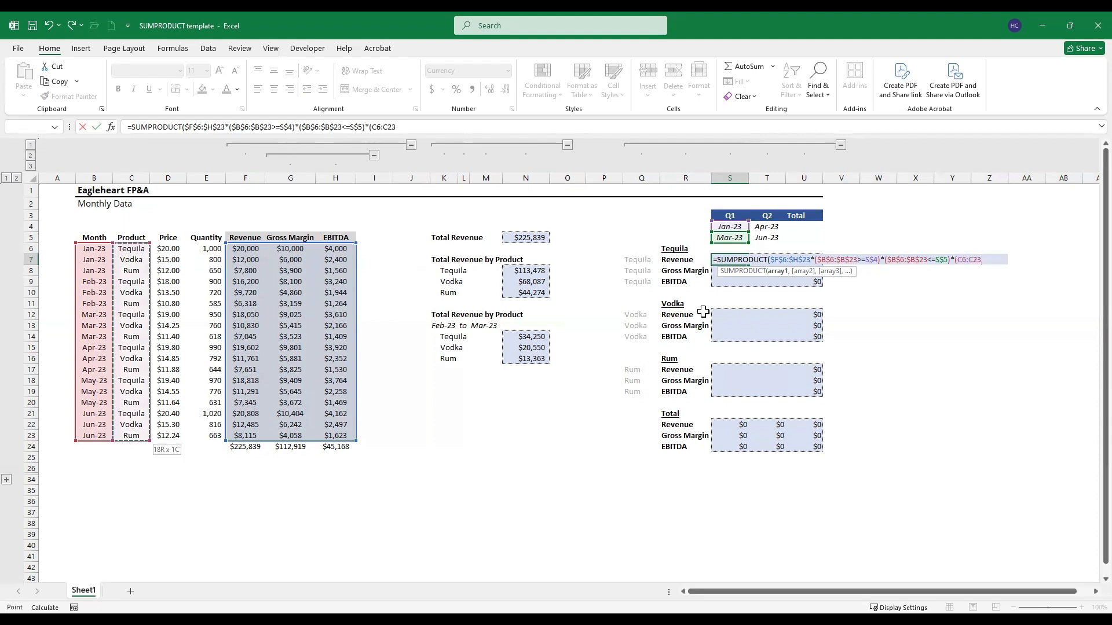
key(F4)
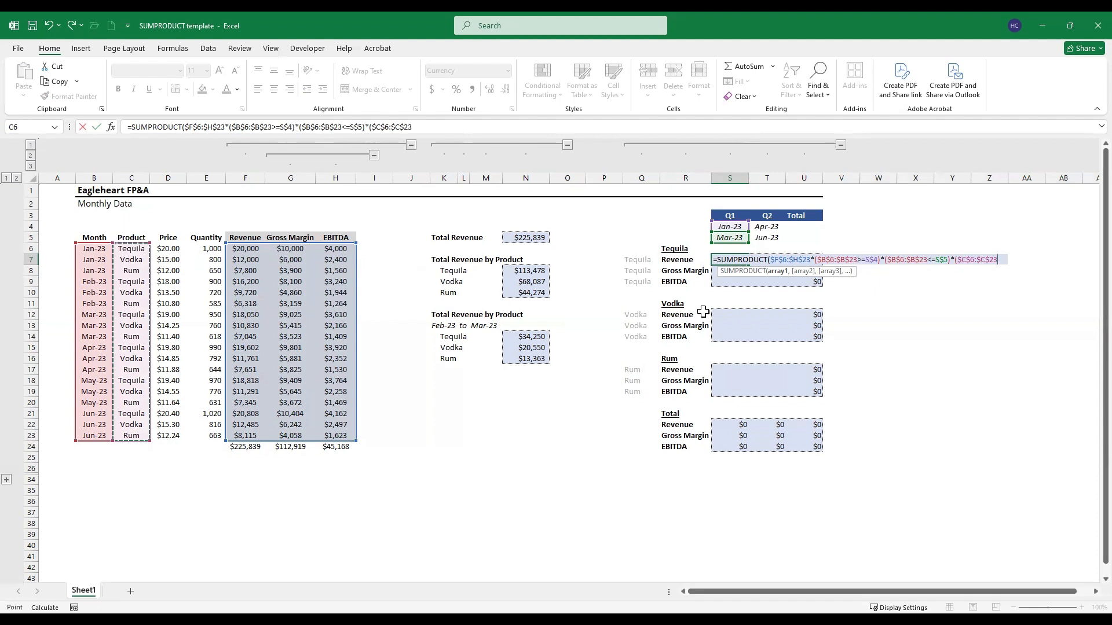
Step: Require the product to equal the Tequila helper label with the column-locked reference $Q7, then close the condition
text(=)
key(Left)
key(Left)
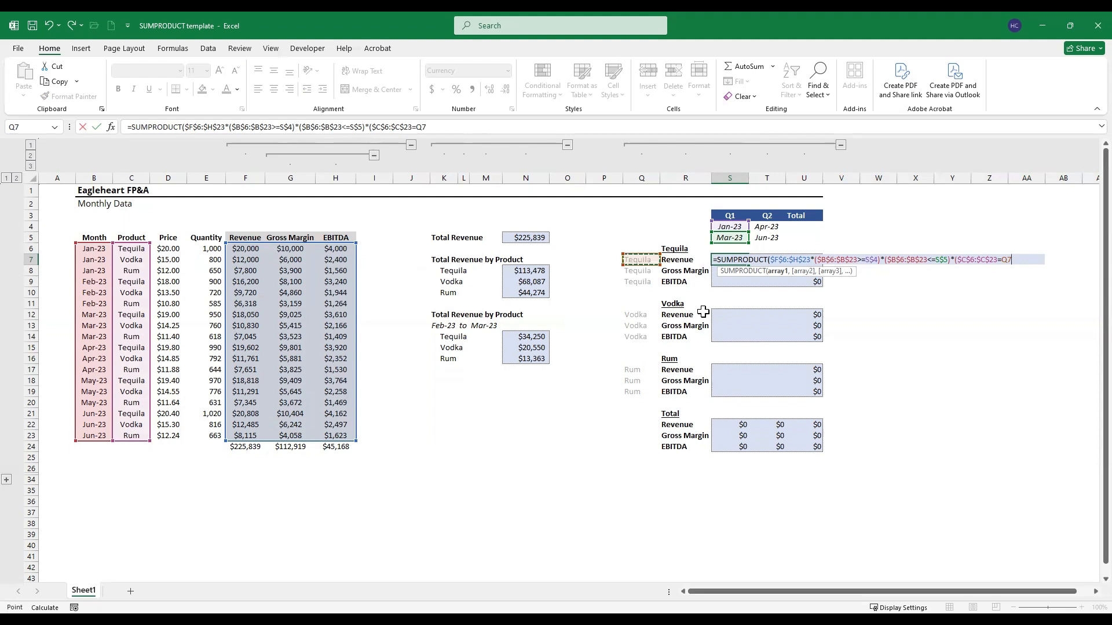
key(F4)
key(F4)
key(F4)
text()*()
Step: Multiply by a fourth opened condition on the absolute metric header range $F$5:$H$5
key(Left)
key(Left)
key(Left)
key(Left)
key(Left)
key(Left)
key(Left)
key(Left)
key(Left)
key(Left)
key(Left)
key(Up)
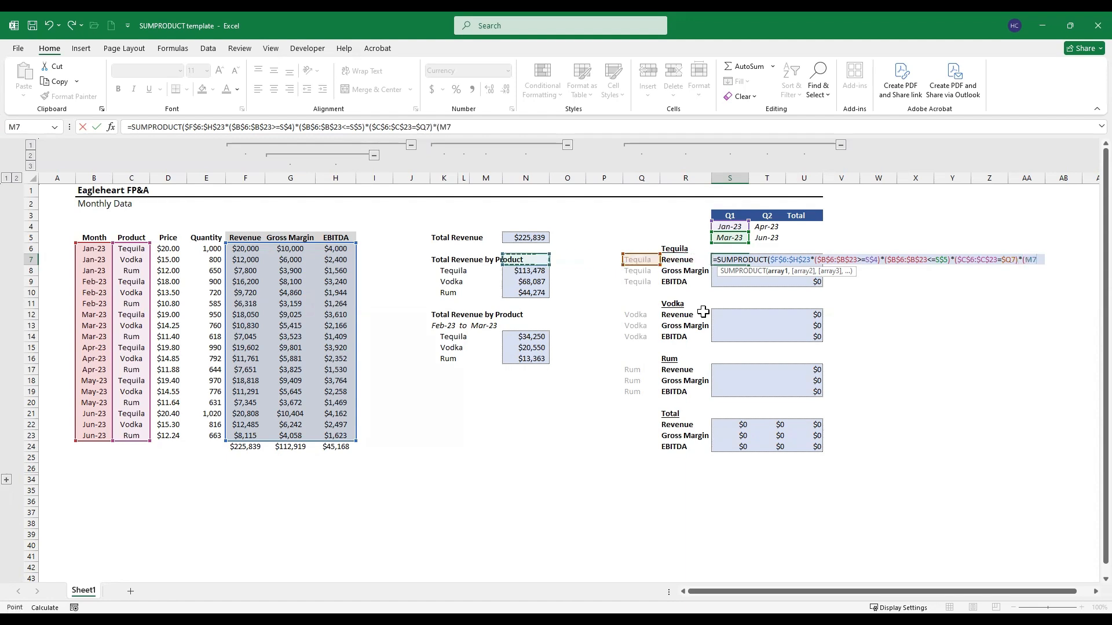
key(Up)
key(Left)
key(Left)
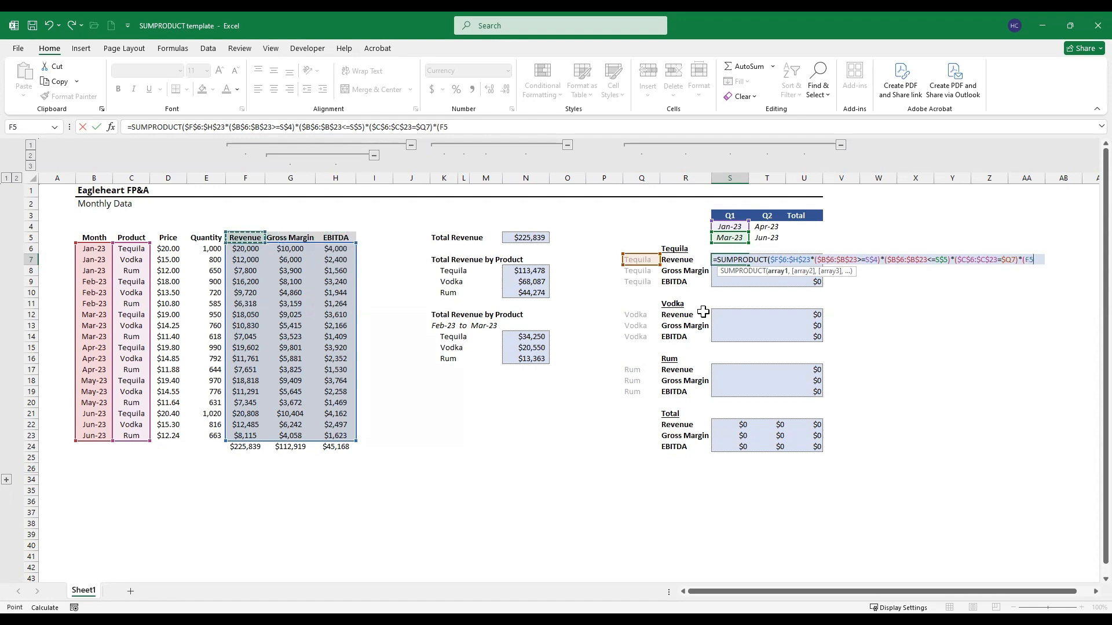
key(shift+Right)
key(shift+Right)
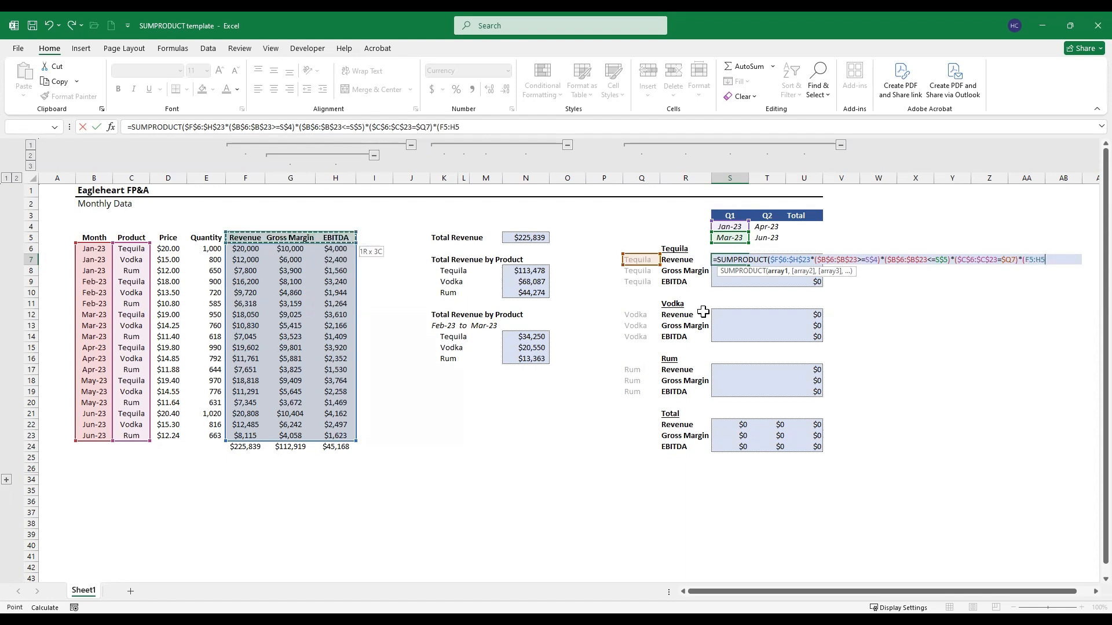
key(F4)
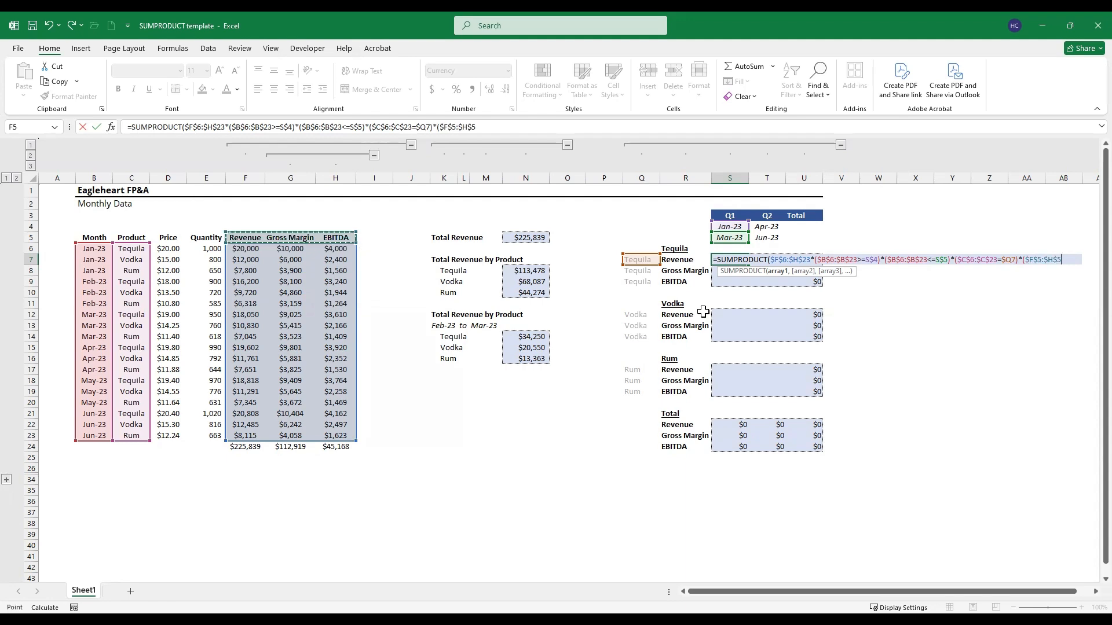
Step: Require the header to equal the Revenue label with the column-locked reference $R7, then close and enter the SUMPRODUCT formula
text(=)
key(Left)
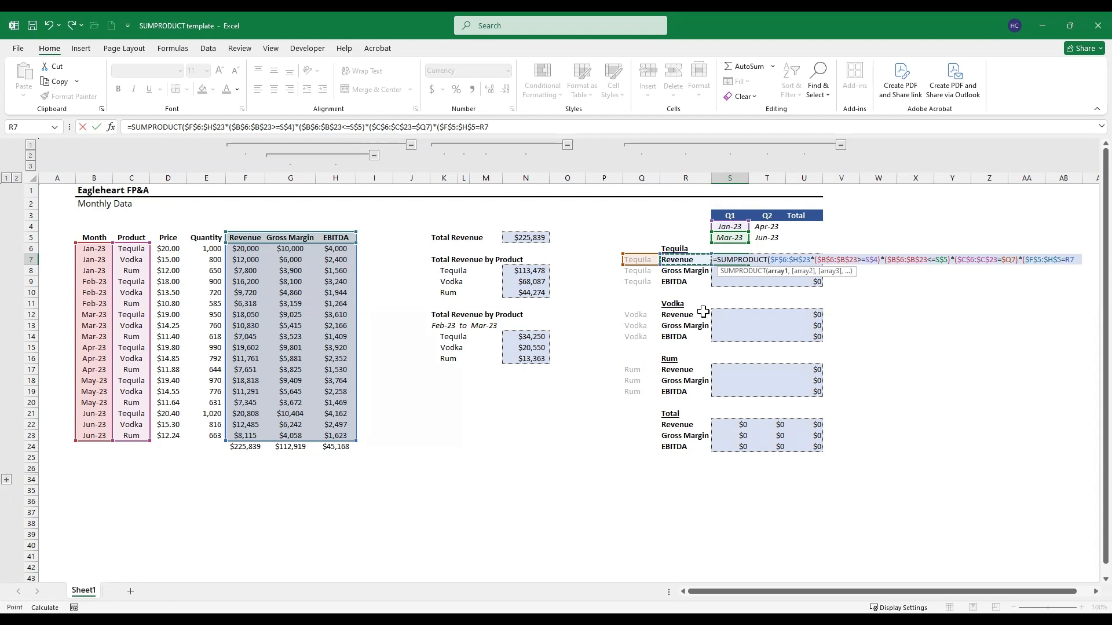
key(F4)
key(F4)
key(F4)
text()))
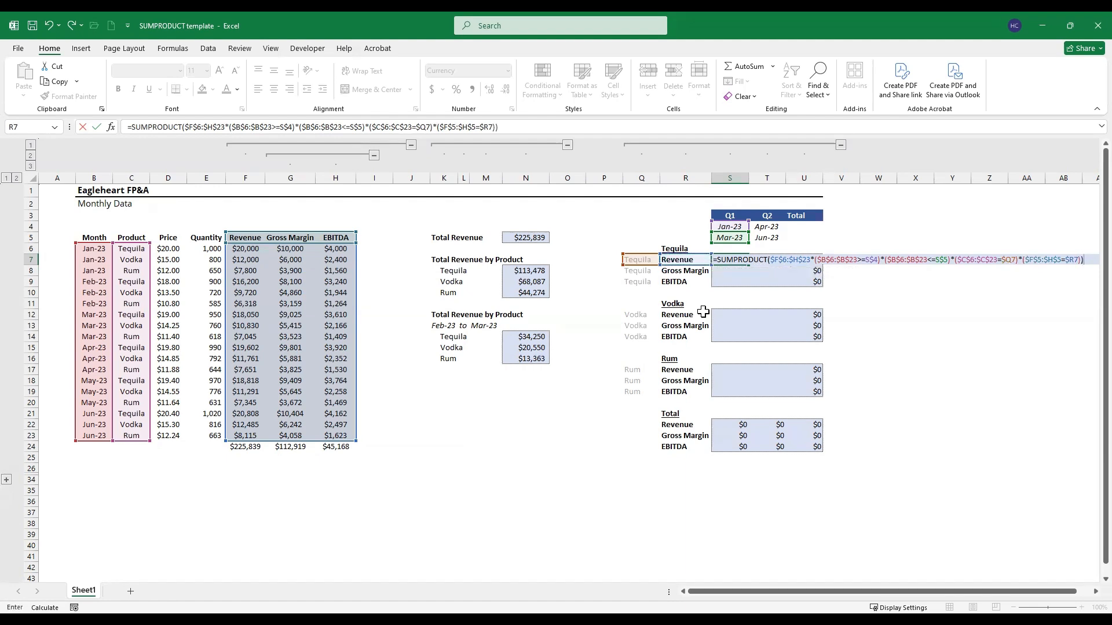
key(Return)
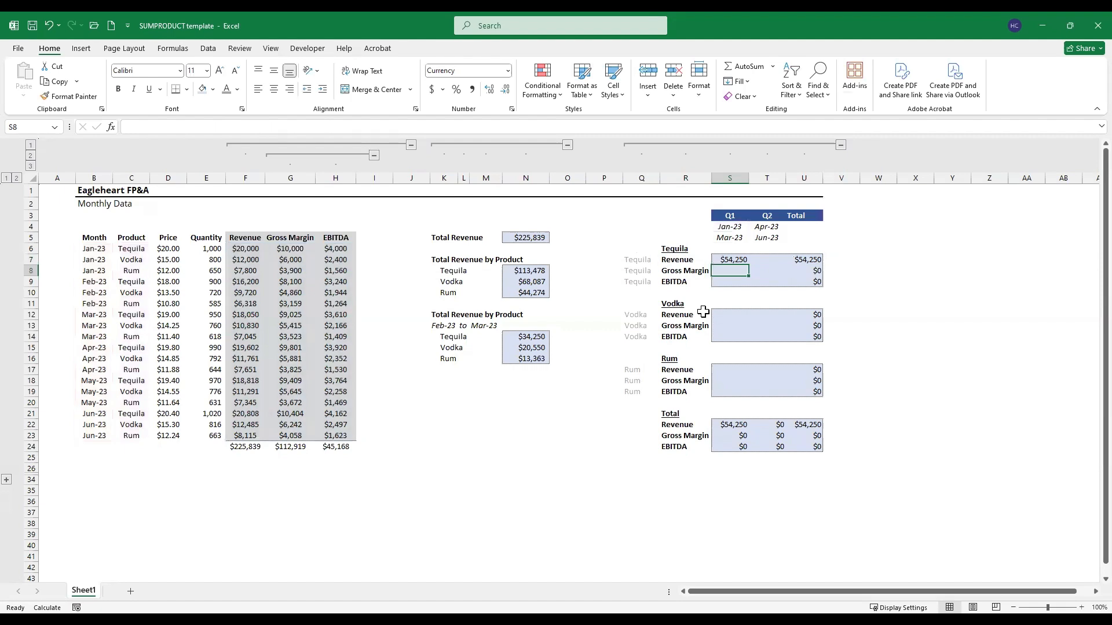
Step: Copy the Tequila Q1 revenue formula and paste it as formulas only across Tequila's Q1 and Q2 revenue, gross margin and EBITDA cells
key(Up)
key(F2)
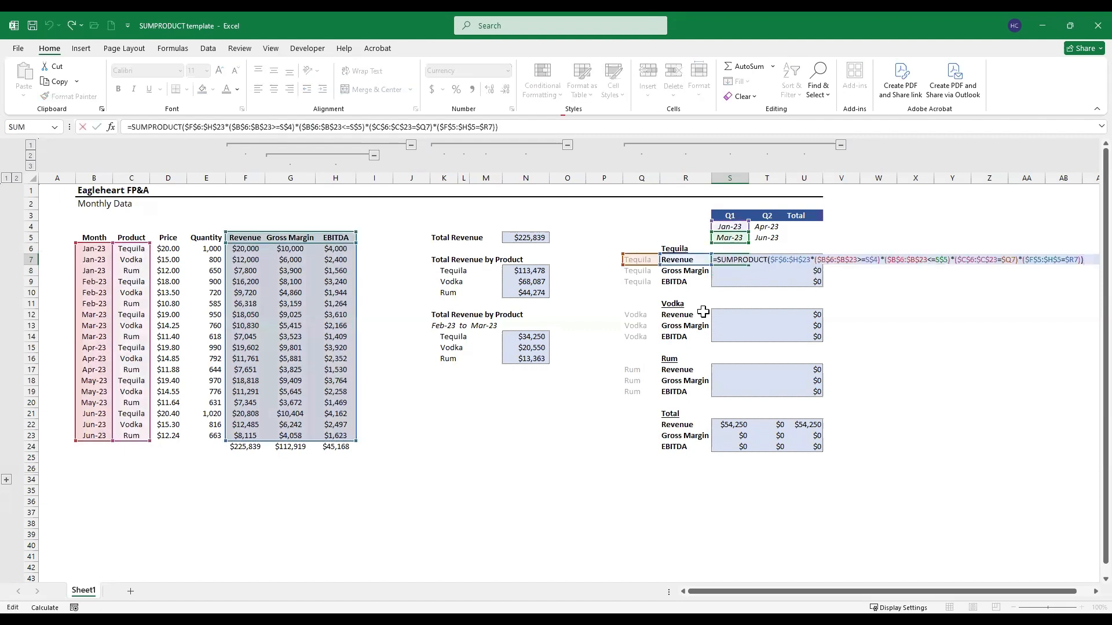
key(Escape)
key(ctrl+c)
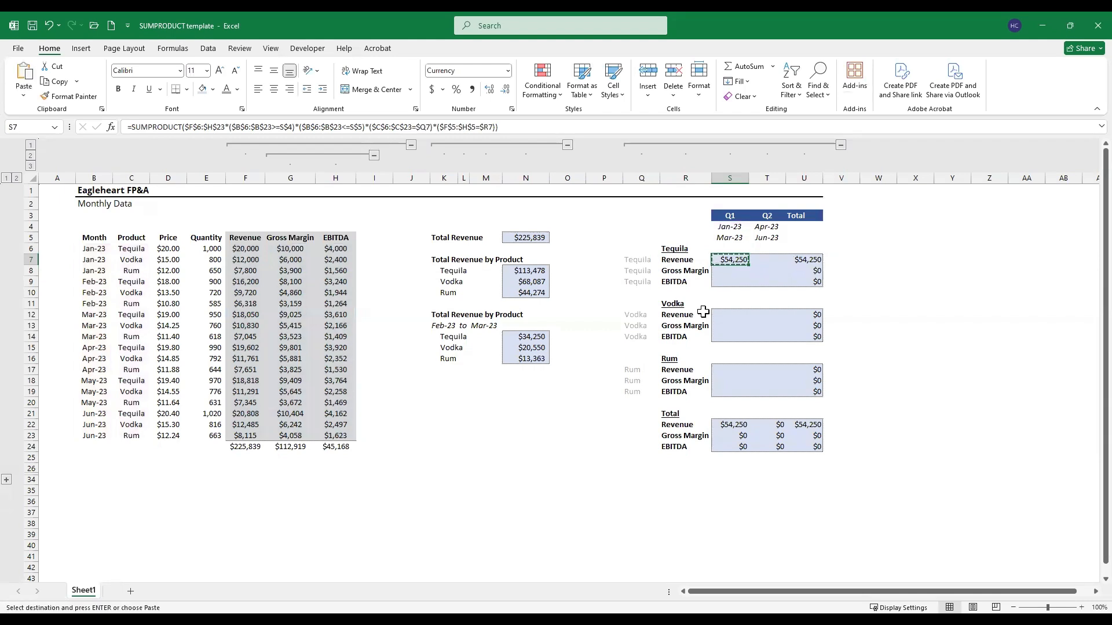
key(shift+Right)
key(shift+Down)
key(shift+Down)
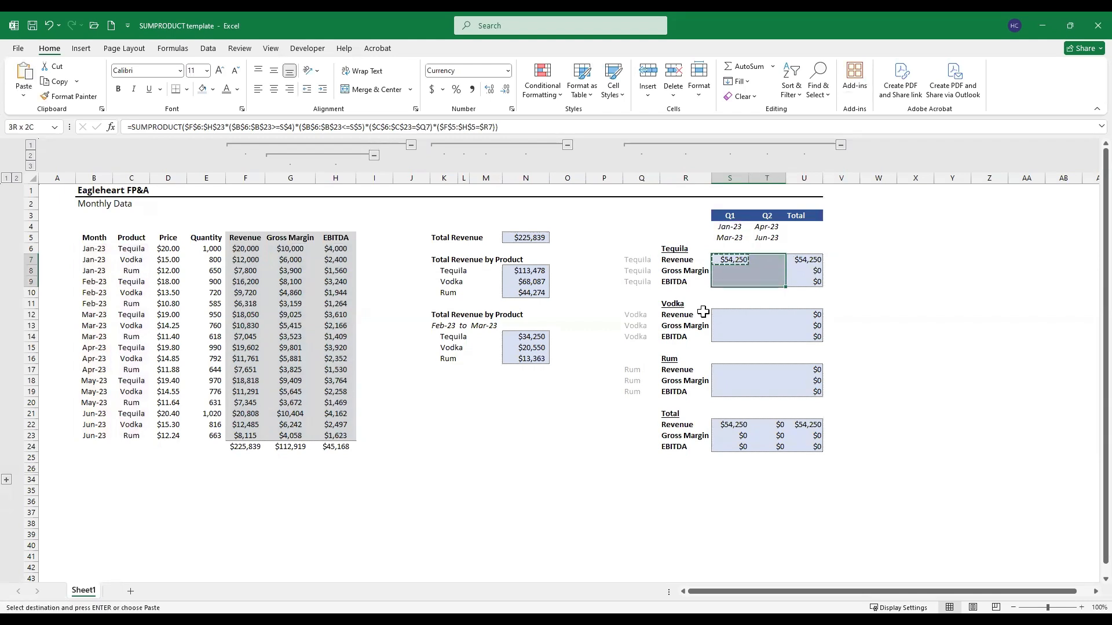
key(ctrl+alt+v)
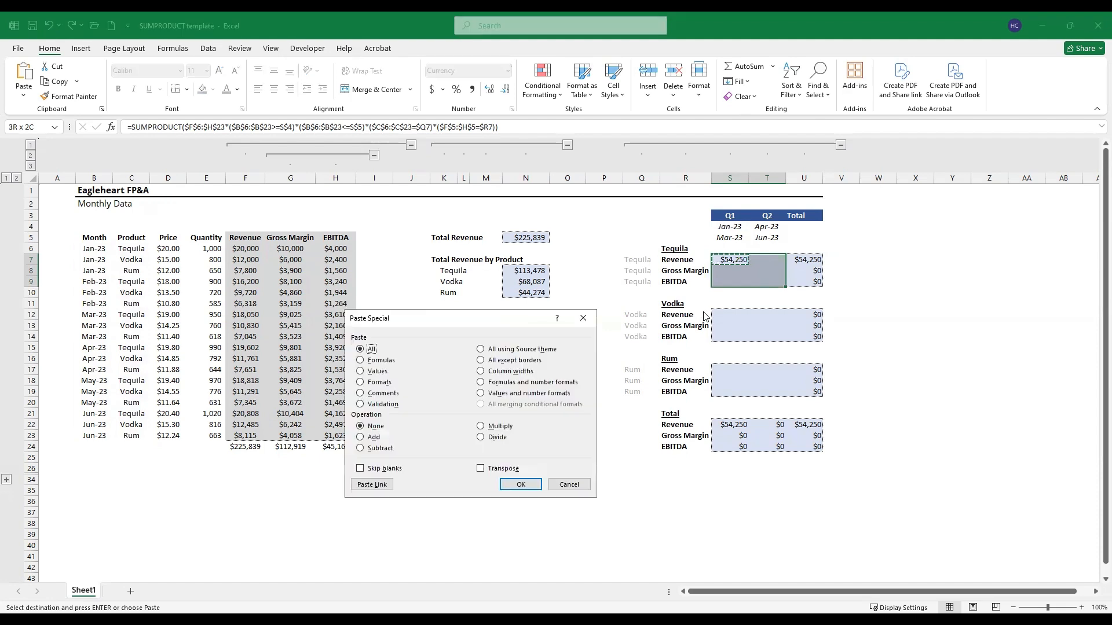
key(f)
key(Return)
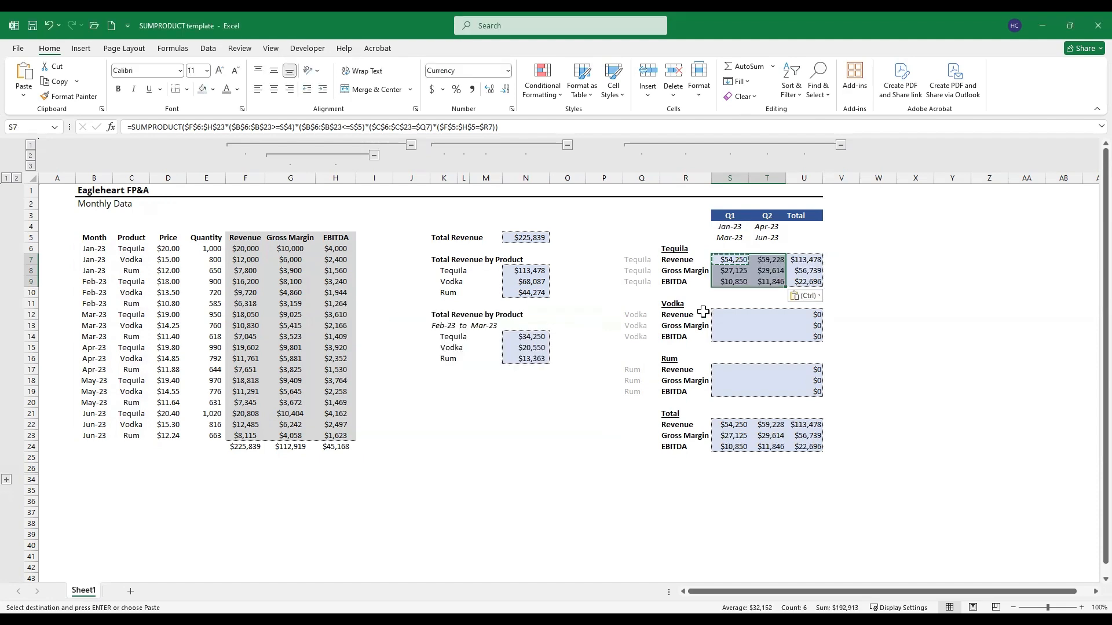
key(Escape)
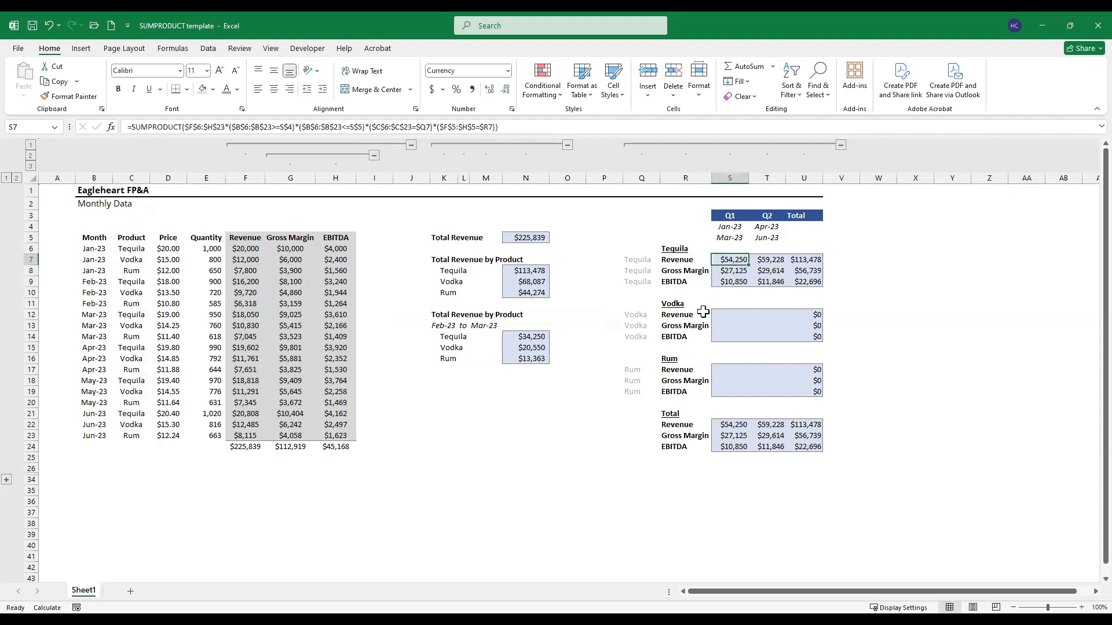
Step: Copy the Tequila block of Q1 and Q2 formulas into the Vodka block
key(shift+Right)
key(shift+Down)
key(shift+Down)
key(ctrl+c)
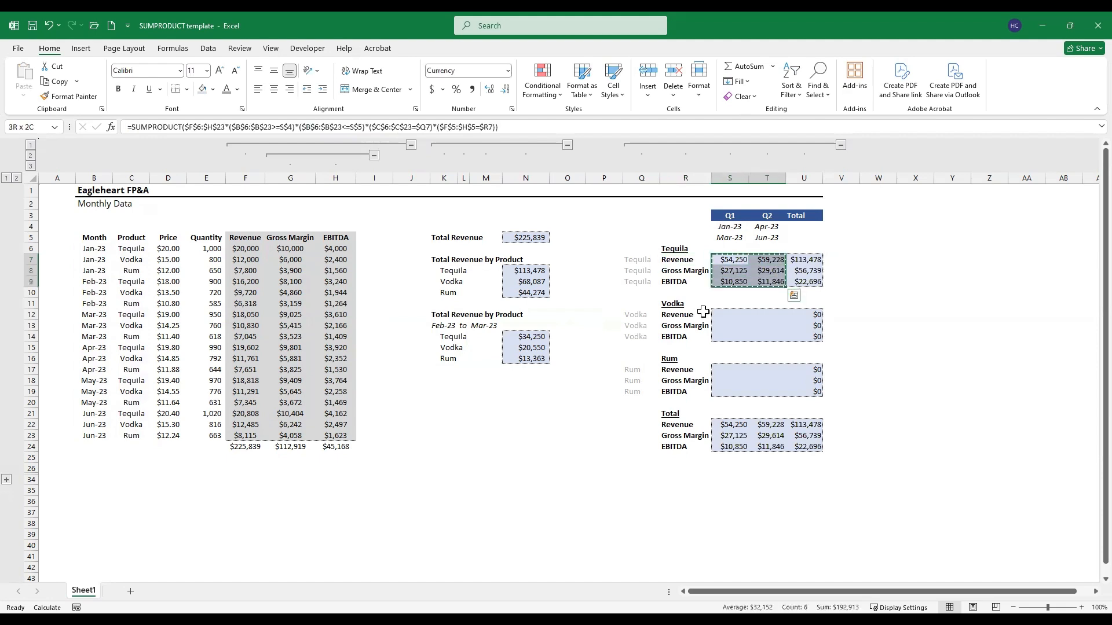
key(Down)
key(Down)
key(Down)
key(Down)
key(Down)
key(ctrl+v)
Step: Paste the same copied block of formulas into the Rum block's Q1 and Q2 cells
key(Down)
key(Down)
key(Down)
key(Down)
key(Down)
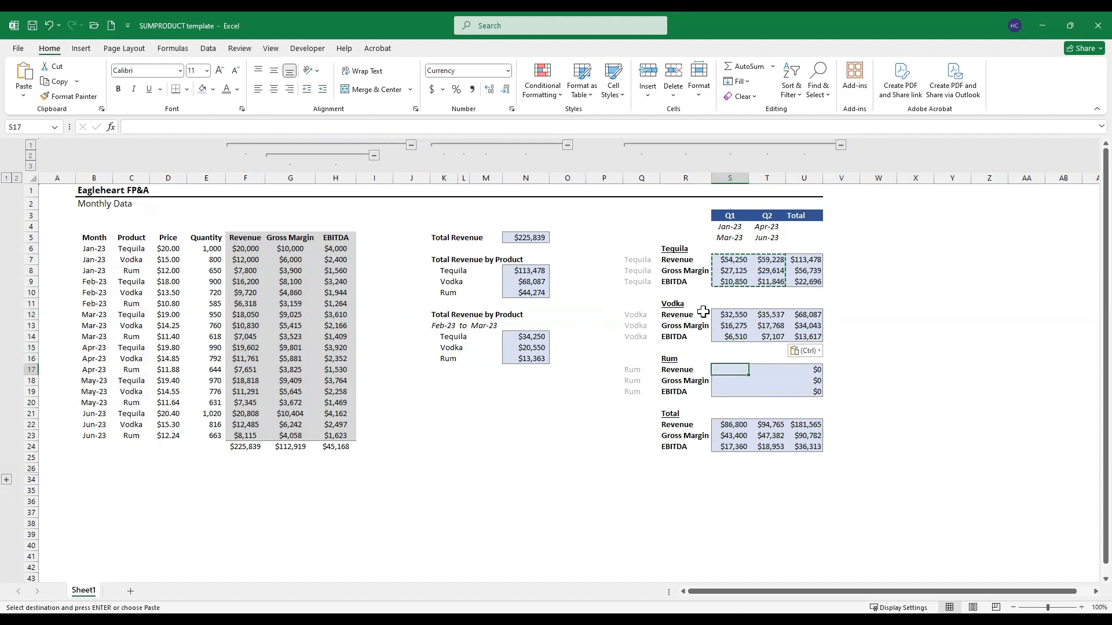
key(ctrl+v)
key(Escape)
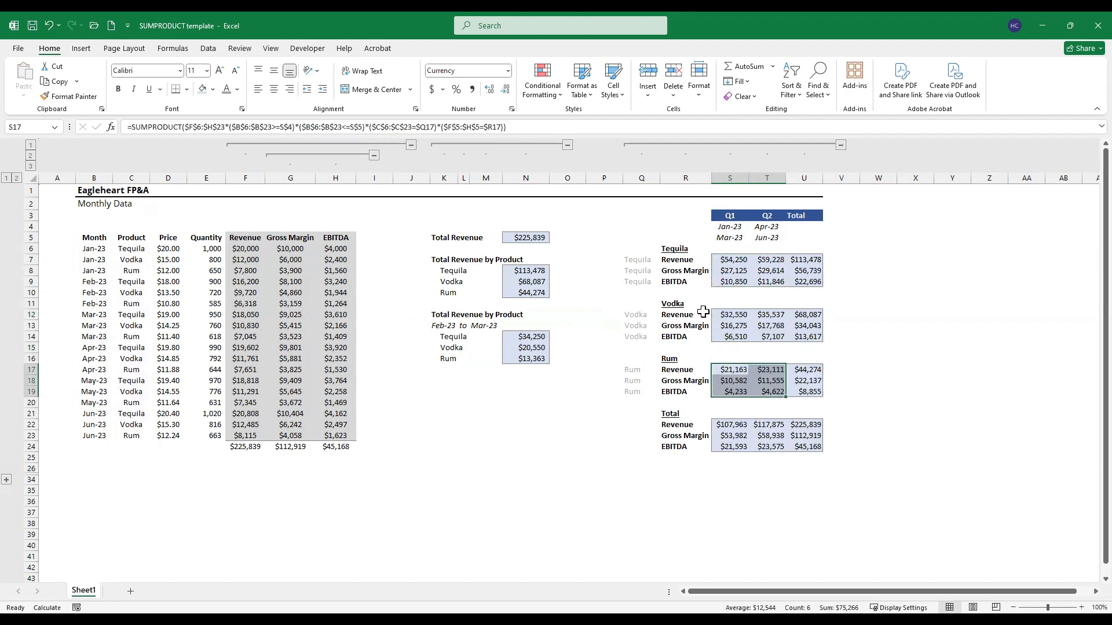
Step: Compare the summary's overall revenue, gross margin and EBITDA totals with the column totals beneath the monthly data
key(Right)
key(Down)
key(Down)
key(Down)
key(Down)
key(Down)
key(Right)
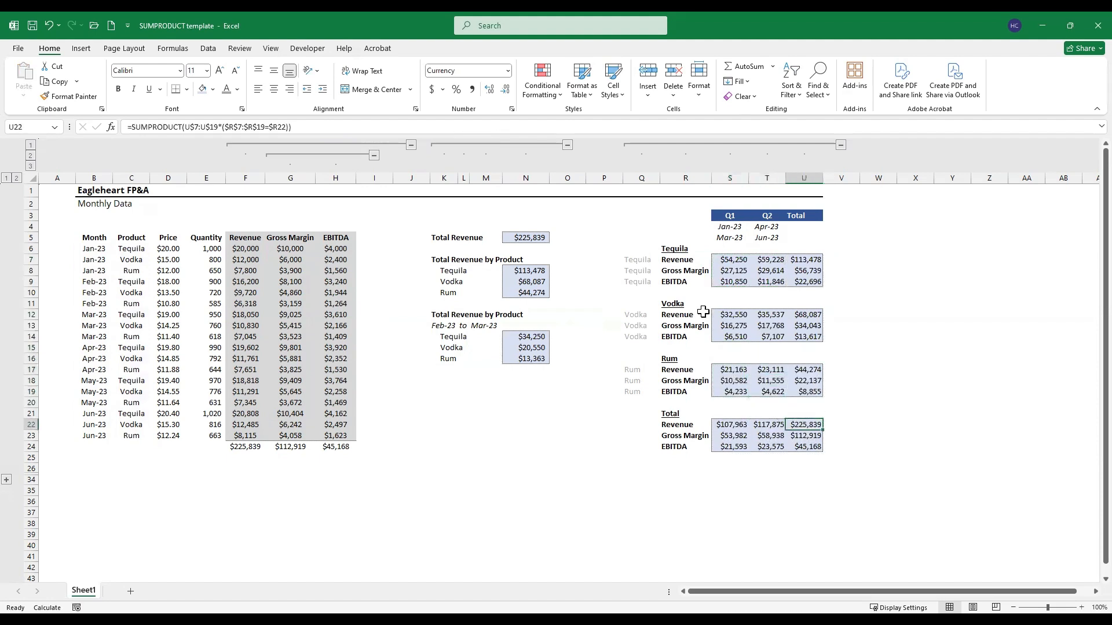
key(shift+Down)
key(shift+Down)
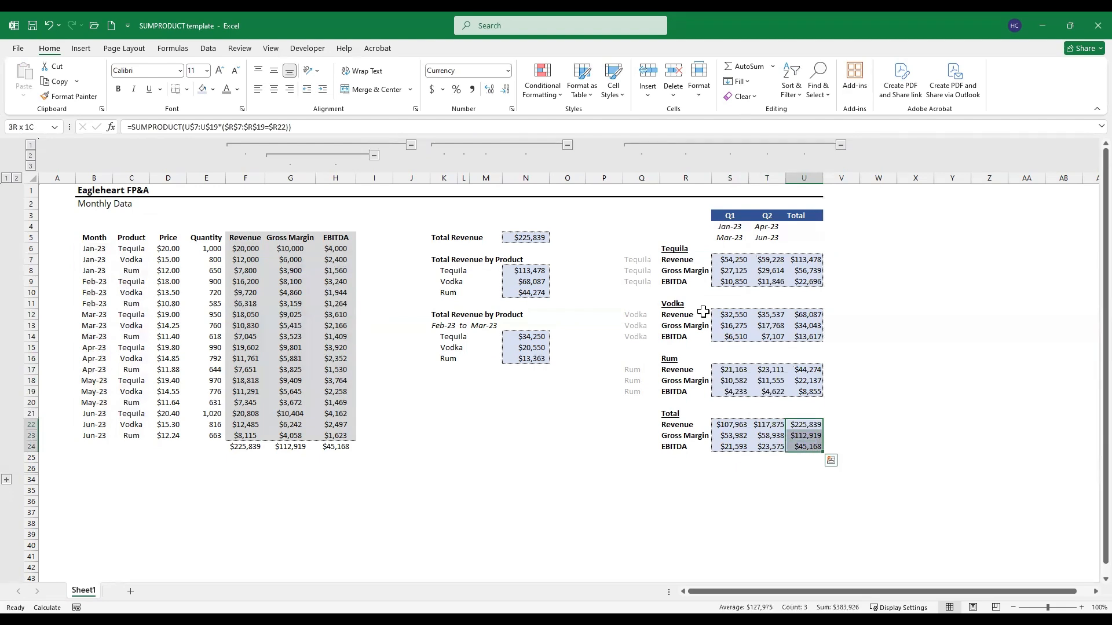
key(Left)
key(Left)
key(Left)
key(Left)
key(Down)
key(Down)
key(Left)
key(Left)
key(Left)
key(Left)
key(Left)
key(Left)
key(Left)
key(Left)
key(Left)
key(Left)
key(Left)
key(shift+Right)
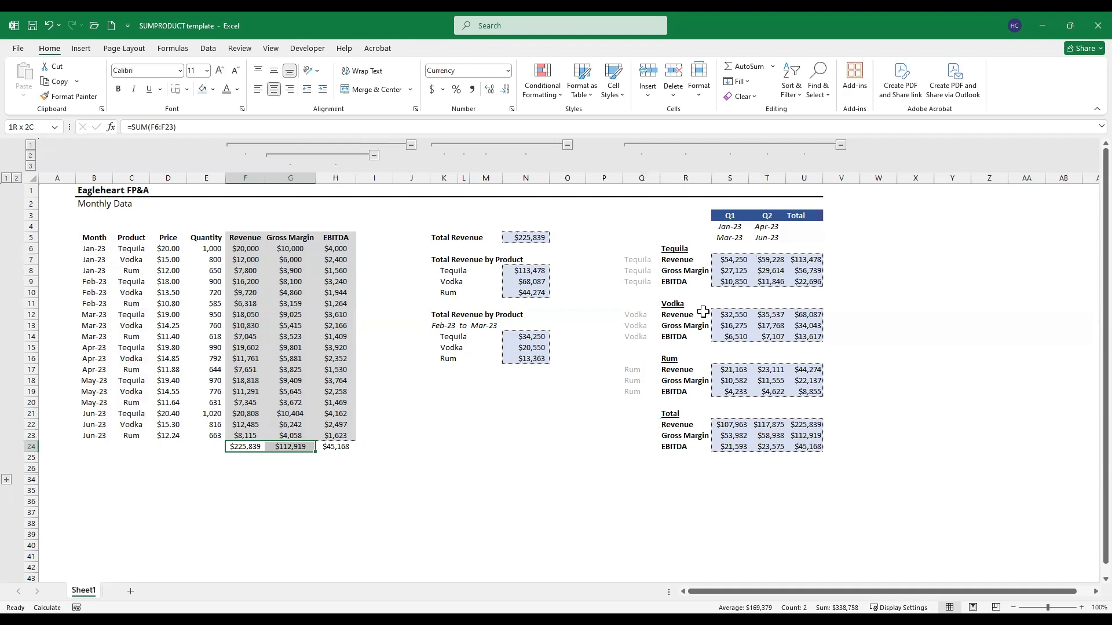
key(shift+Right)
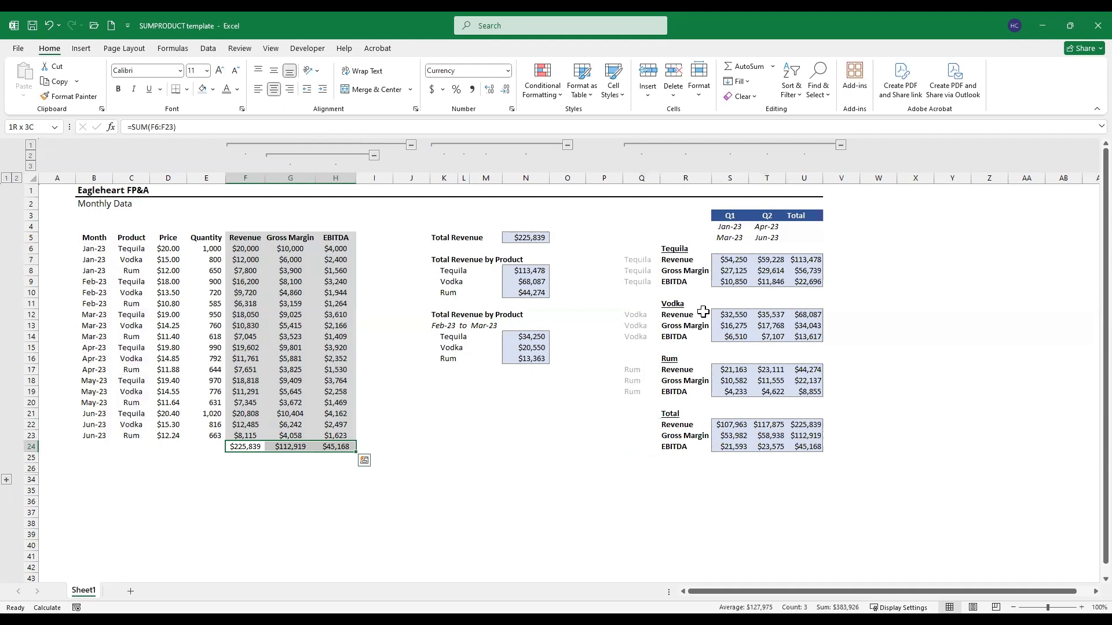
Step: Review the grey product helper labels in column Q beside the Vodka and Tequila blocks
key(Up)
key(Up)
key(Up)
key(Right)
key(Right)
key(Right)
key(Right)
key(Right)
key(Right)
key(Right)
key(Right)
key(Right)
key(Right)
key(Right)
key(Up)
key(Up)
key(Up)
key(Up)
key(Up)
key(Up)
key(Up)
key(Up)
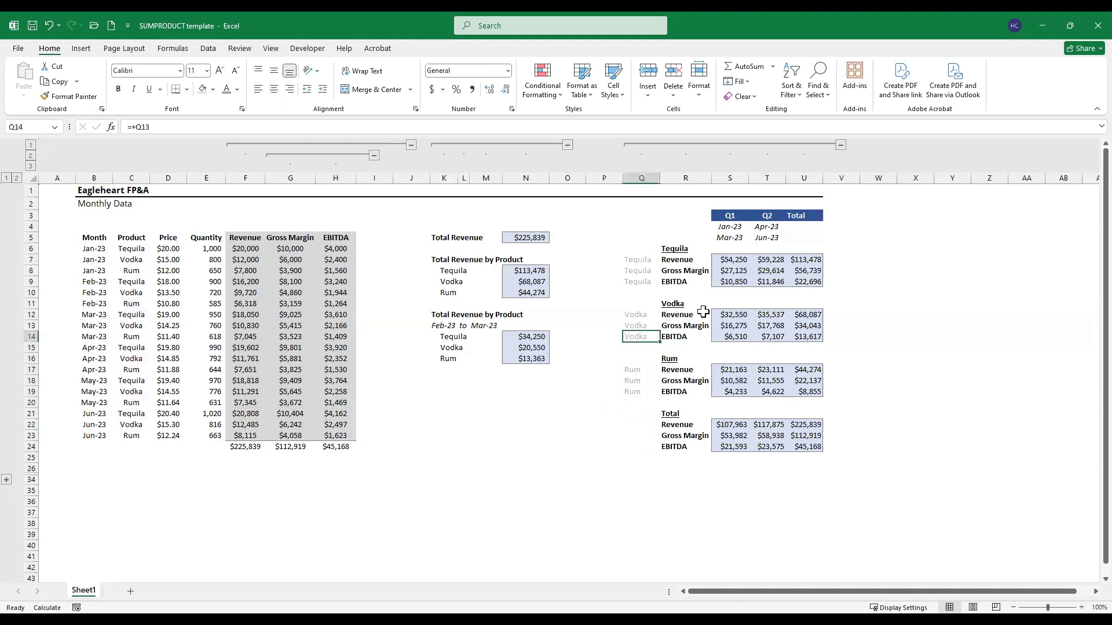
key(Up)
key(Right)
key(Right)
key(Up)
key(Up)
key(Up)
key(Up)
key(Left)
key(Left)
key(Left)
key(Right)
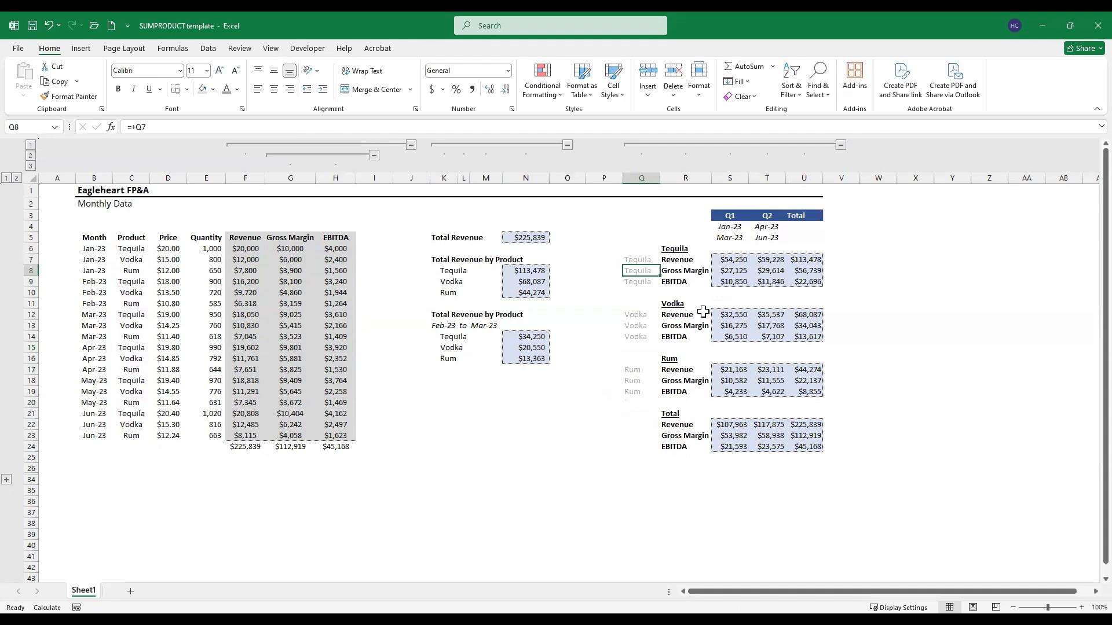
Step: Group column Q with the product helper labels and collapse the group to hide it
key(ctrl+space)
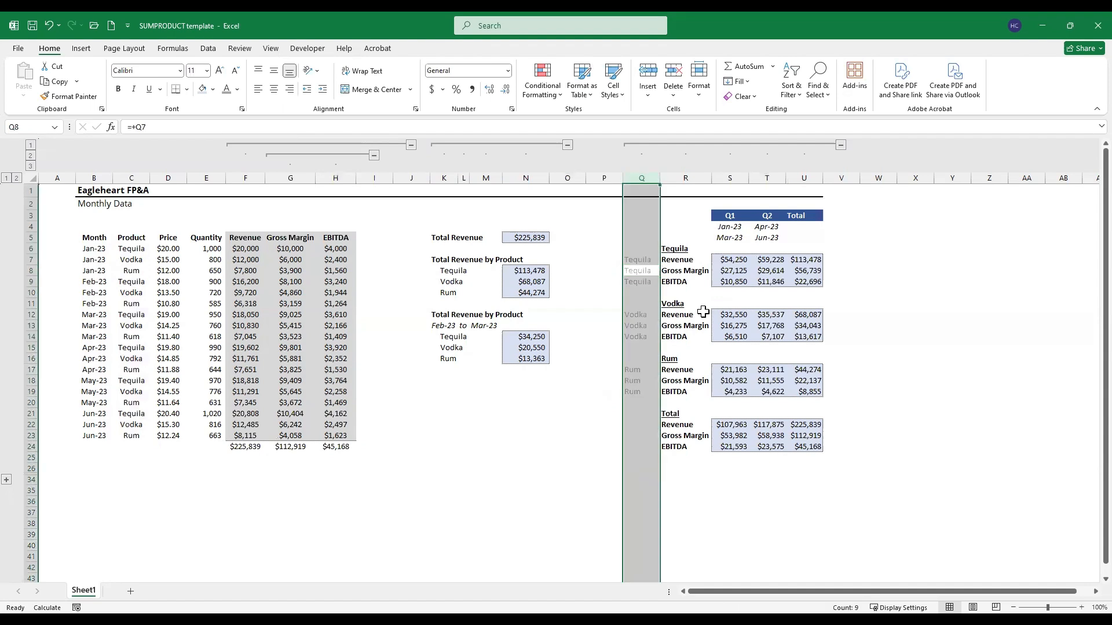
key(alt+shift+Right)
click(654, 156)
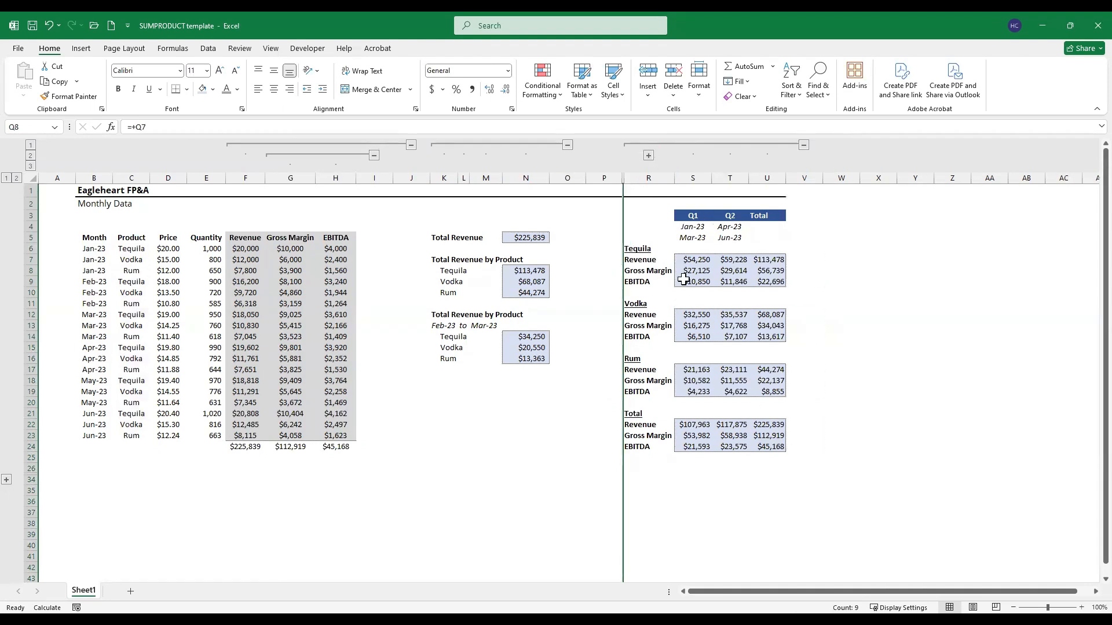
Step: Expand the collapsed rows 27 to 33 below the summary and select the revenue cell for SUMPRODUCT using + ("OR")
click(682, 258)
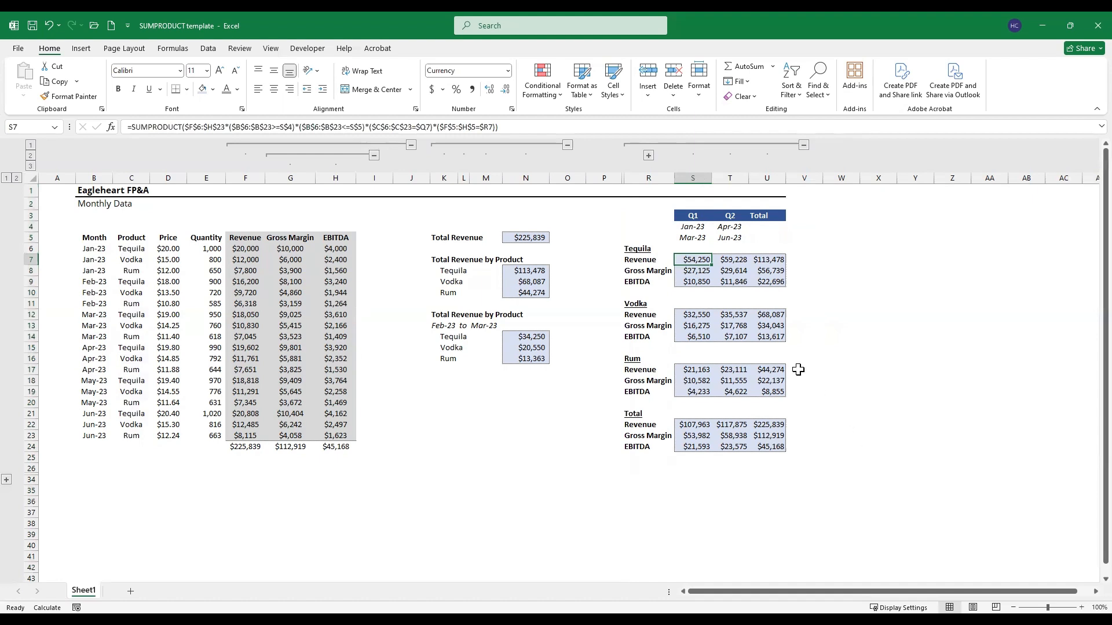
click(7, 481)
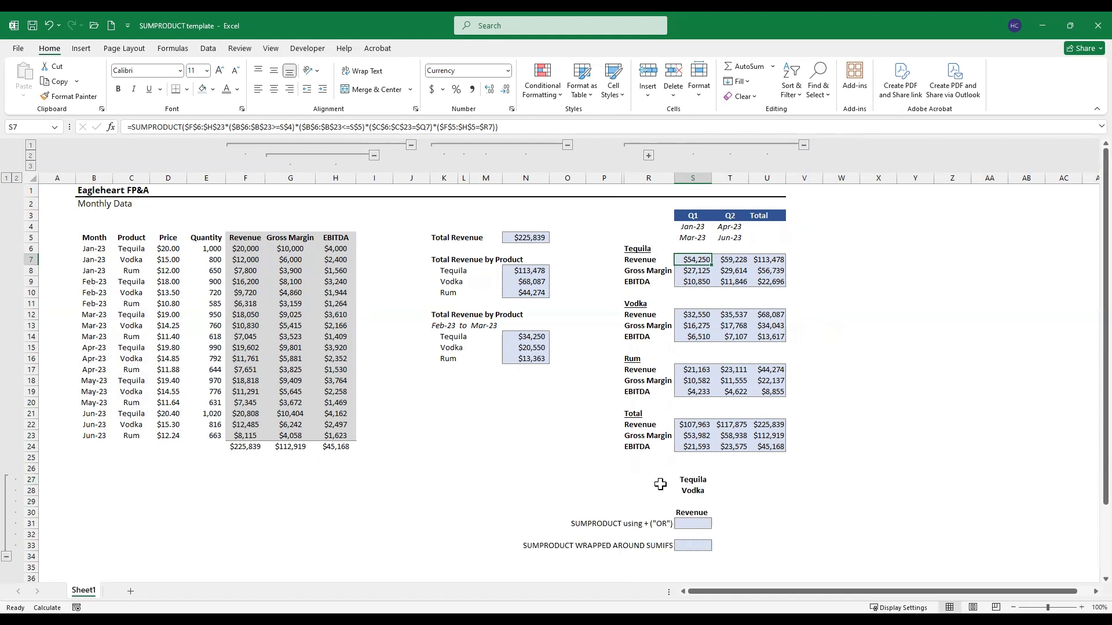
click(698, 523)
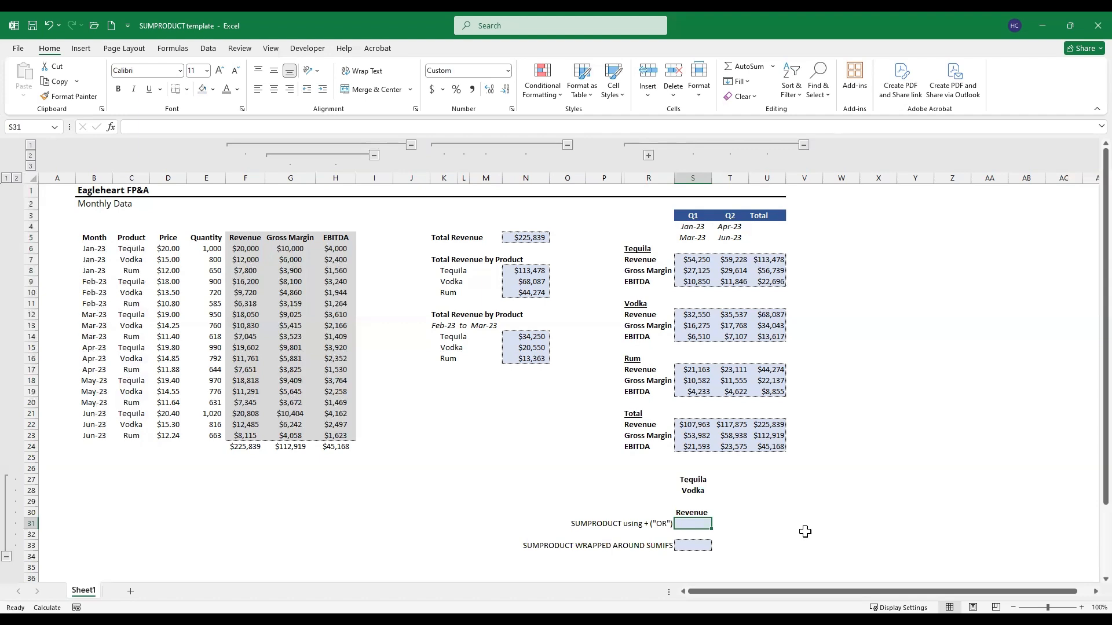
Step: Start a SUMPRODUCT formula in S31 with the absolute monthly revenue range $F$6:$F$23
text(=)
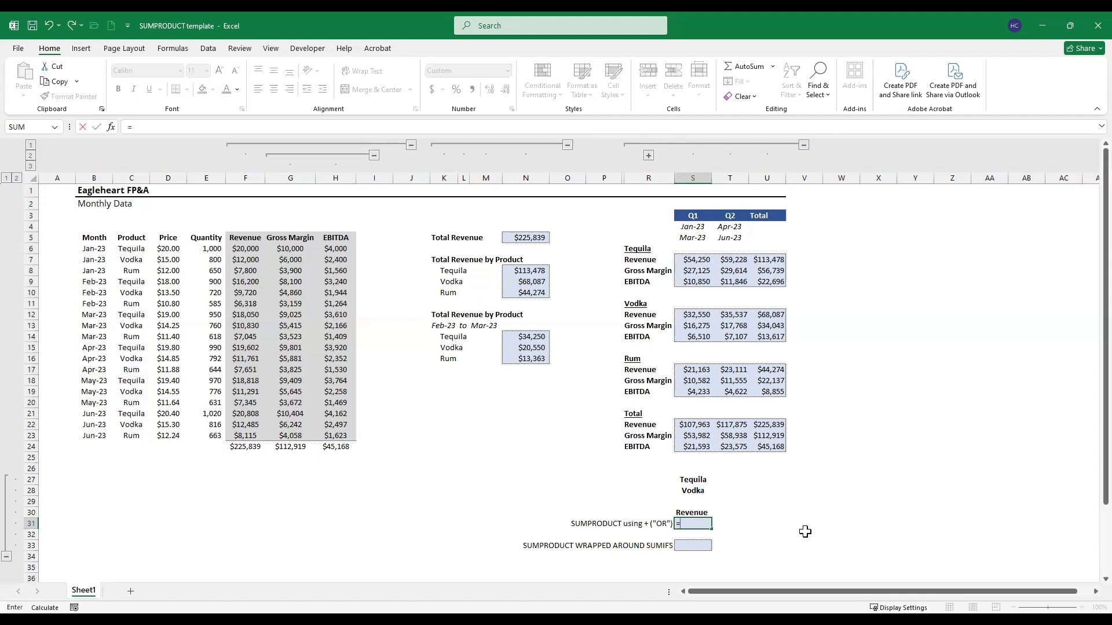
text(sump)
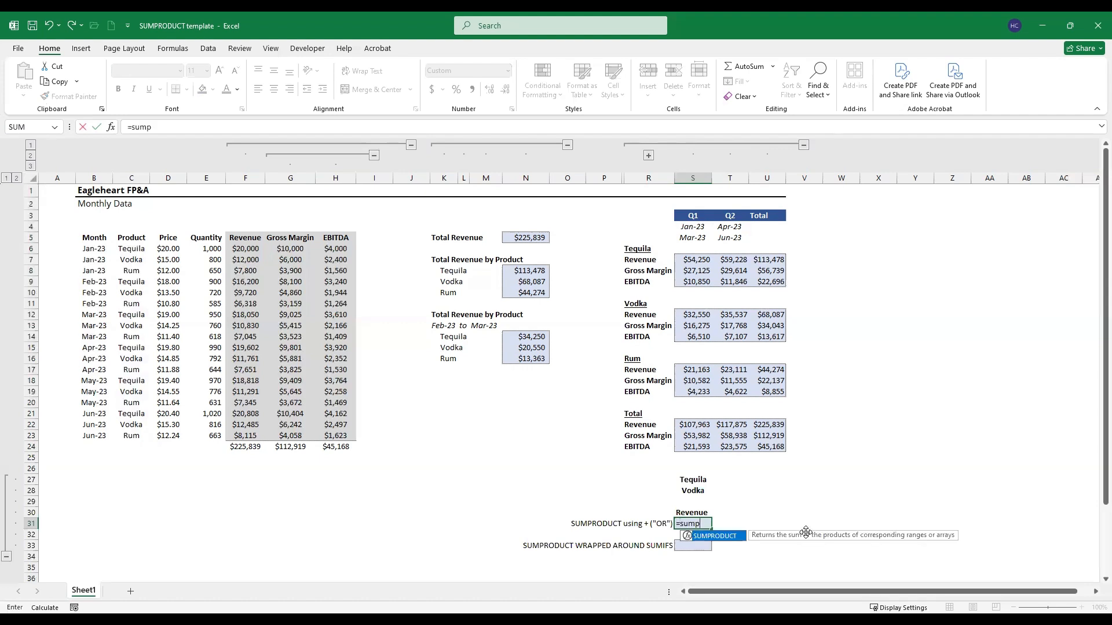
key(Tab)
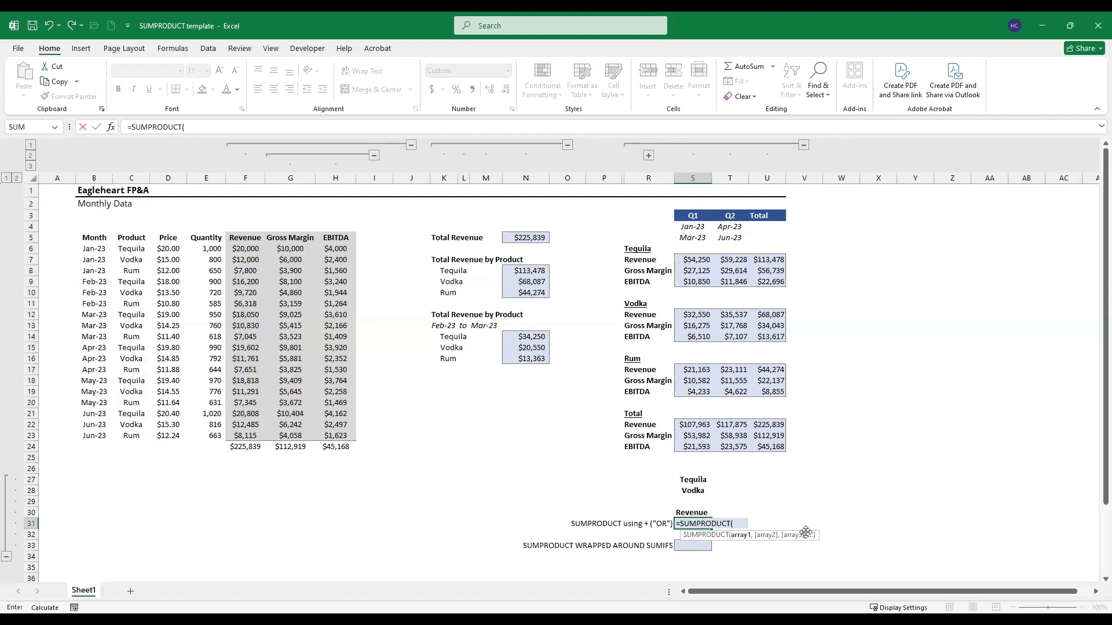
key(Left)
key(Up)
key(Up)
key(Left)
key(Up)
key(Up)
key(Left)
key(Left)
key(Left)
key(Left)
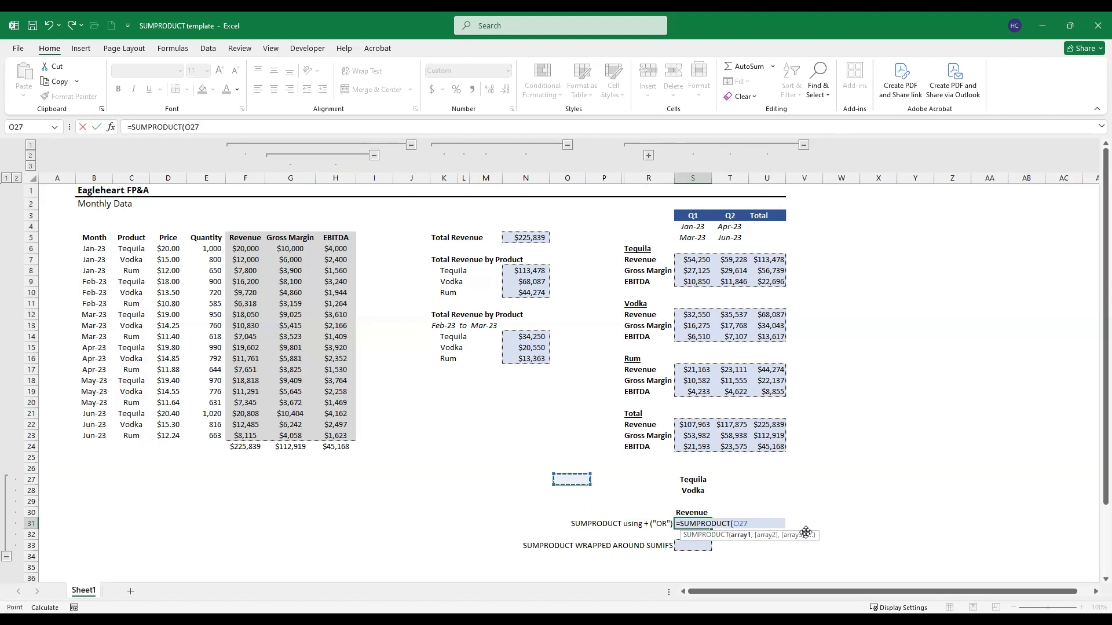
key(Up)
key(Up)
key(Up)
key(Up)
key(Up)
key(Left)
key(Left)
key(Left)
key(Left)
key(Left)
key(Left)
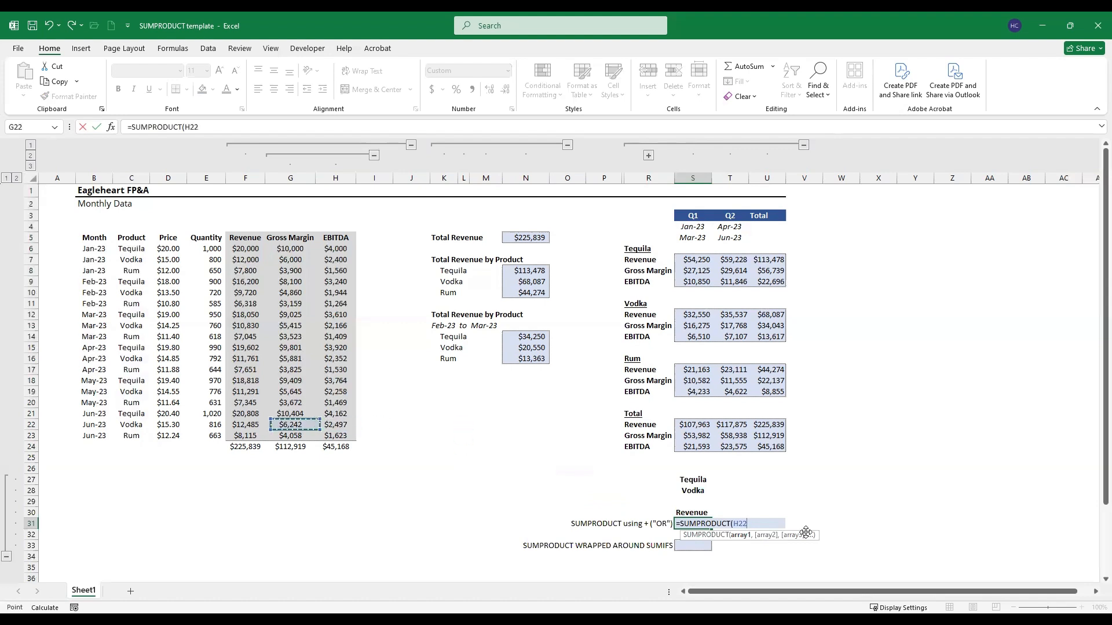
key(Up)
key(ctrl+Up)
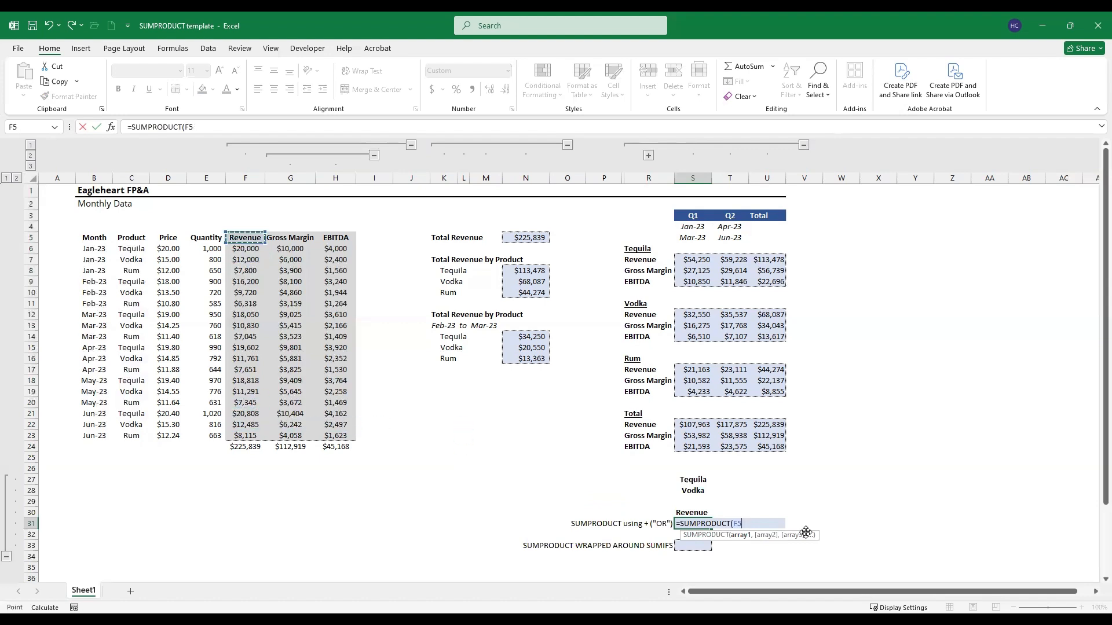
key(Down)
key(ctrl+shift+Down)
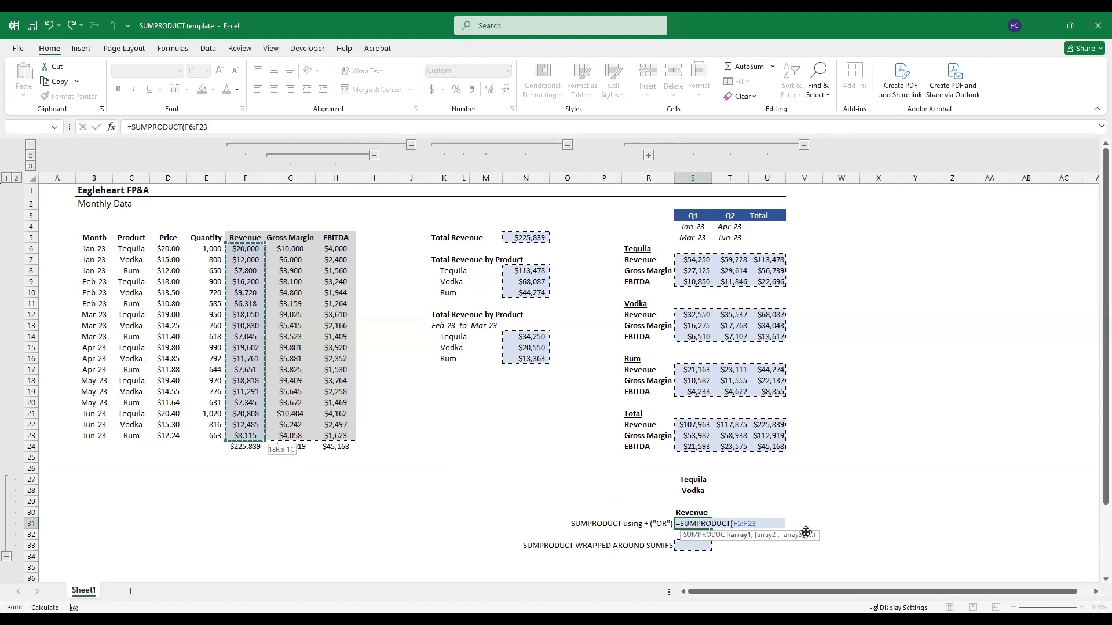
key(F4)
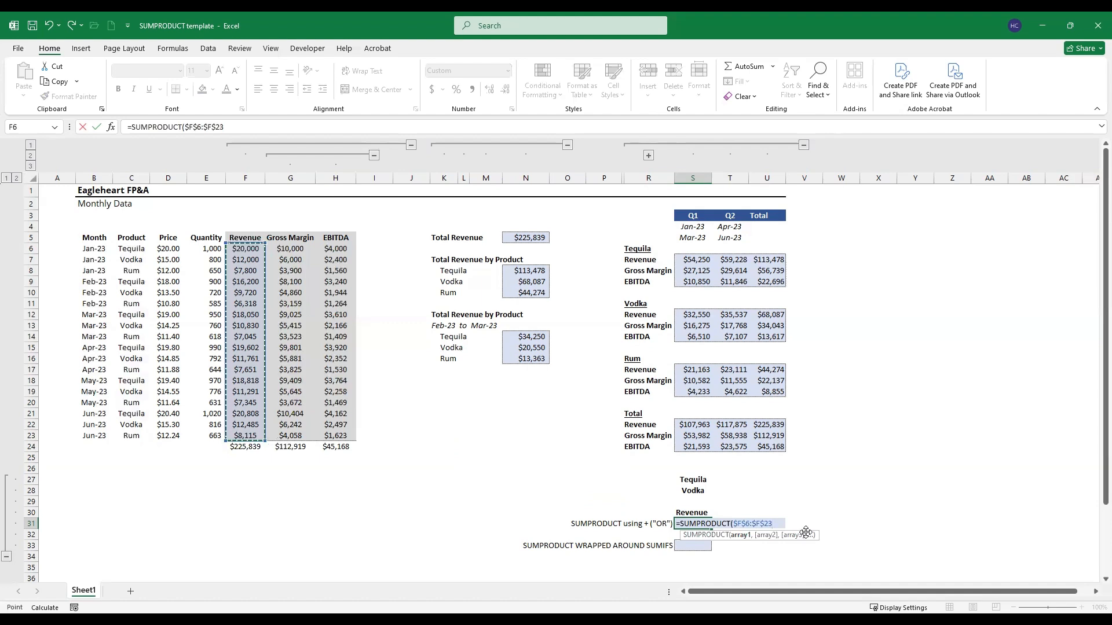
Step: Multiply the revenue range by an opening bracketed condition on the absolute product range $C$6:$C$23
text(*)
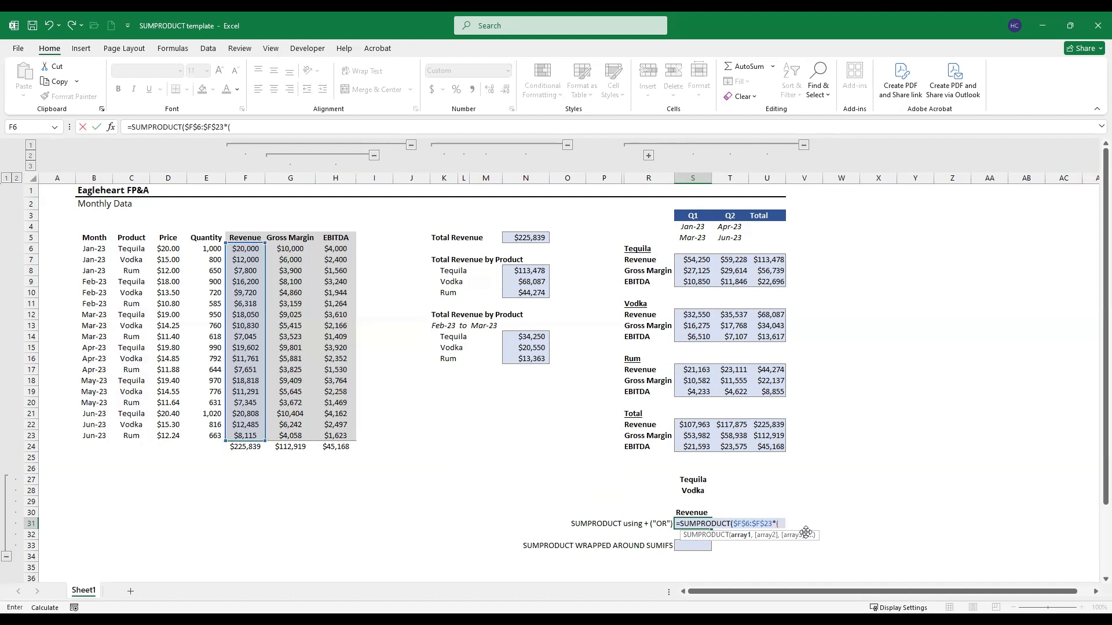
text(()
key(Left)
key(Up)
key(Up)
key(Up)
key(Up)
key(Up)
key(Left)
key(Left)
key(Up)
key(Up)
key(Up)
key(Up)
key(Up)
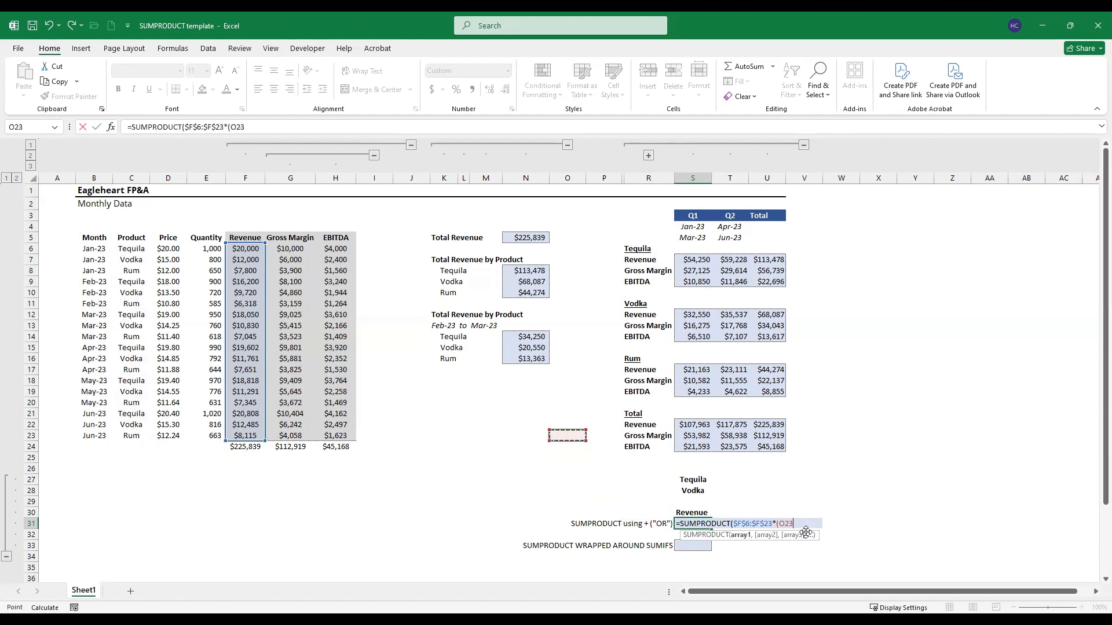
key(ctrl+Left)
key(ctrl+Left)
key(Right)
key(Up)
key(ctrl+Up)
key(Down)
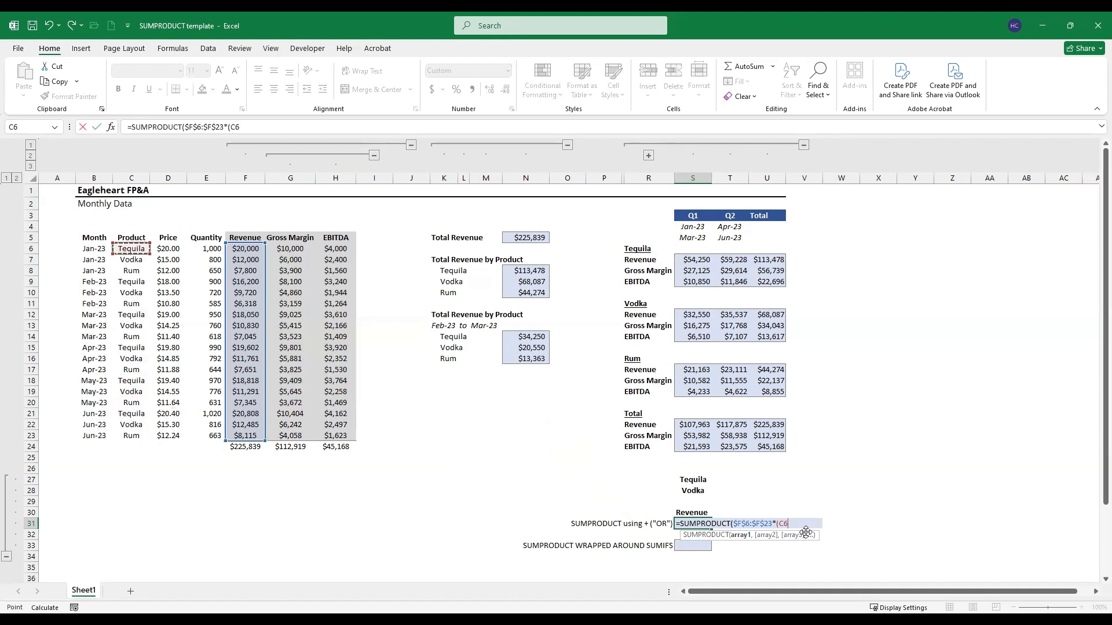
key(ctrl+shift+Down)
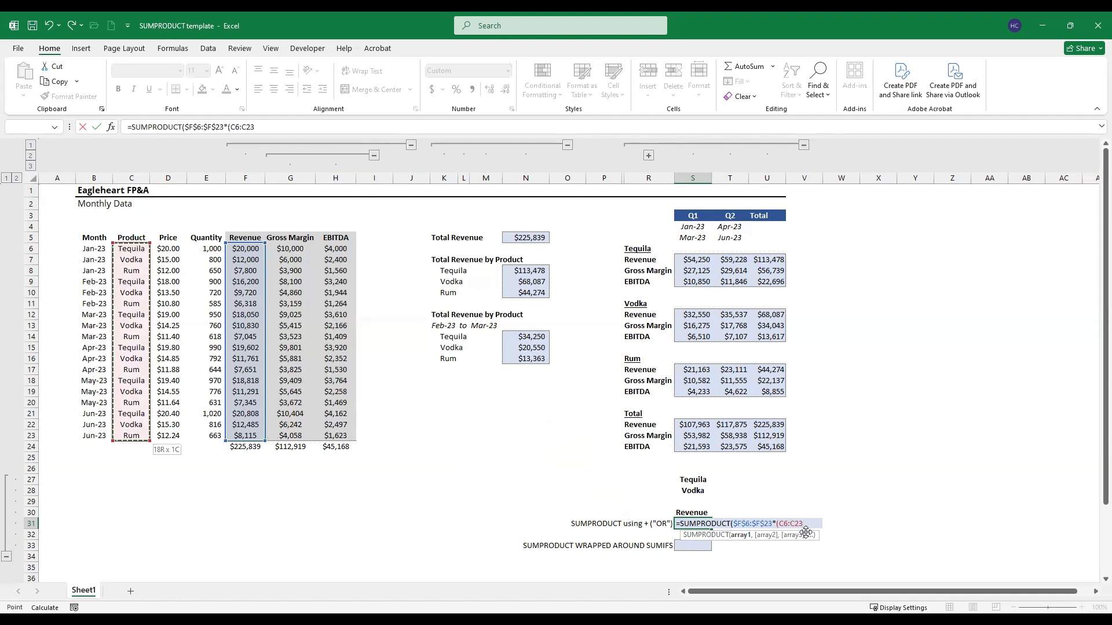
key(F4)
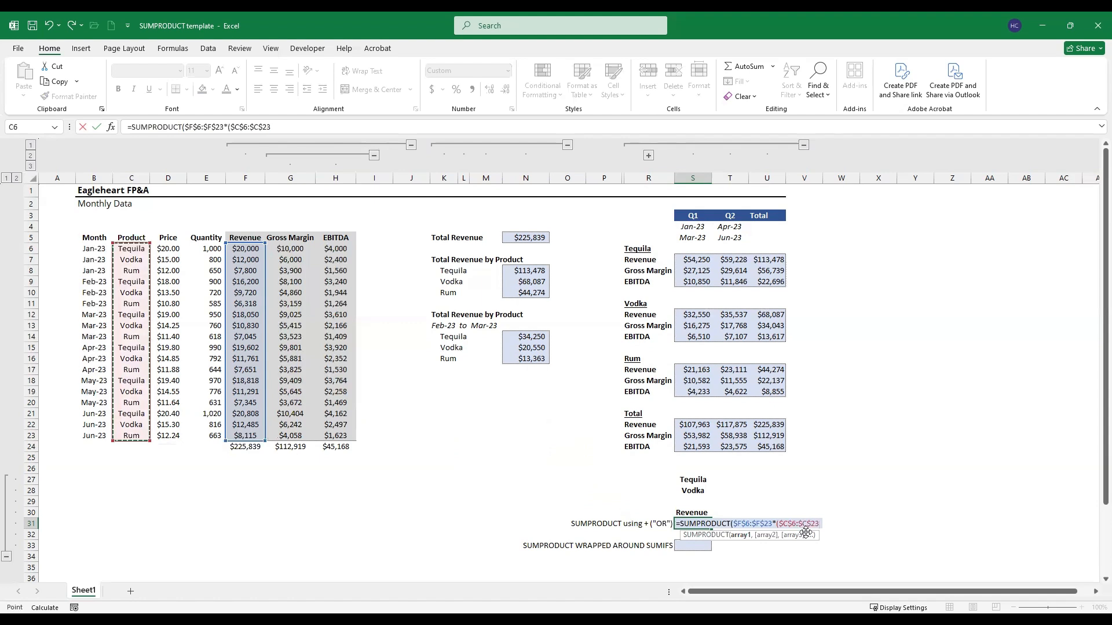
Step: Complete the first condition by matching the product range to the absolute Tequila cell $S$27
text(=)
key(Up)
key(Up)
key(Up)
key(Up)
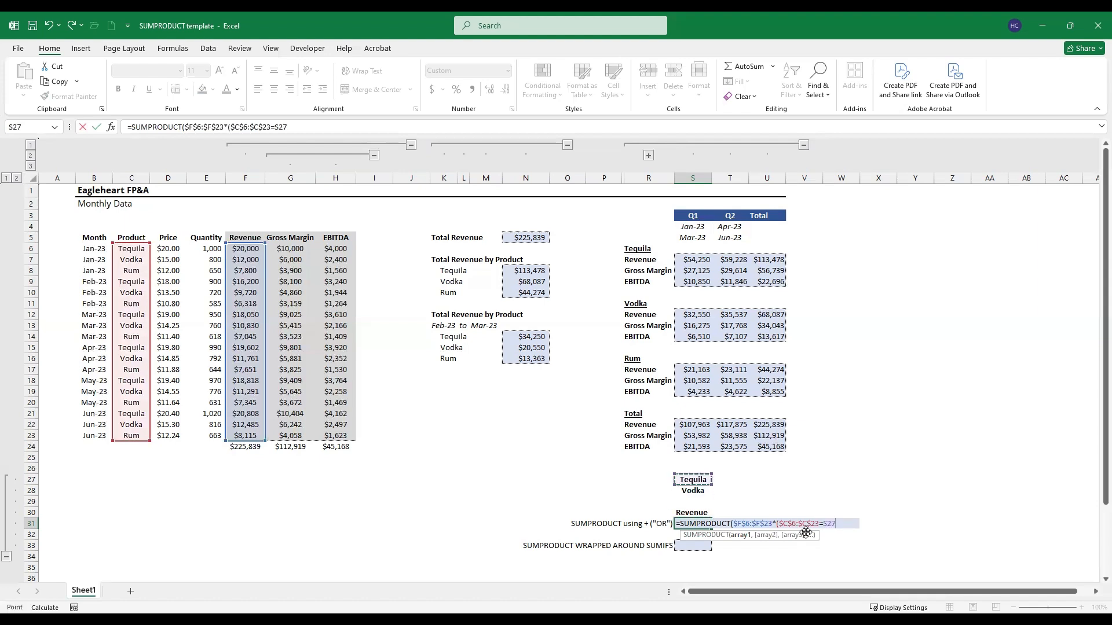
key(F4)
text())
Step: Add a second bracketed condition with + on the absolute product range $C$6:$C$23
key(Up)
key(Up)
key(Left)
key(Left)
key(ctrl+Up)
key(ctrl+Left)
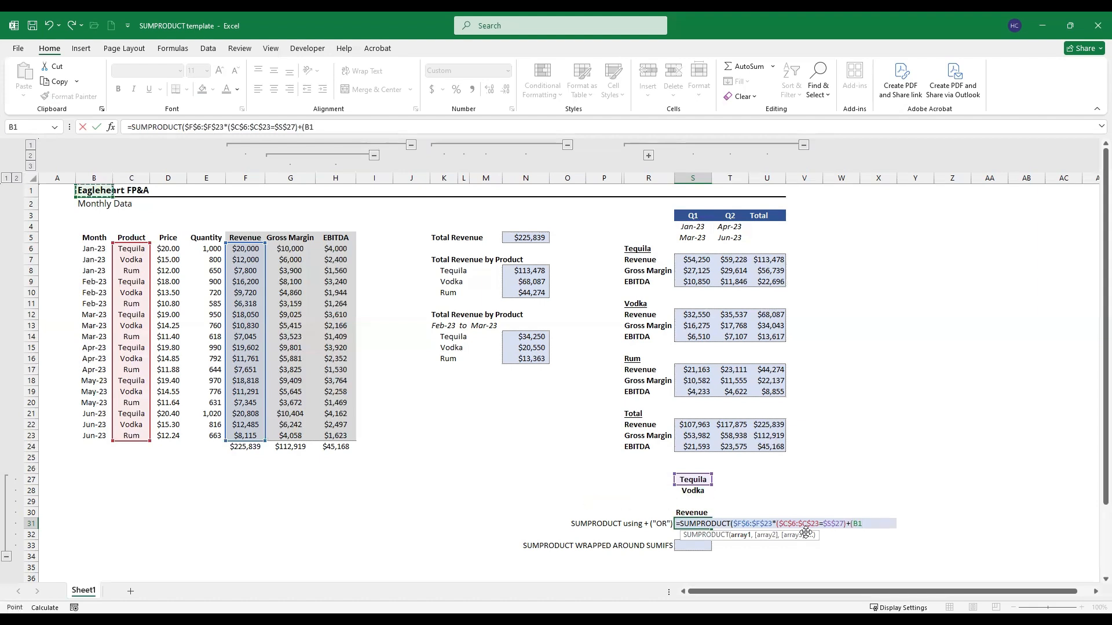
key(Down)
key(Down)
key(Right)
key(Down)
key(Down)
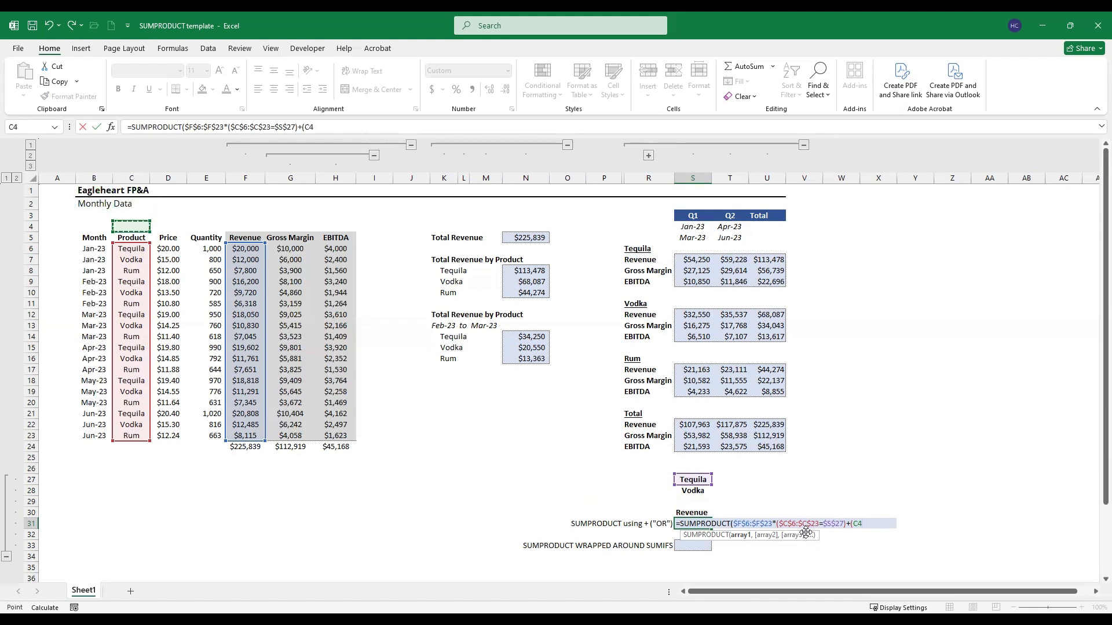
key(Down)
key(ctrl+shift+Down)
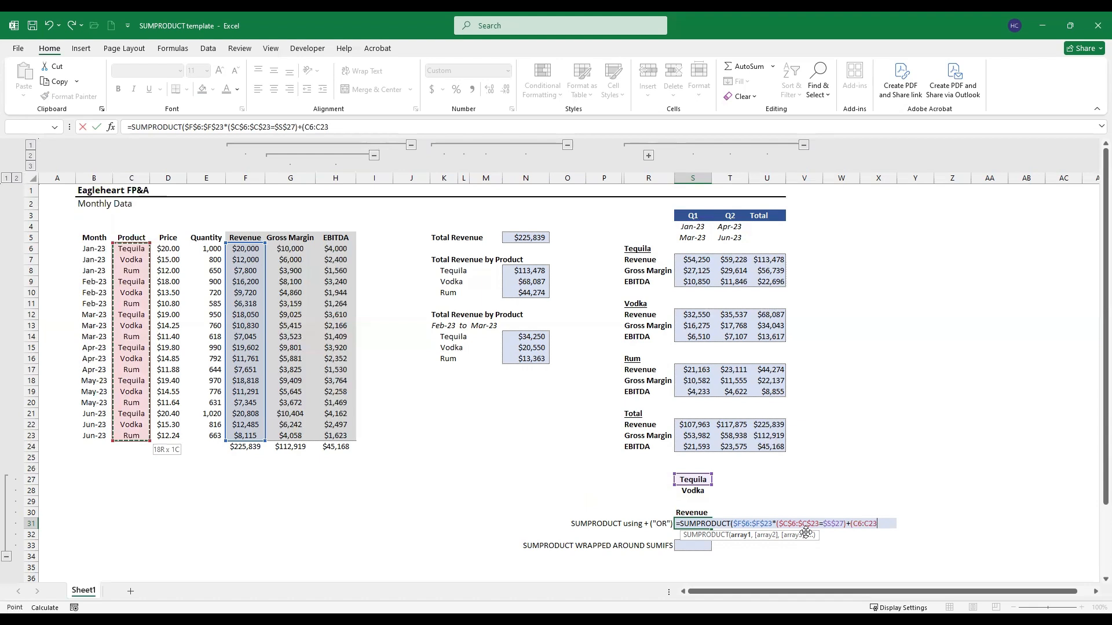
key(F4)
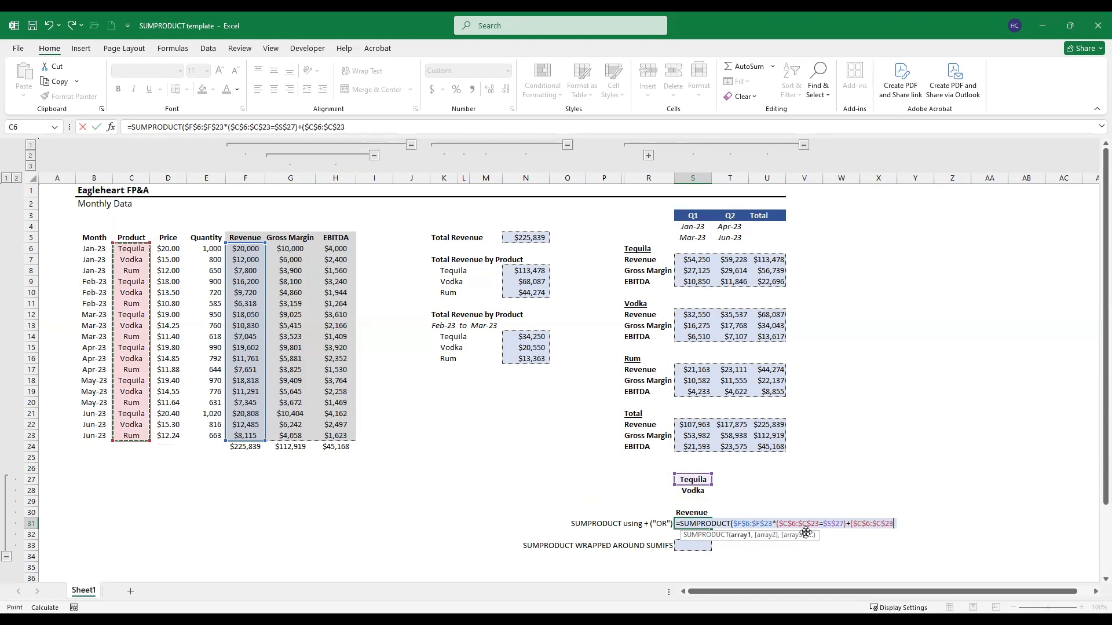
Step: Complete the second condition by matching the product range to the absolute Vodka cell $S$28
text(=)
key(Up)
key(Left)
key(Right)
key(Up)
key(Up)
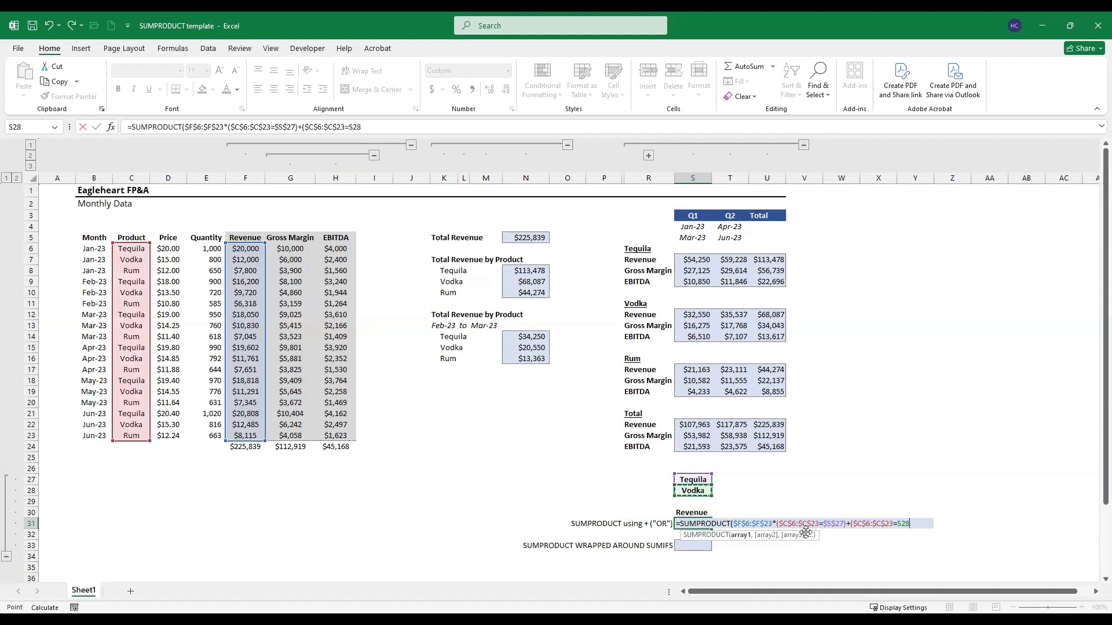
key(F4)
text())
Step: Enclose both product conditions in an outer pair of parentheses, close the SUMPRODUCT and enter the formula in S31
click(778, 523)
drag(778, 523, 917, 525)
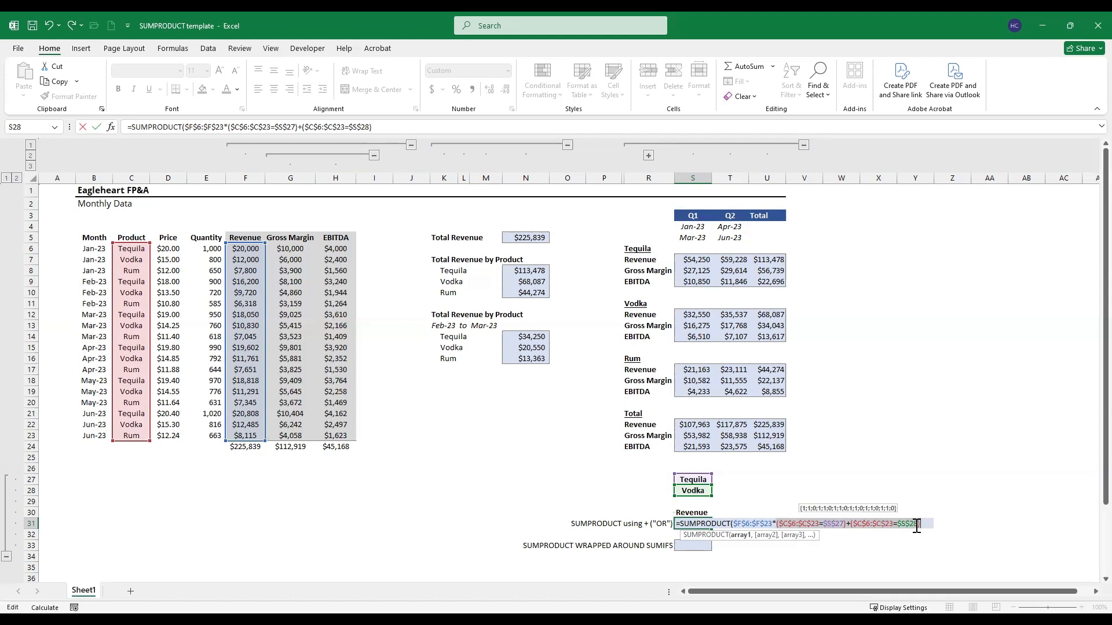
click(779, 524)
text(()
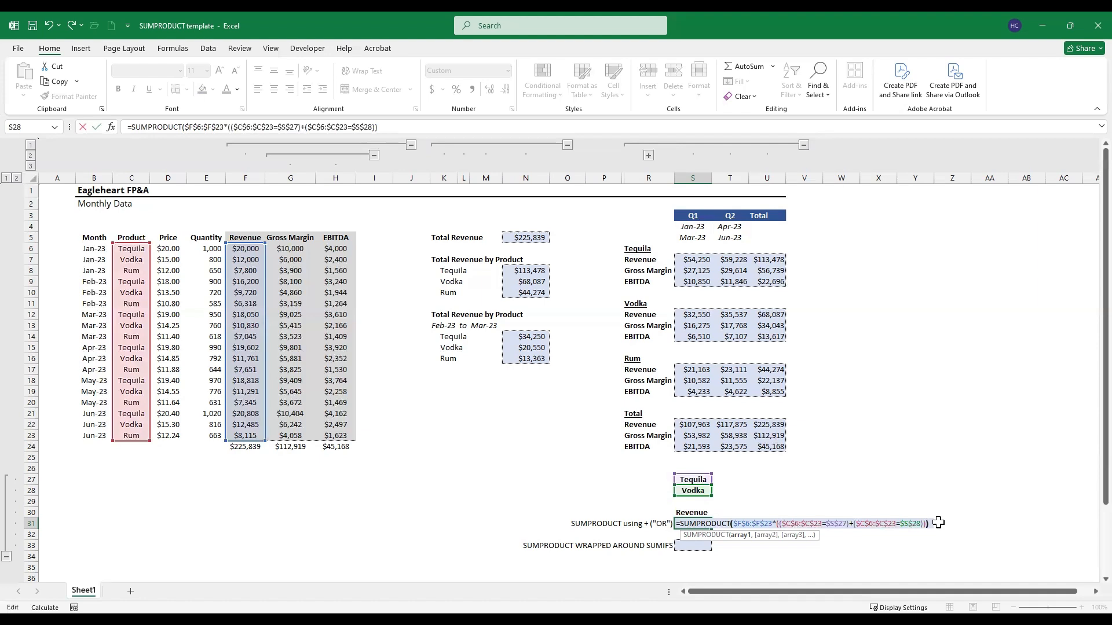
text())
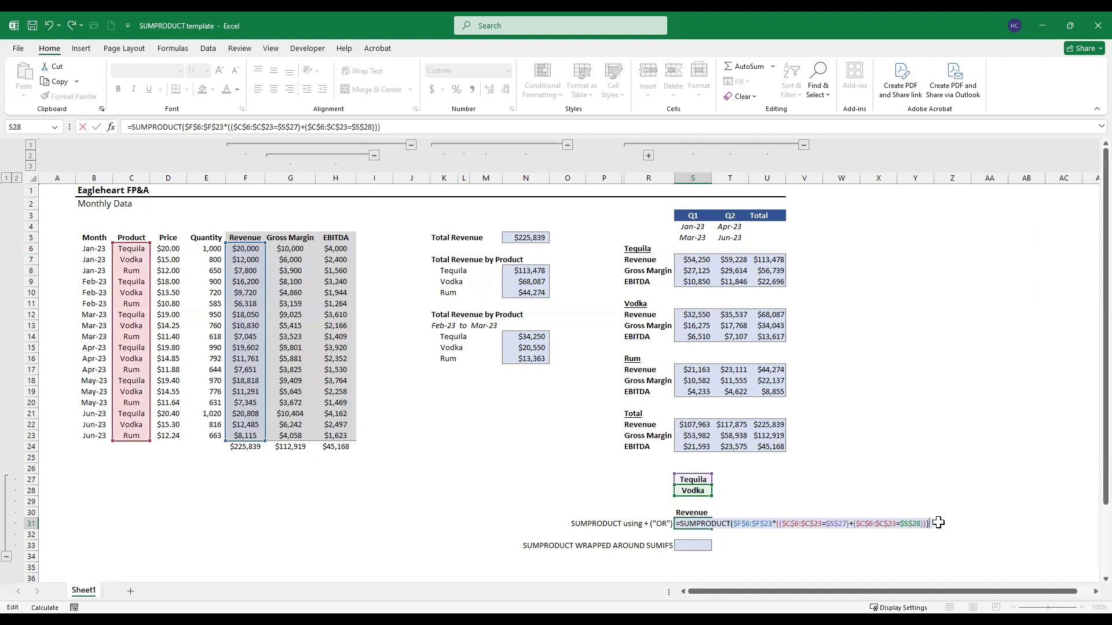
key(Return)
key(Up)
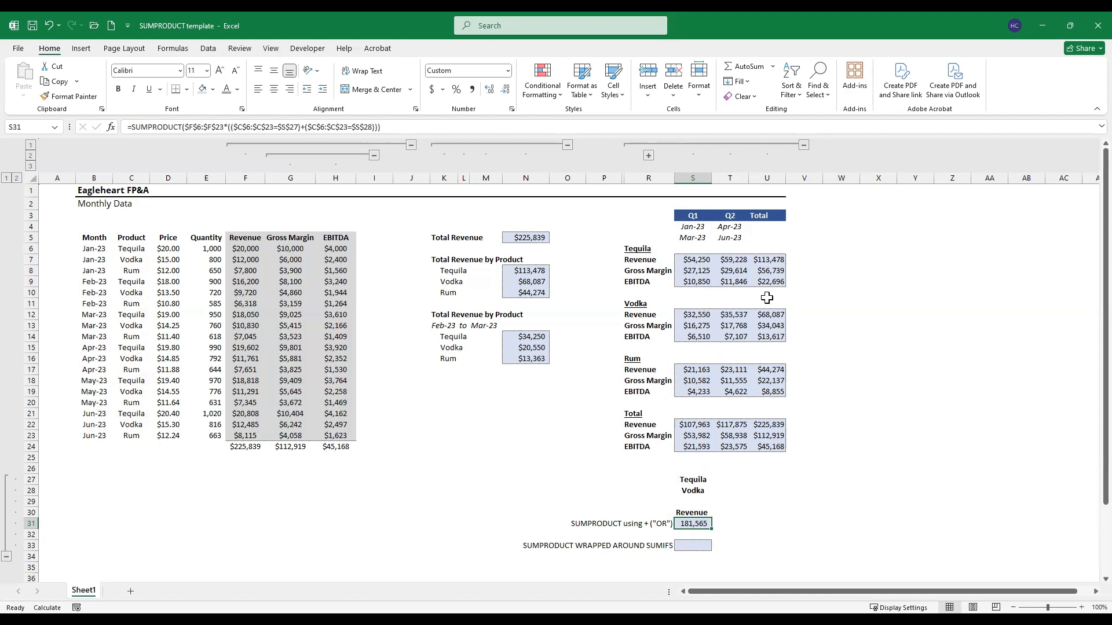
Step: Check the sum of the Tequila and Vodka total revenue cells, U7 and U12, against the SUMPRODUCT result in S31
click(770, 262)
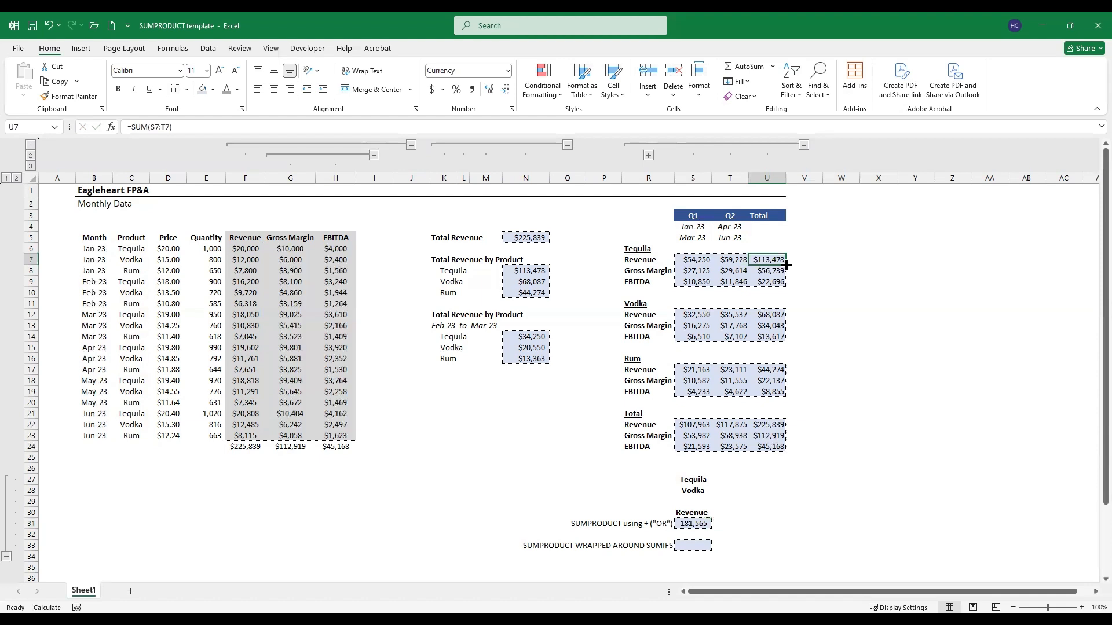
ctrl+click(773, 315)
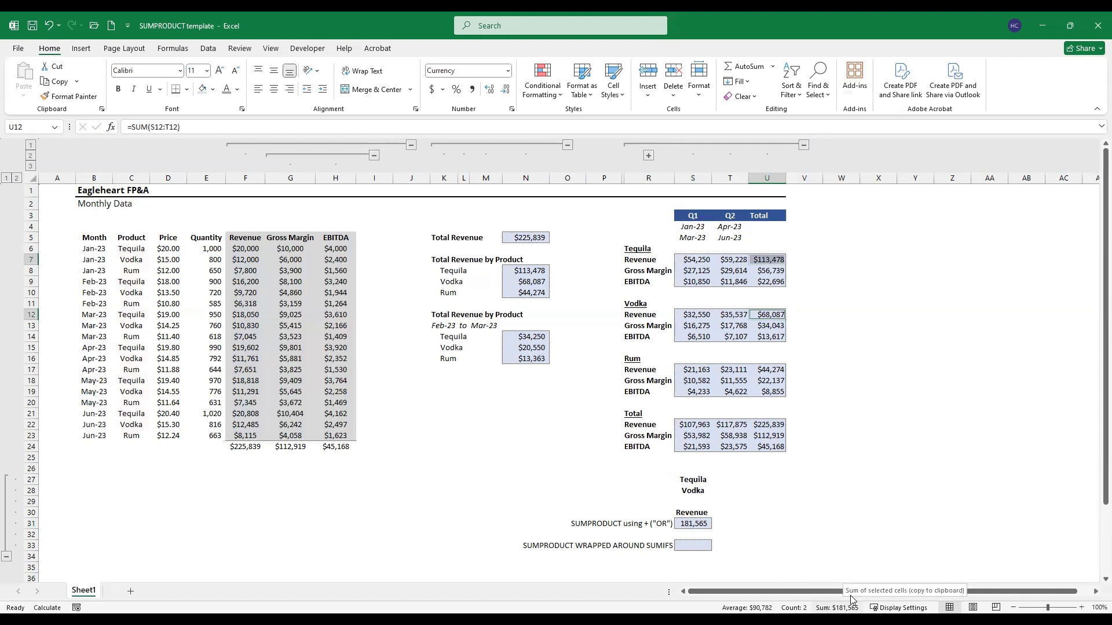
click(692, 523)
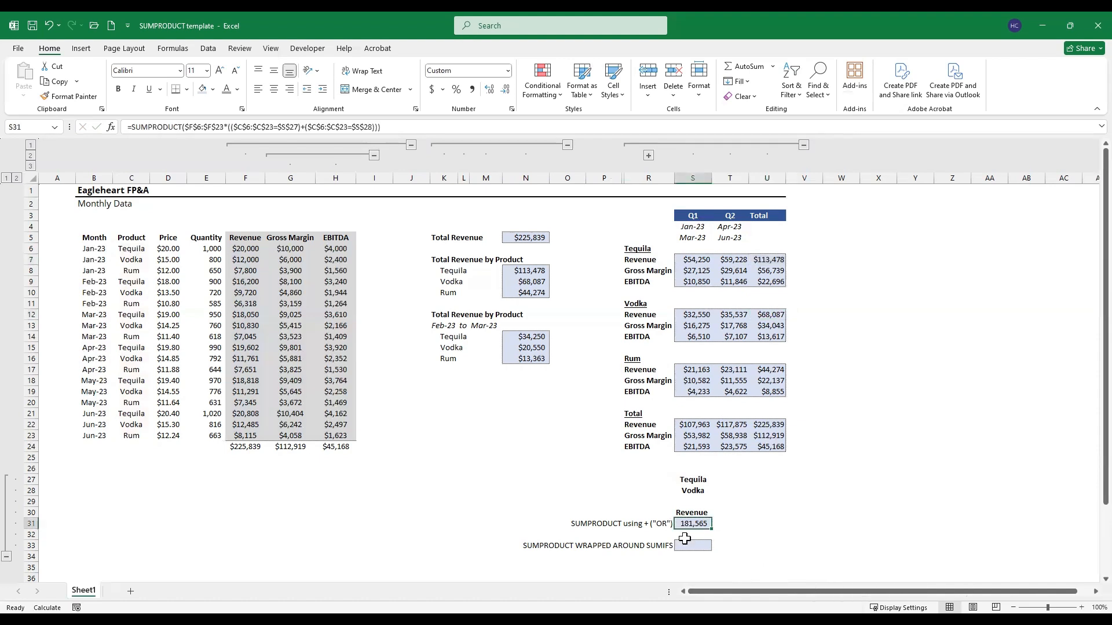
Step: Start a SUMPRODUCT formula with a nested SUMIFS in S33
click(693, 545)
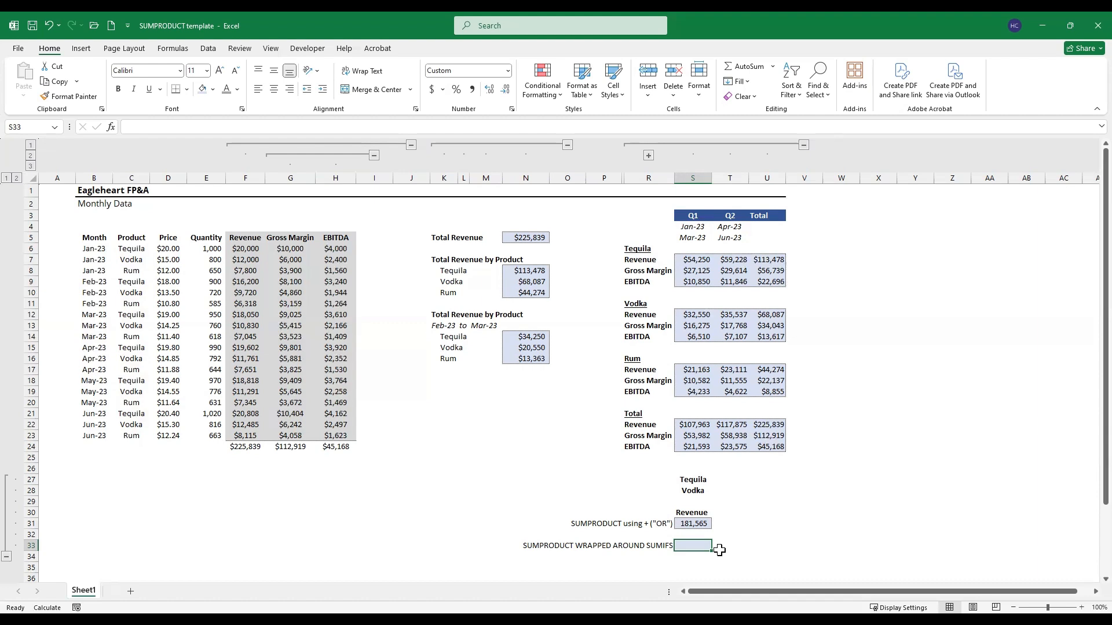
text(=)
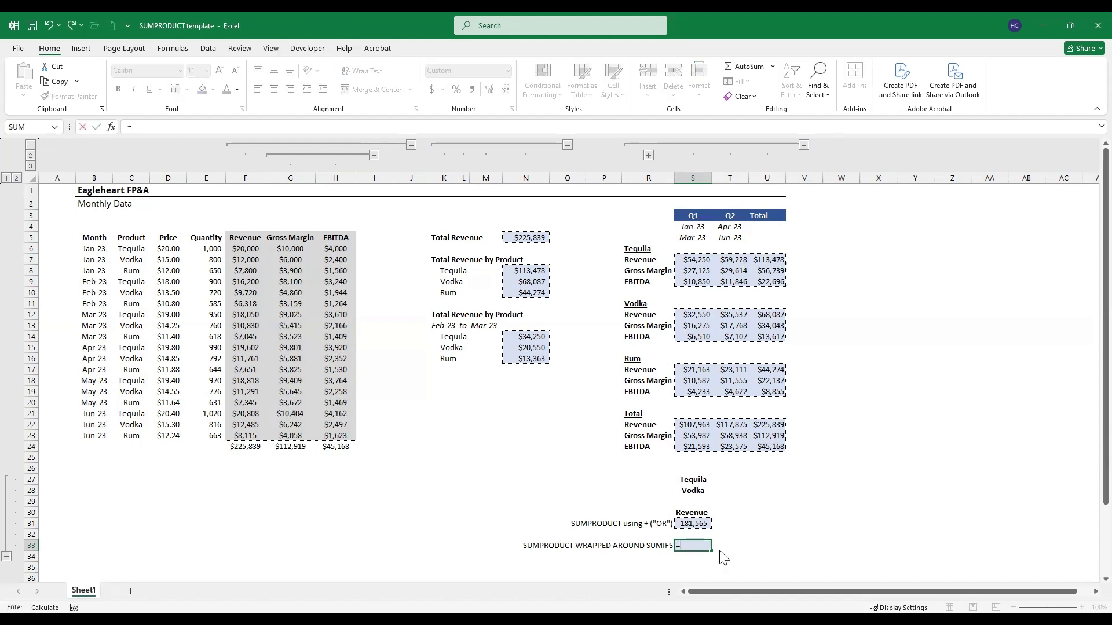
text(sump)
key(Tab)
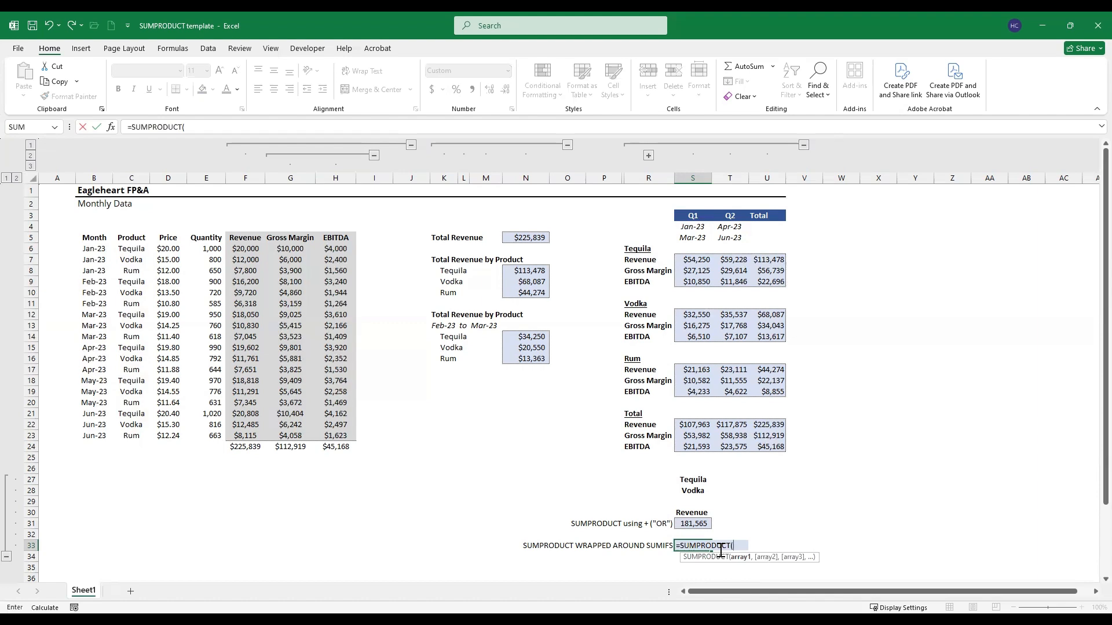
text(sumifs)
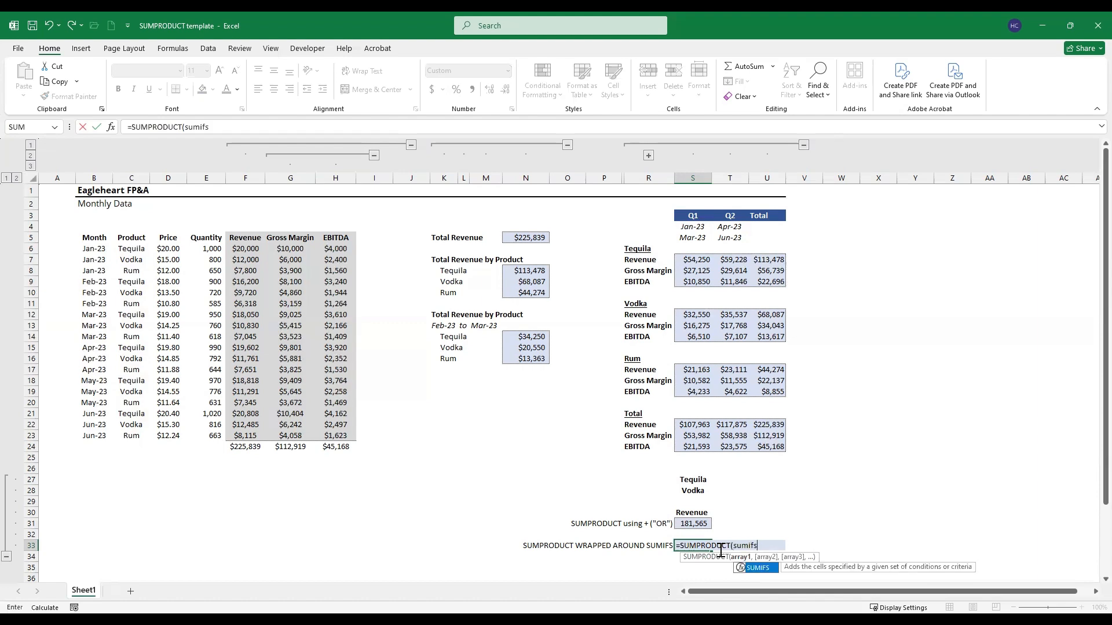
key(Tab)
Step: Set the SUMIFS sum range to the summary's Total column as the absolute range $U$7:$U$24
key(Right)
key(Up)
key(Up)
key(Up)
key(Right)
key(Up)
key(Up)
key(Up)
key(Up)
key(Up)
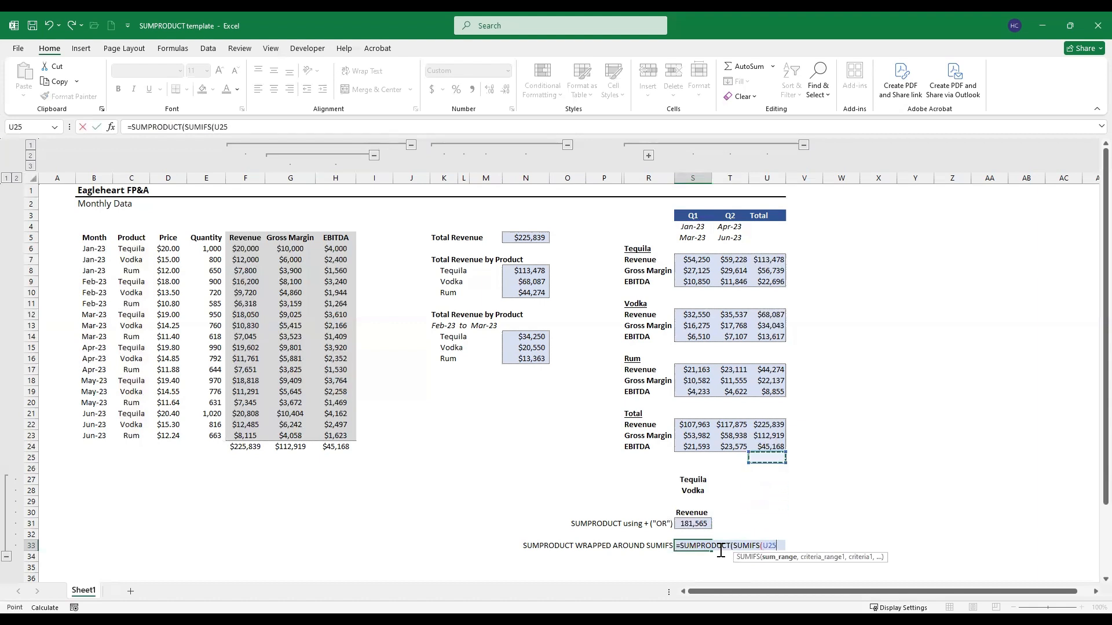
key(Up)
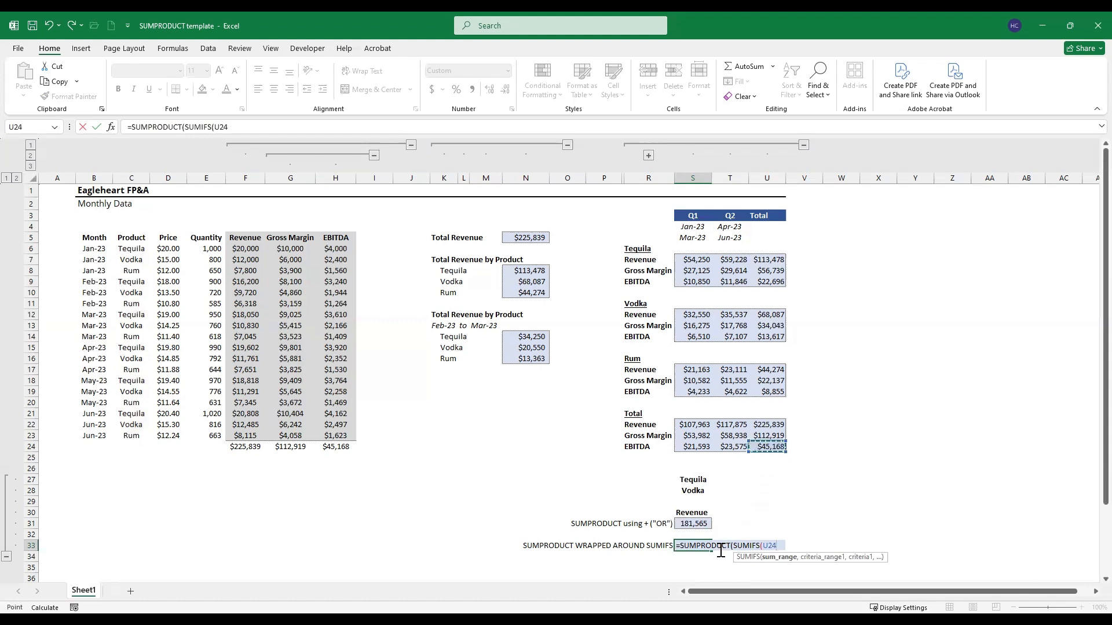
key(shift+Up)
key(shift+Up)
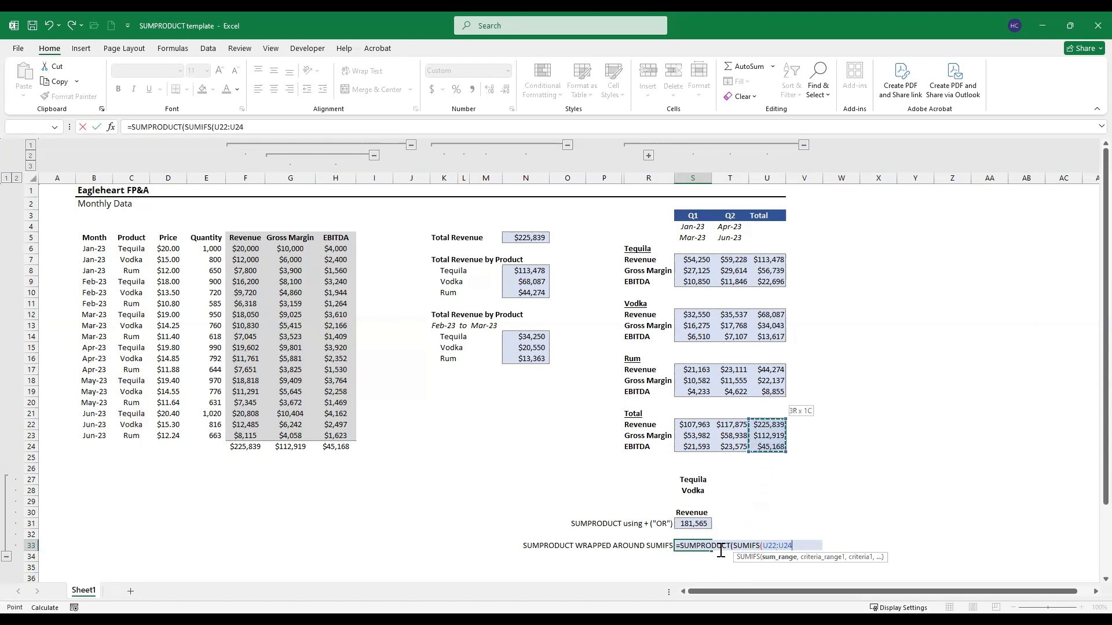
key(shift+Up)
key(shift+Up)
key(shift+Up)
key(shift+Up)
key(shift+Up)
key(shift+Up)
key(shift+Up)
key(shift+Up)
key(shift+Up)
key(shift+Up)
key(shift+Up)
key(shift+Up)
key(shift+Up)
key(shift+Up)
key(shift+Up)
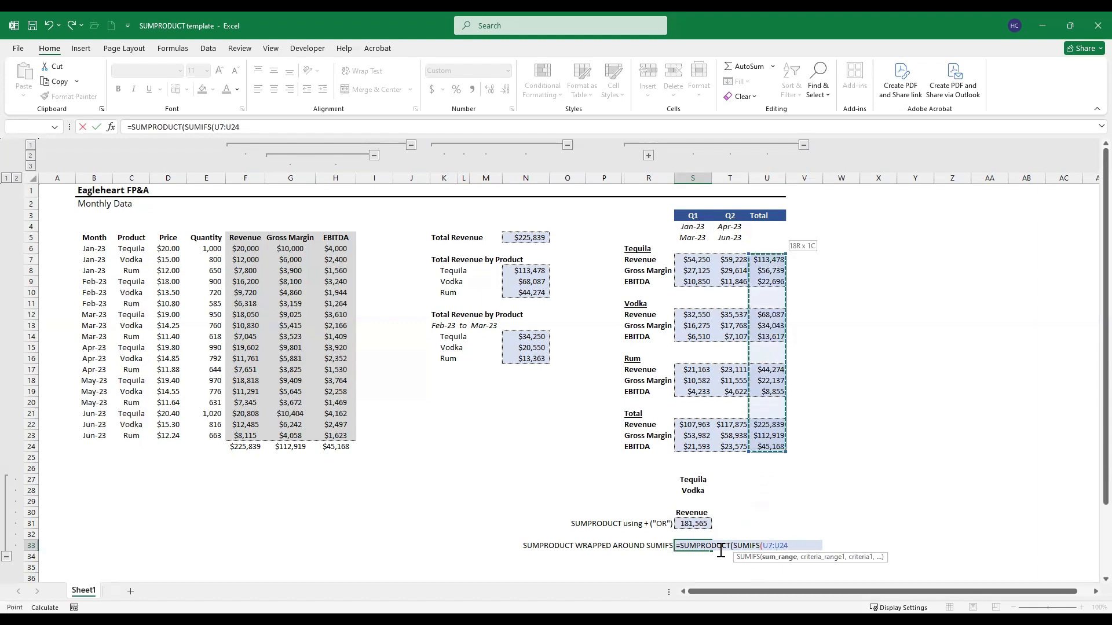
key(F4)
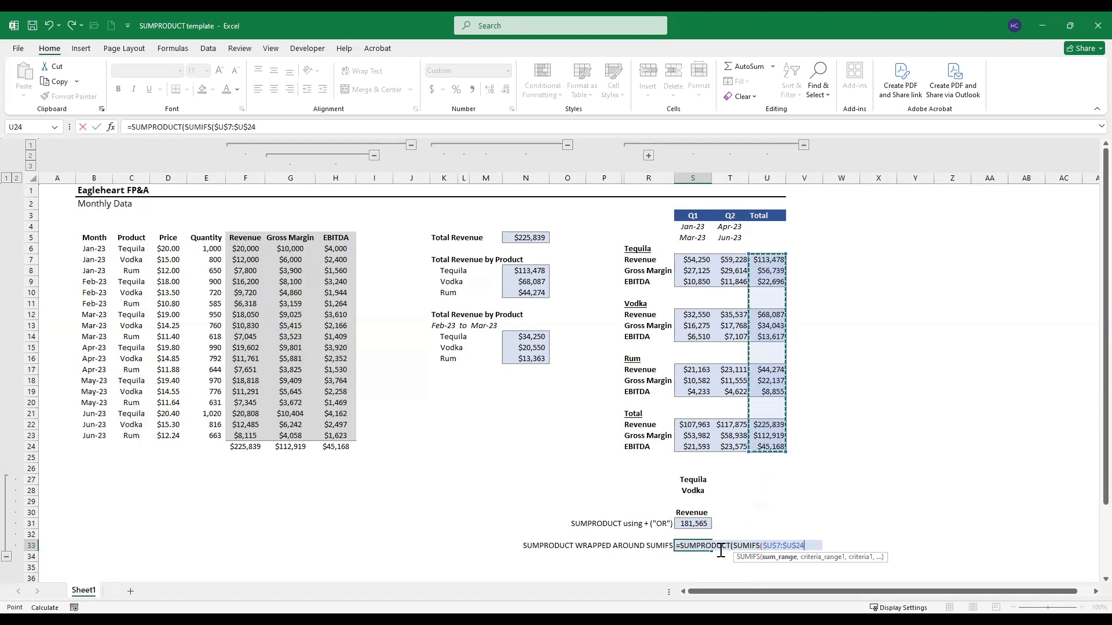
Step: Set the first SUMIFS criteria range to the summary's row-label column as the absolute range $R$7:$R$24
text(,)
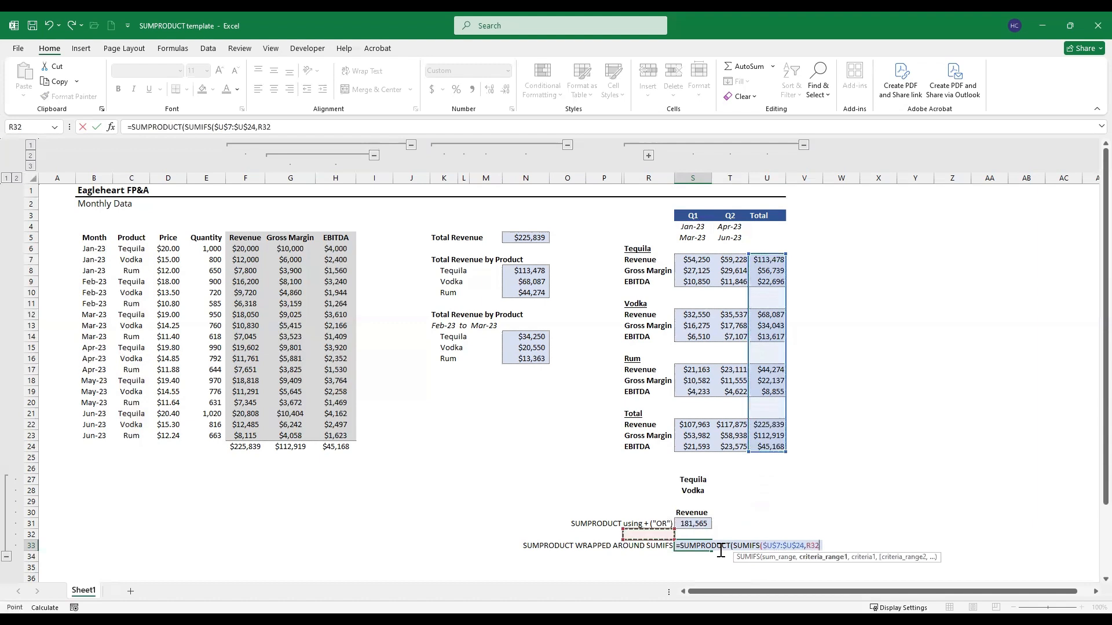
key(Up)
key(Up)
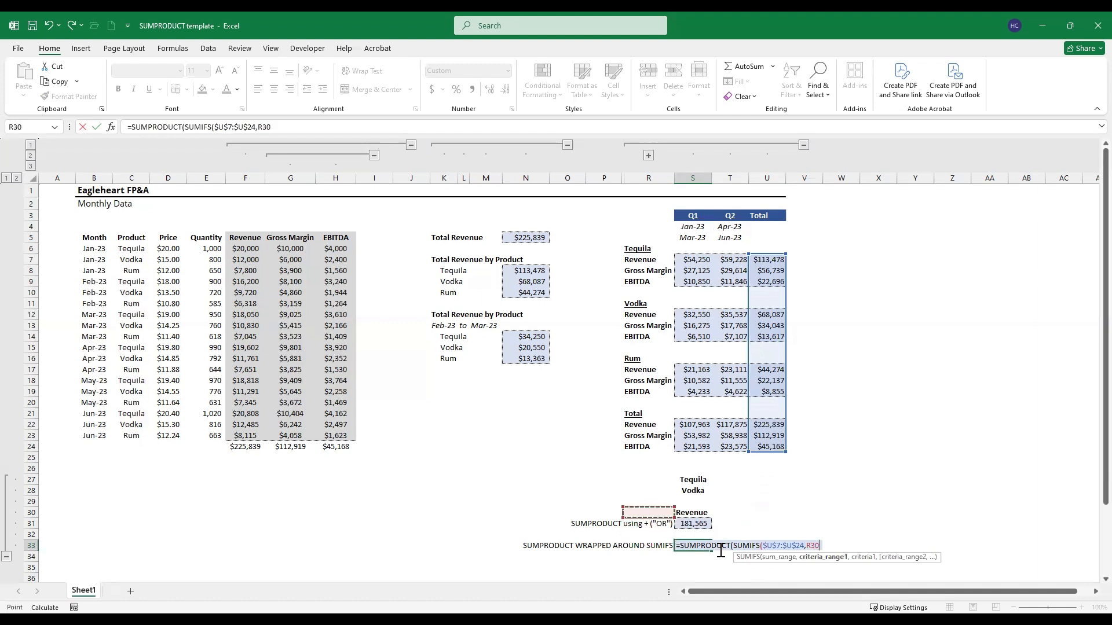
key(Up)
key(Up)
key(Up)
key(Up)
key(Up)
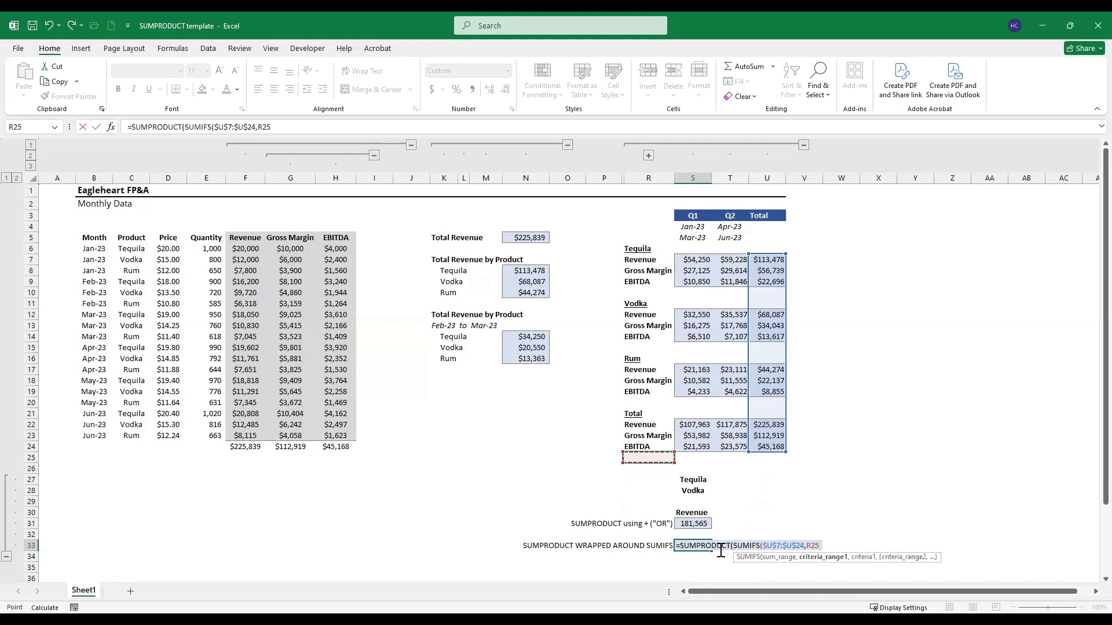
key(Up)
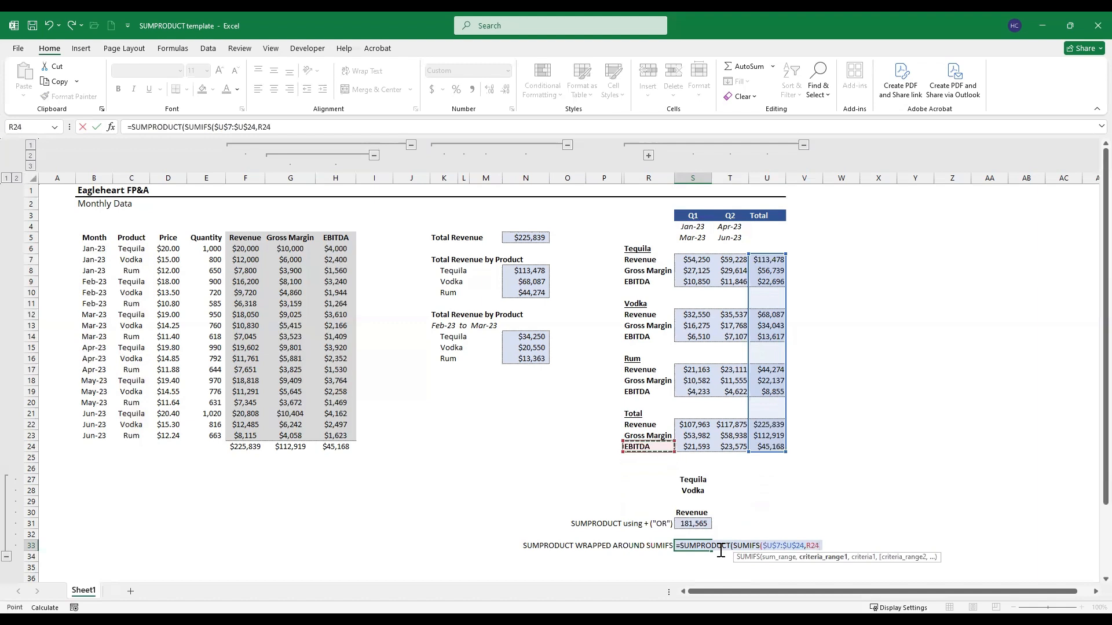
key(shift+Up)
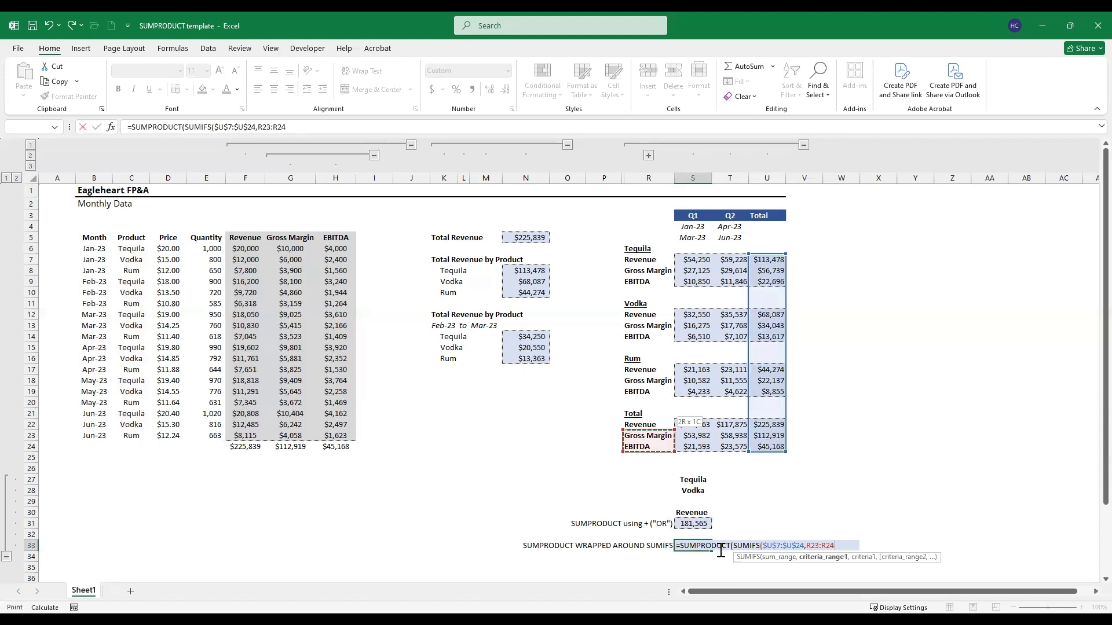
key(shift+Up)
key(shift+Up)
key(shift+Up)
key(shift+Up)
key(shift+Up)
key(shift+Up)
key(shift+Up)
key(shift+Up)
key(shift+Up)
key(shift+Up)
key(shift+Up)
key(shift+Up)
key(shift+Up)
key(shift+Up)
key(shift+Up)
key(shift+Up)
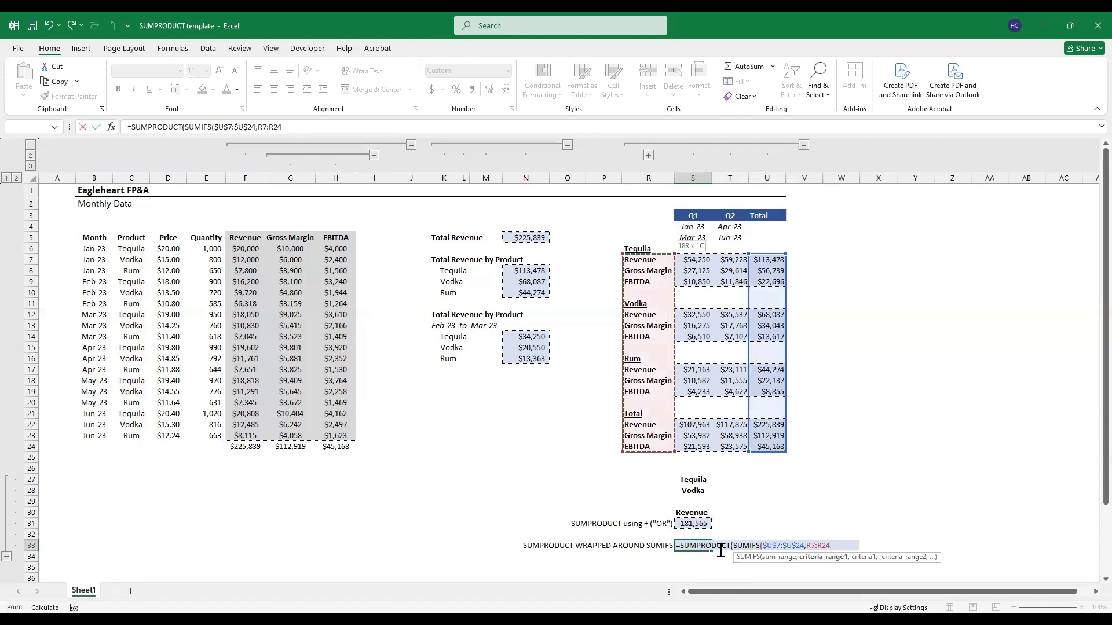
key(F4)
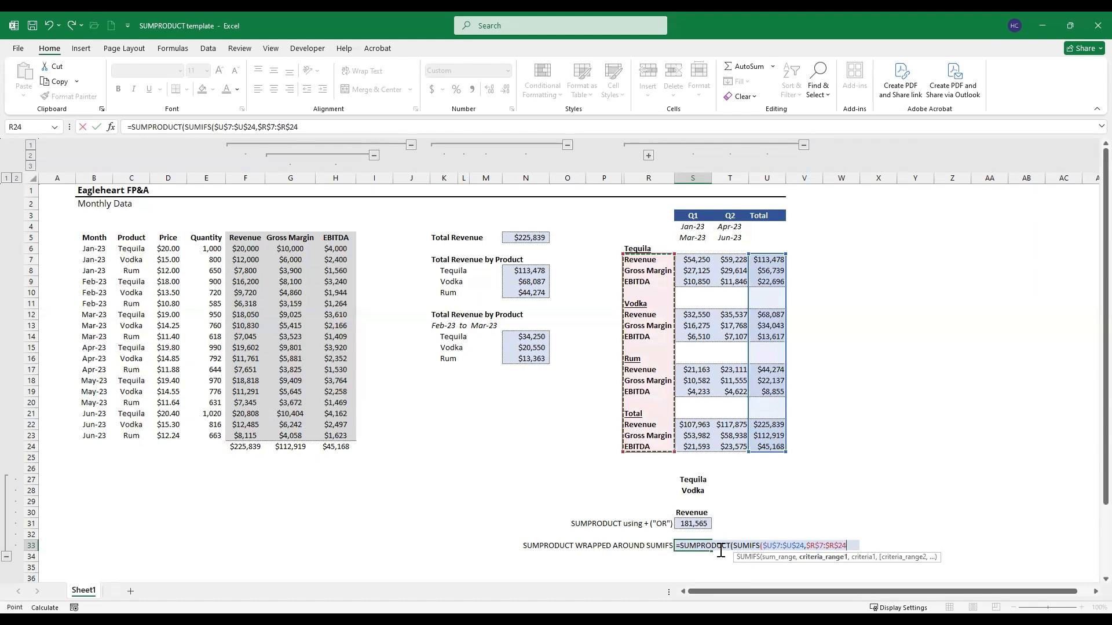
Step: Use the Revenue label $S$30 as the first criterion, close both functions and enter the formula in S33
text(,)
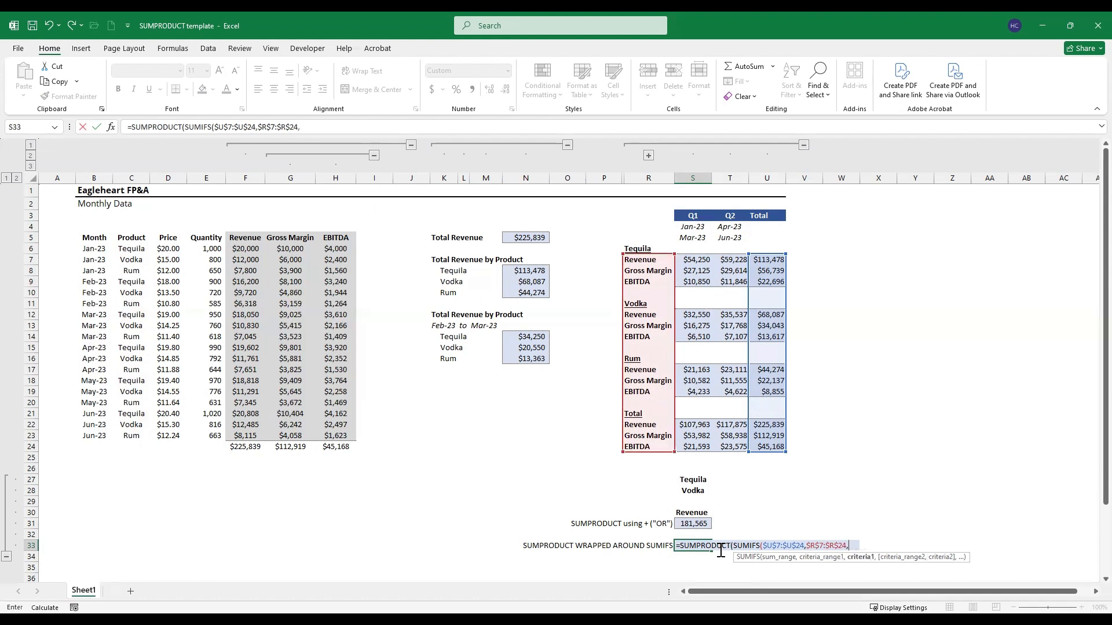
key(Up)
key(Up)
key(Up)
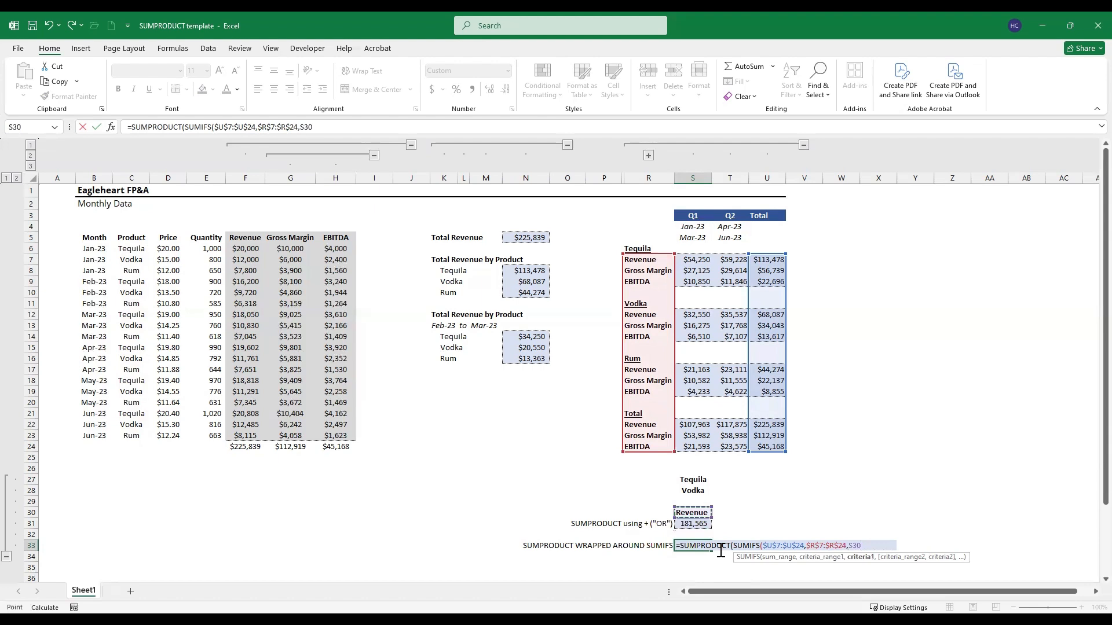
key(F4)
text())
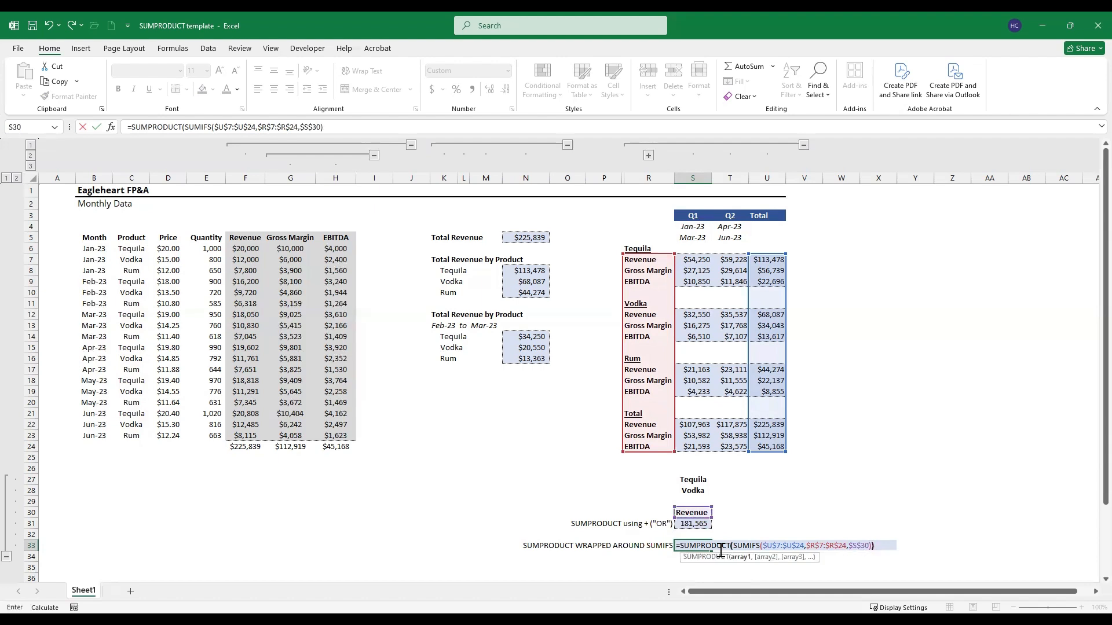
key(ctrl+Return)
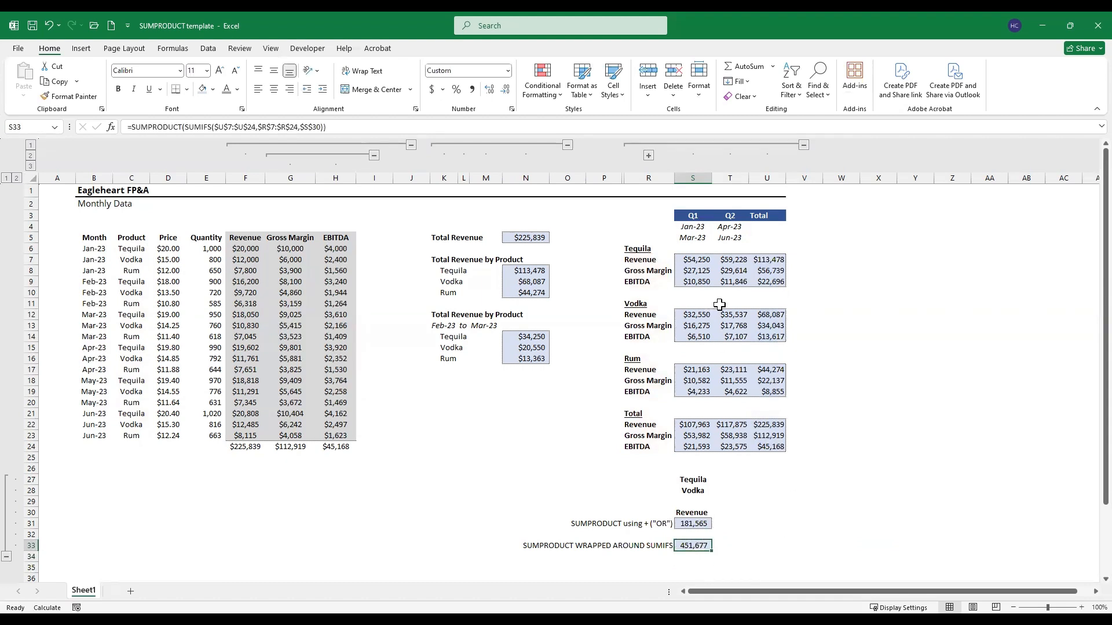
Step: Expand the collapsed column group with the product labels and add $Q$7:$Q$24 as the second criteria range in S33's SUMIFS
click(648, 155)
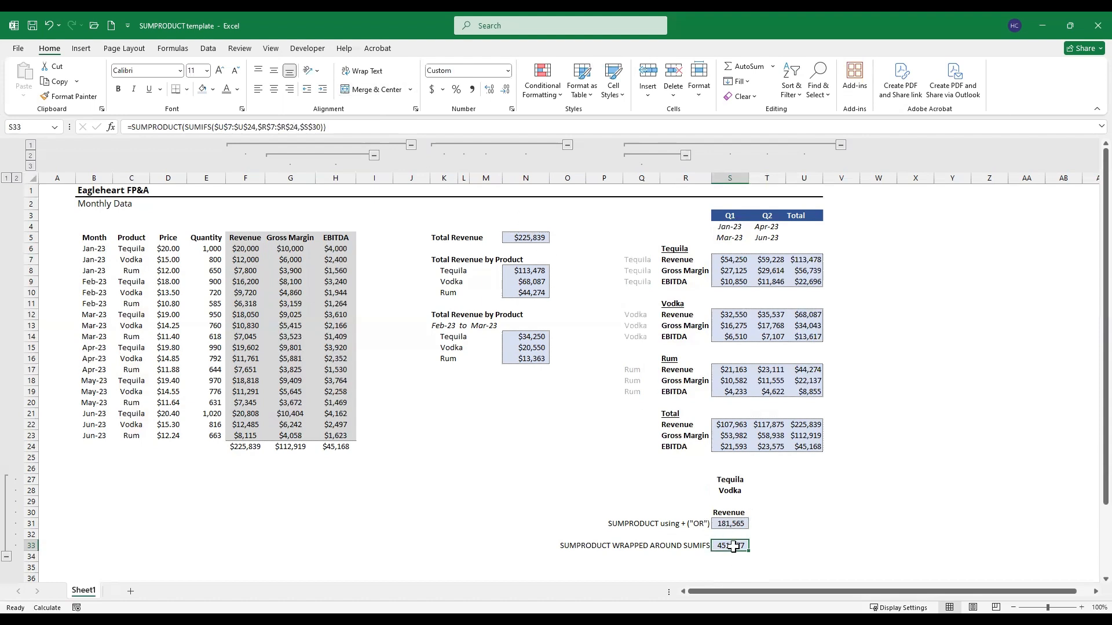
click(294, 126)
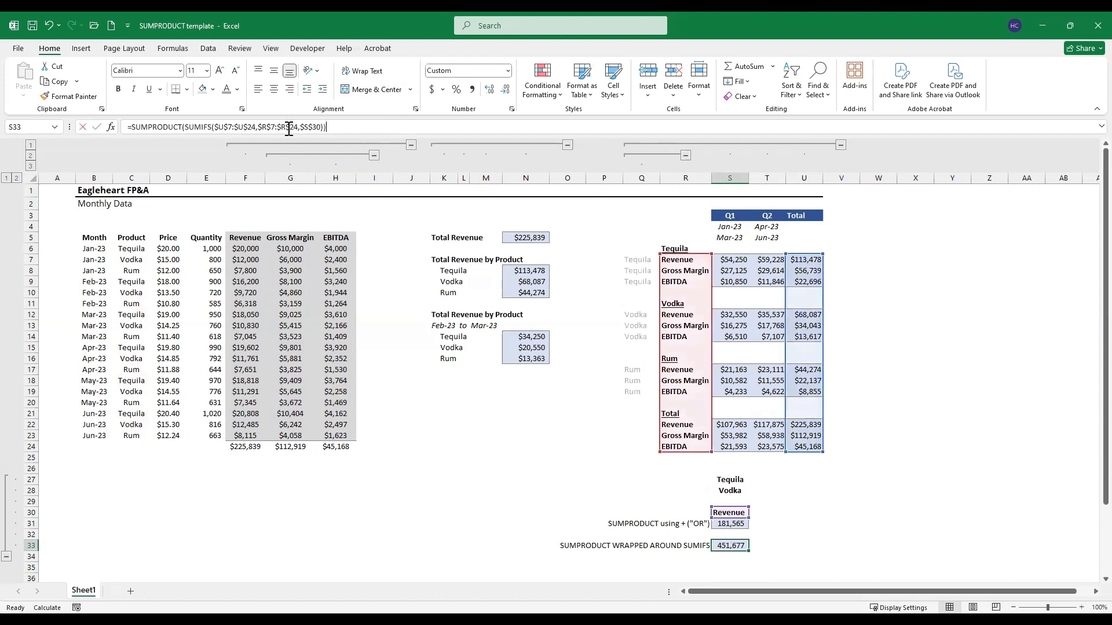
click(320, 126)
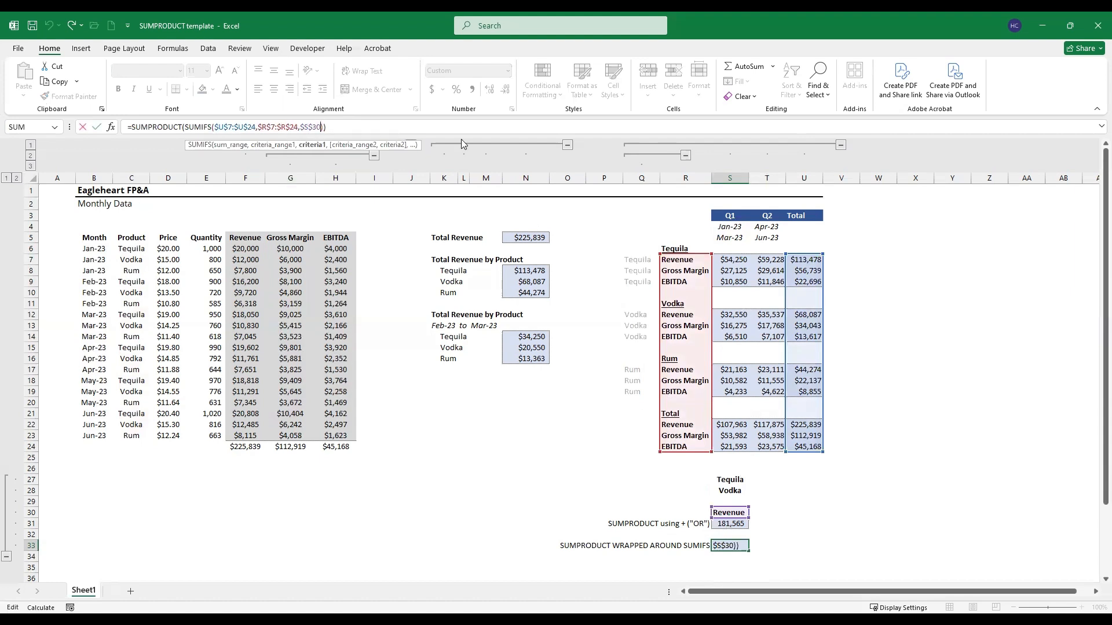
text(,)
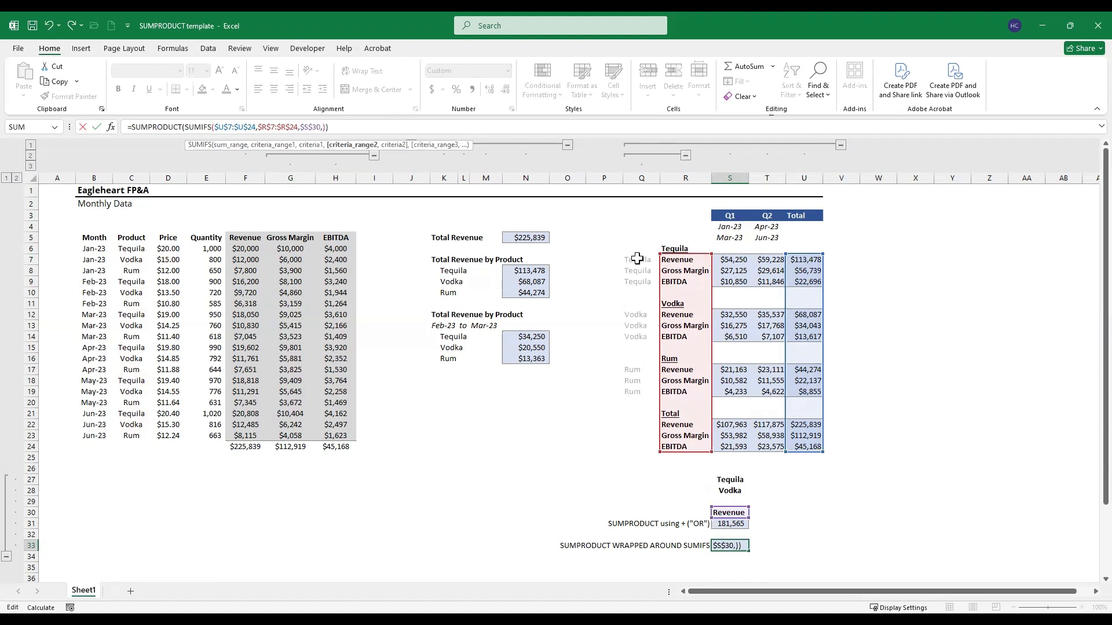
drag(637, 259, 637, 270)
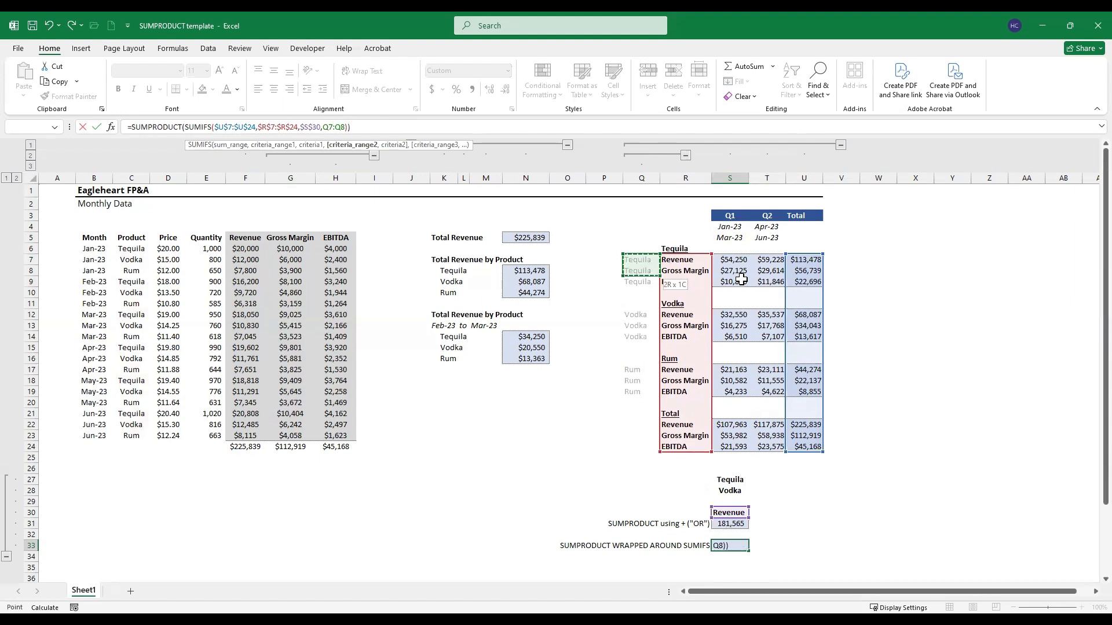
key(shift+Down)
key(shift+Down)
key(shift+Down)
key(shift+Down)
key(shift+Down)
key(shift+Down)
key(shift+Down)
key(shift+Down)
key(shift+Down)
key(shift+Down)
key(shift+Down)
key(shift+Down)
key(shift+Down)
key(shift+Down)
key(shift+Down)
key(shift+Down)
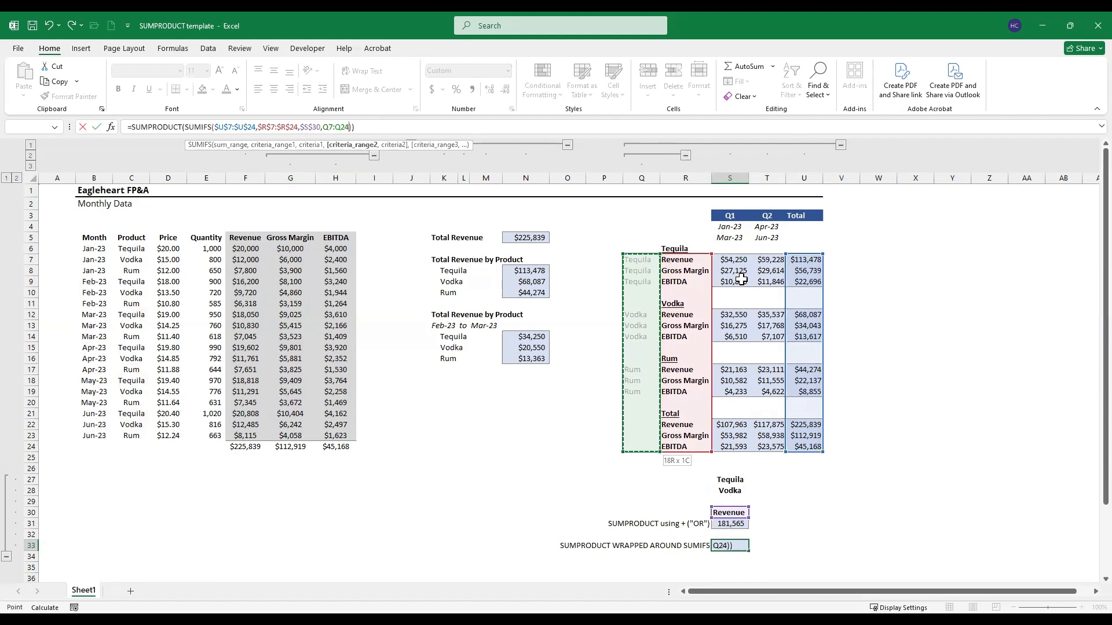
key(F4)
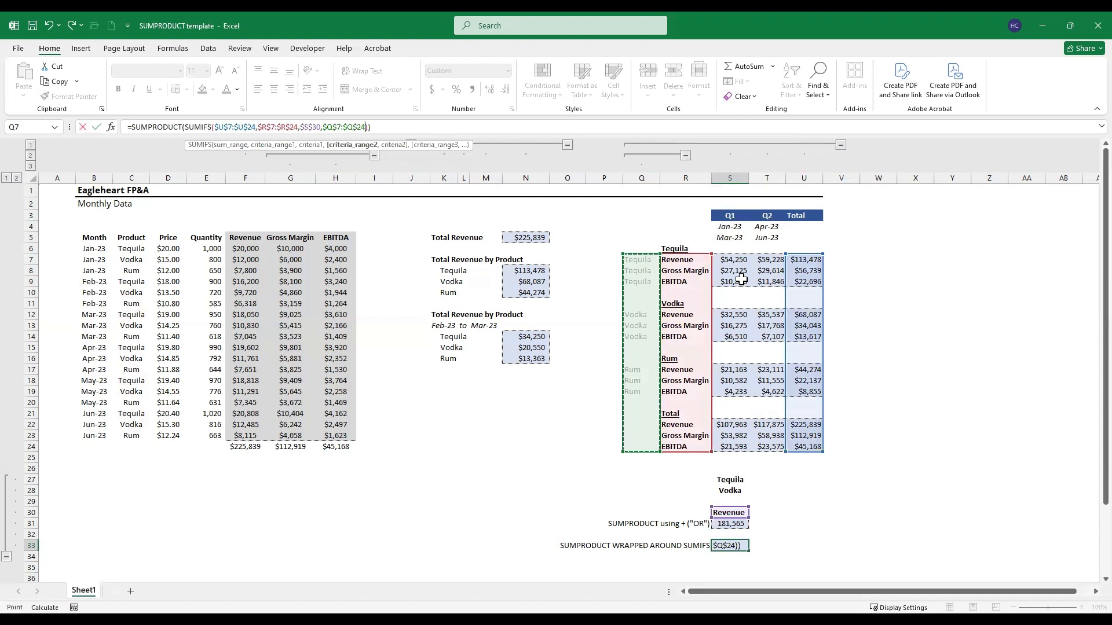
Step: Set the second criterion to the Tequila and Vodka cells $S$27:$S$28 and enter the completed formula in S33
text(,)
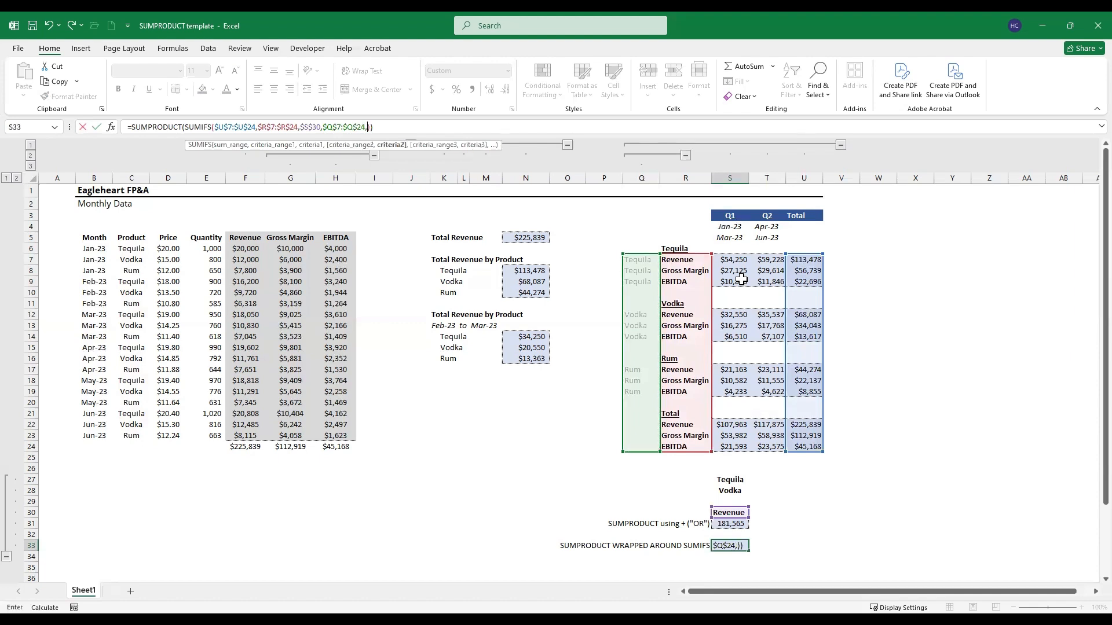
key(Up)
key(Up)
key(Up)
key(Up)
key(Up)
key(Up)
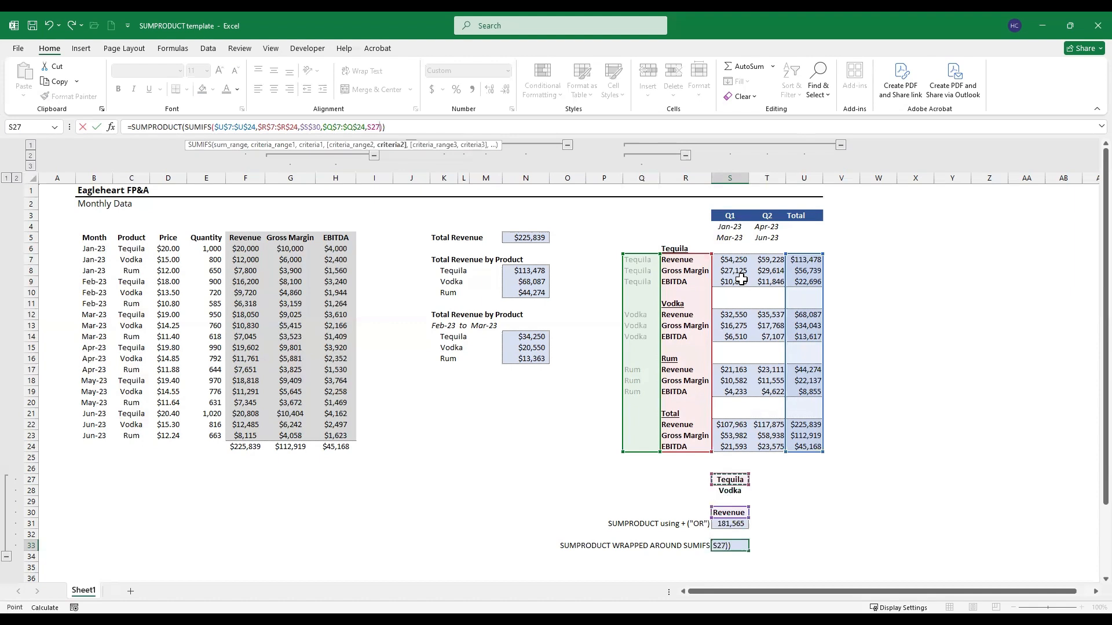
key(shift+Down)
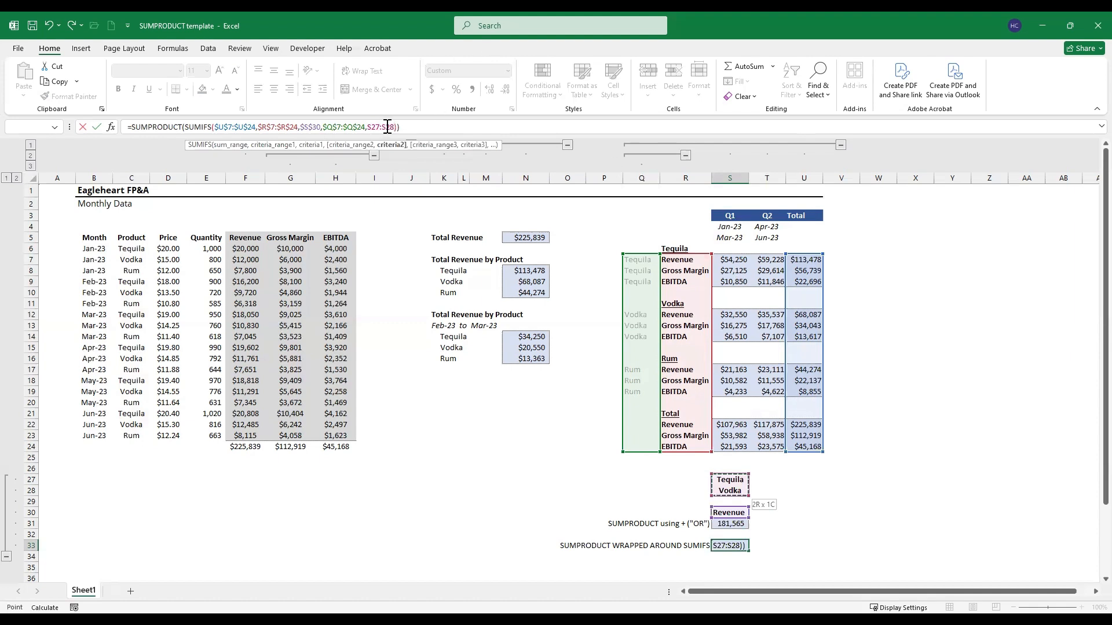
key(F4)
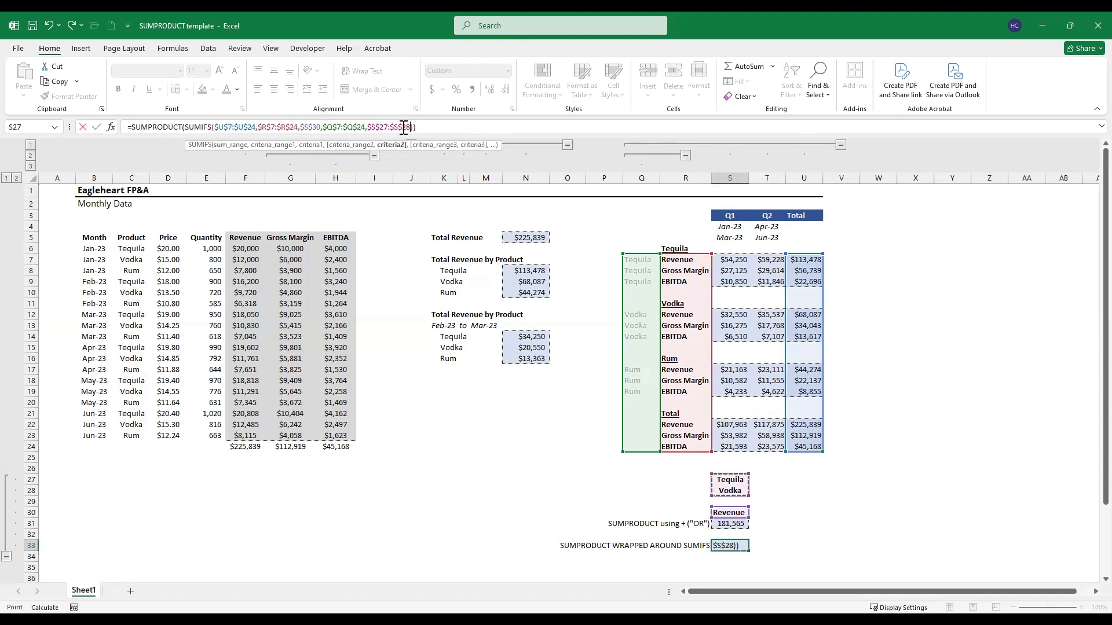
click(439, 124)
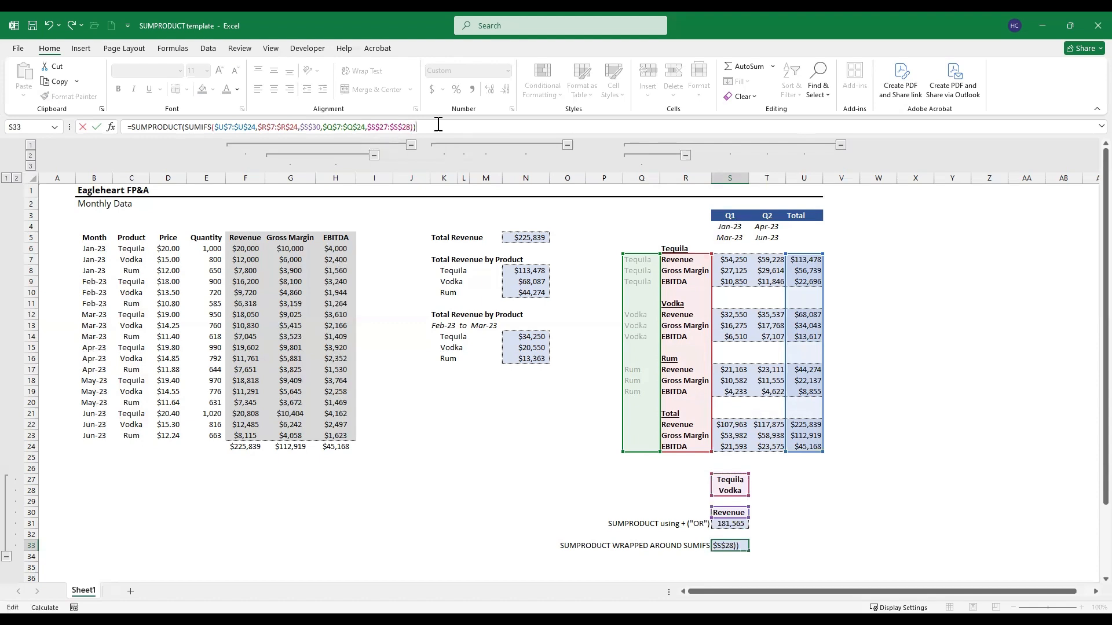
key(Return)
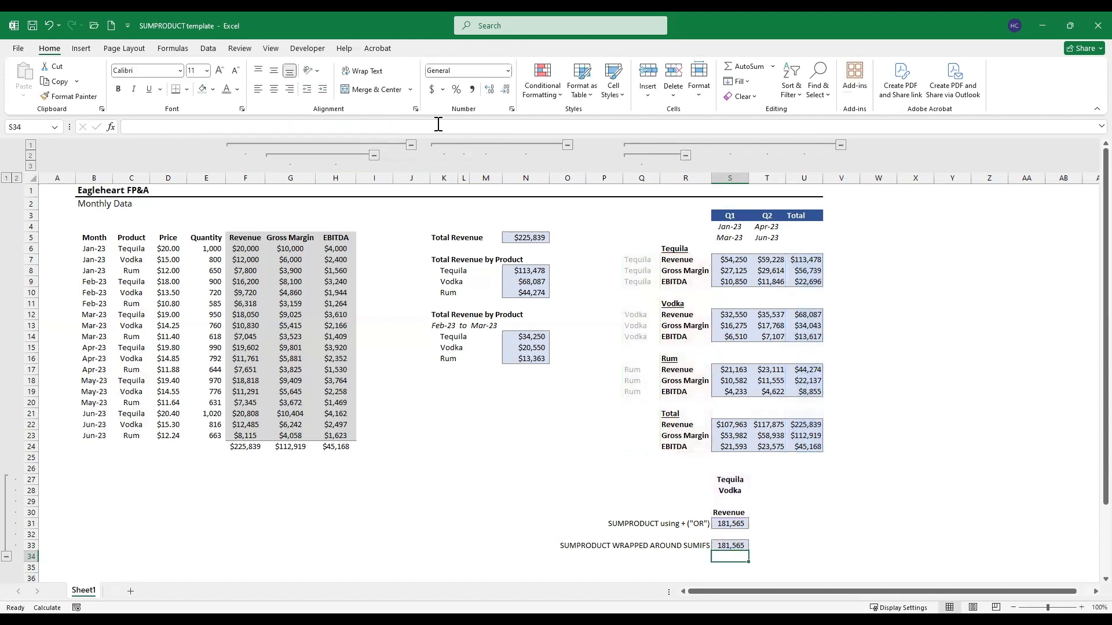
Step: Compare the SUMPRODUCT-around-SUMIFS formula and result in S33 with the OR-logic version in S31
key(Up)
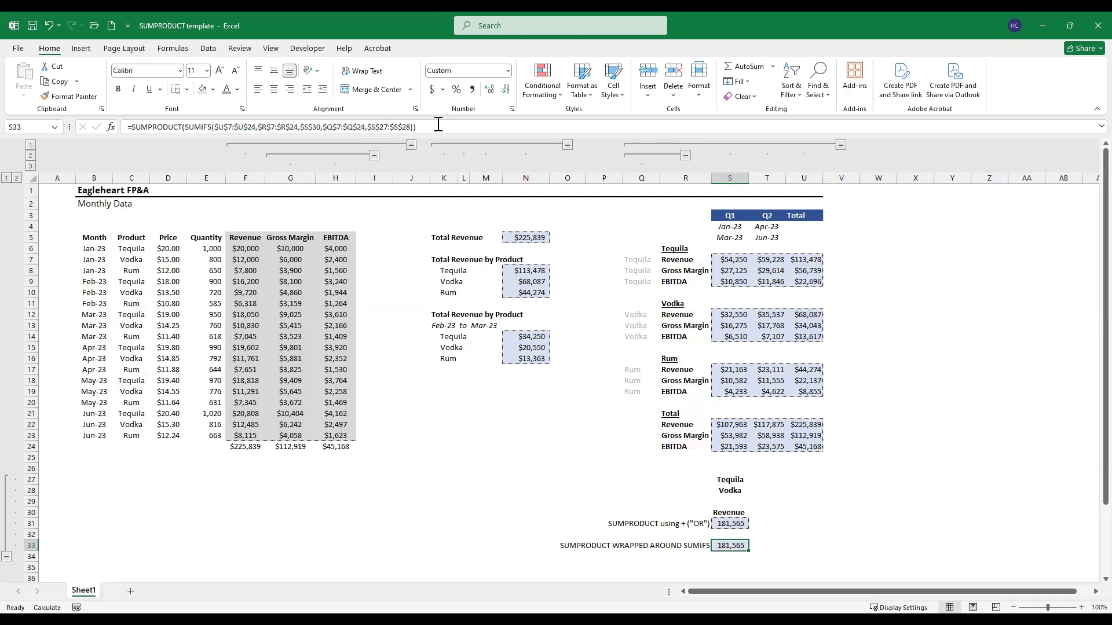
key(Up)
key(Up)
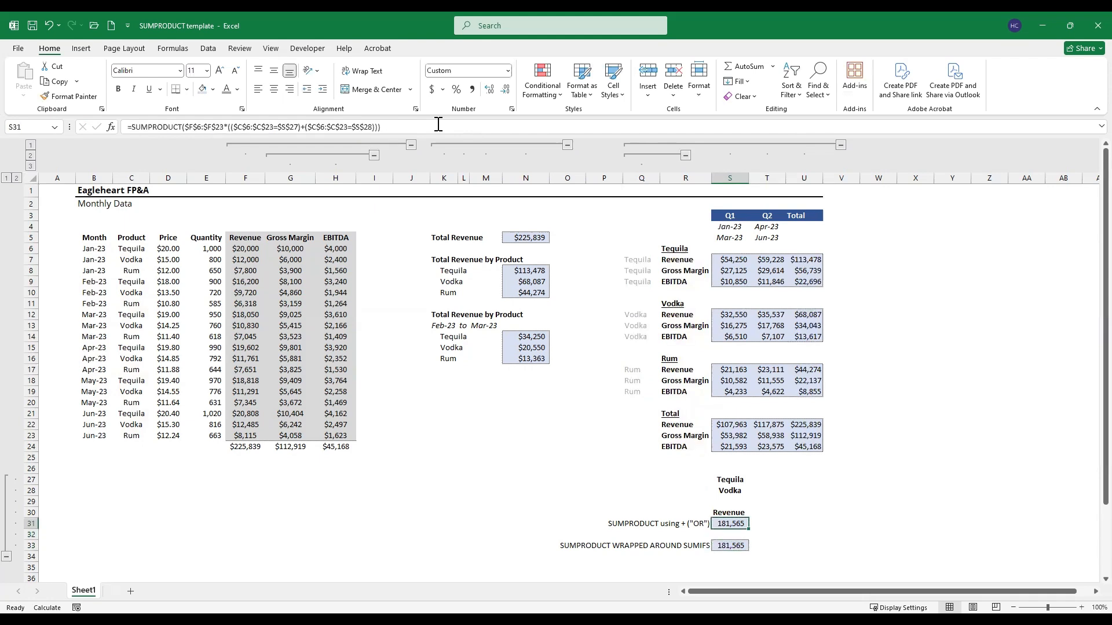